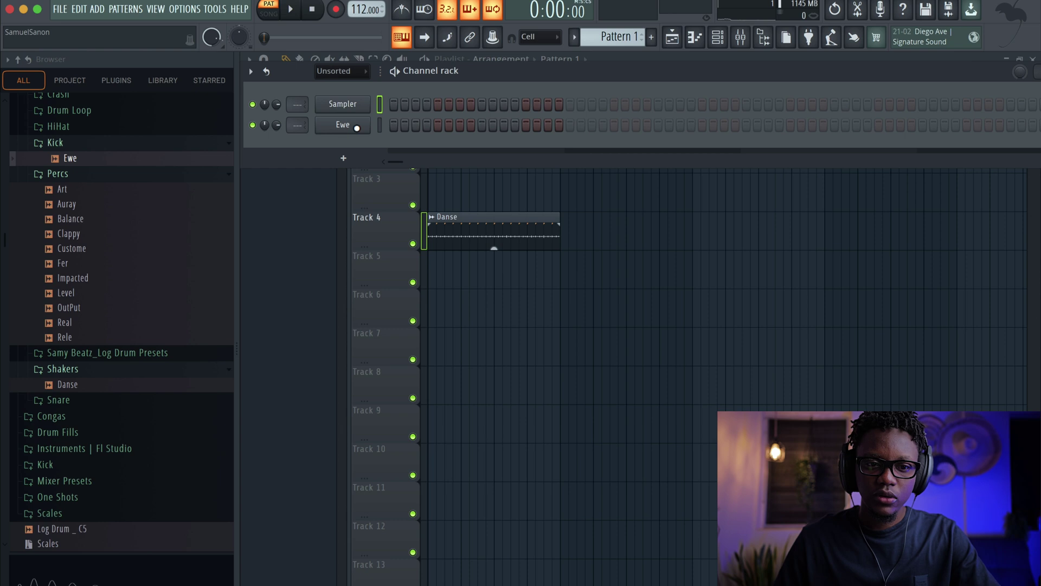
- Fill the Ewe kick channel with a hit every 4 steps across the four-bar pattern
{"action": "left_click", "coordinate": [539, 186]}
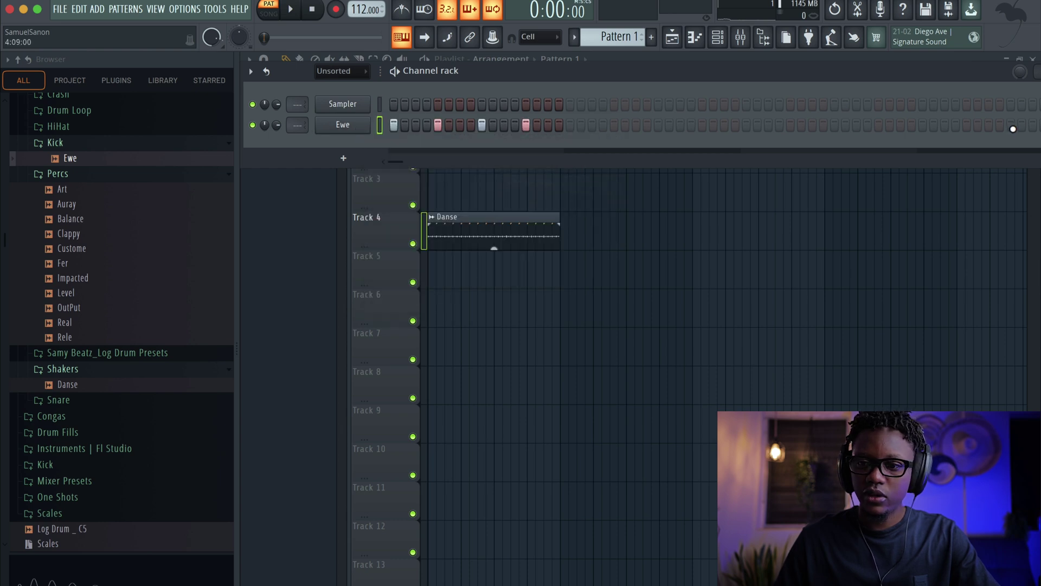
{"action": "right_click", "coordinate": [373, 122]}
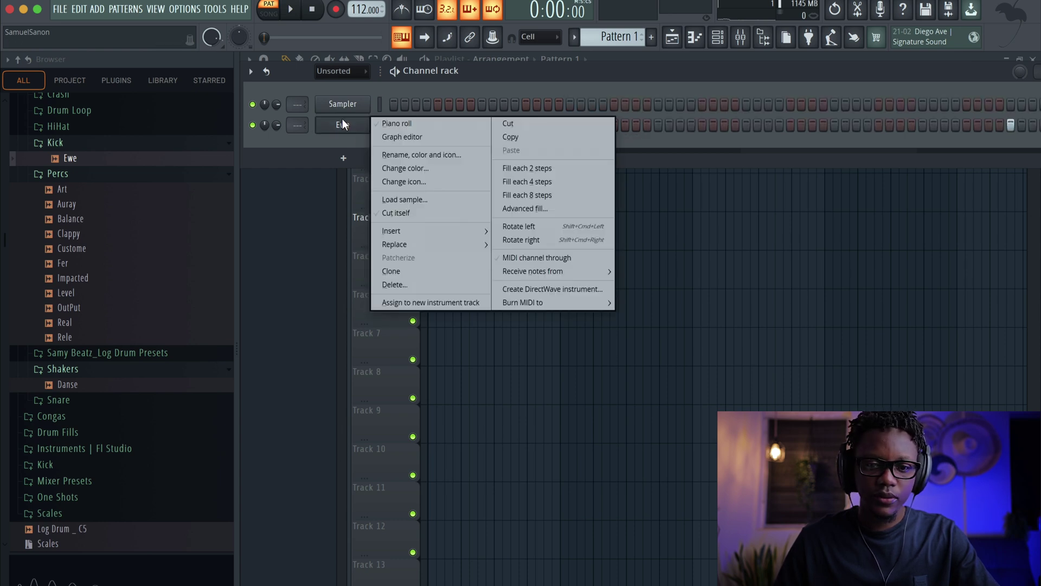
{"action": "left_click", "coordinate": [549, 182]}
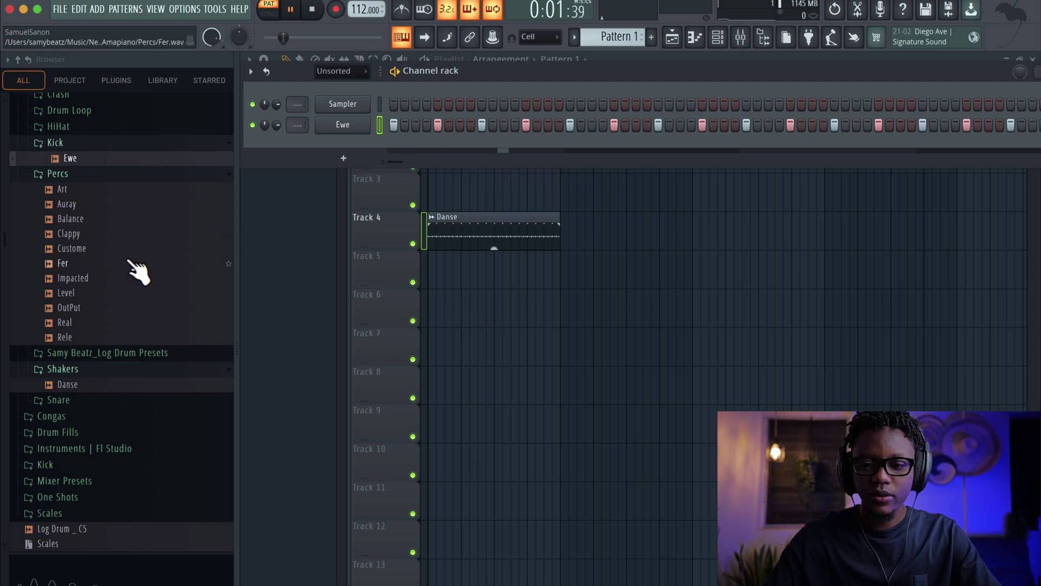
- Add the Real and Custome percs as channels with hits on steps 1 and 4 respectively, and switch playback to song mode
{"action": "left_click_drag", "start_coordinate": [65, 324], "coordinate": [352, 149]}
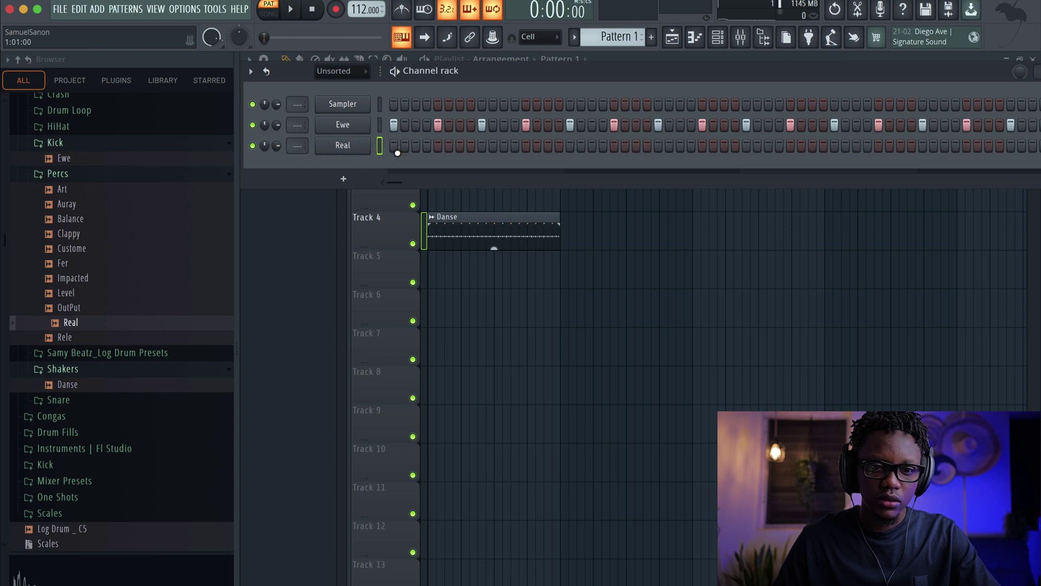
{"action": "left_click_drag", "start_coordinate": [83, 247], "coordinate": [420, 168]}
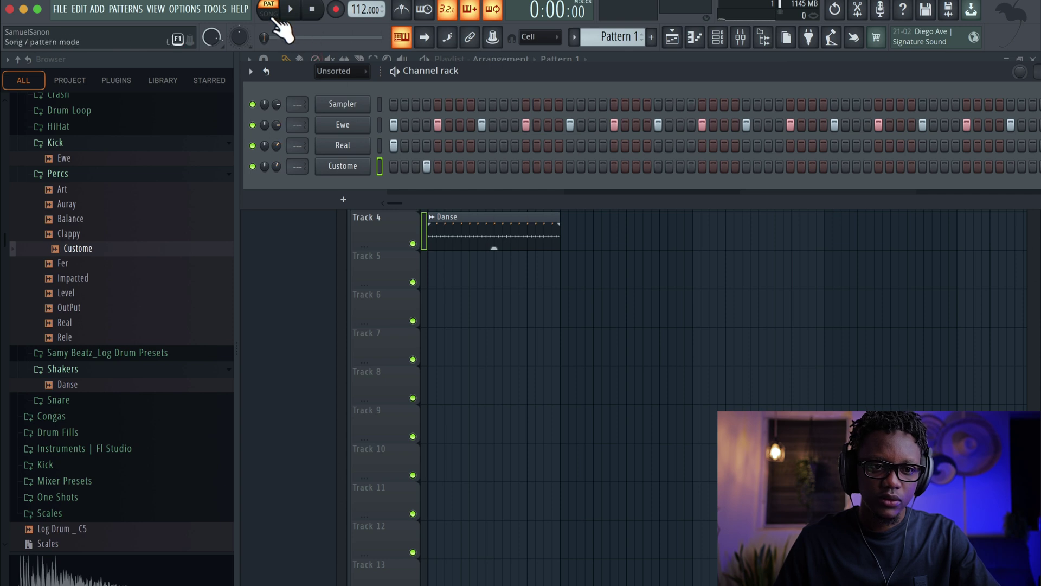
{"action": "left_click", "coordinate": [269, 13]}
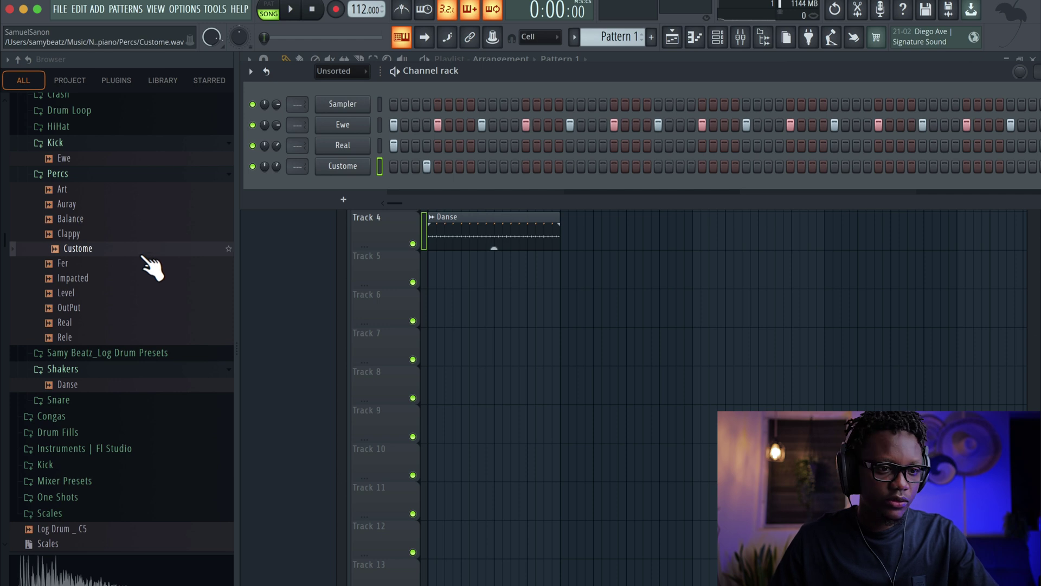
- Preview the samples in the Amapiano HiHat folder and add Hiz and Early as new channels below Custome
{"action": "scroll", "coordinate": [158, 318], "scroll_direction": "up", "scroll_amount": 5}
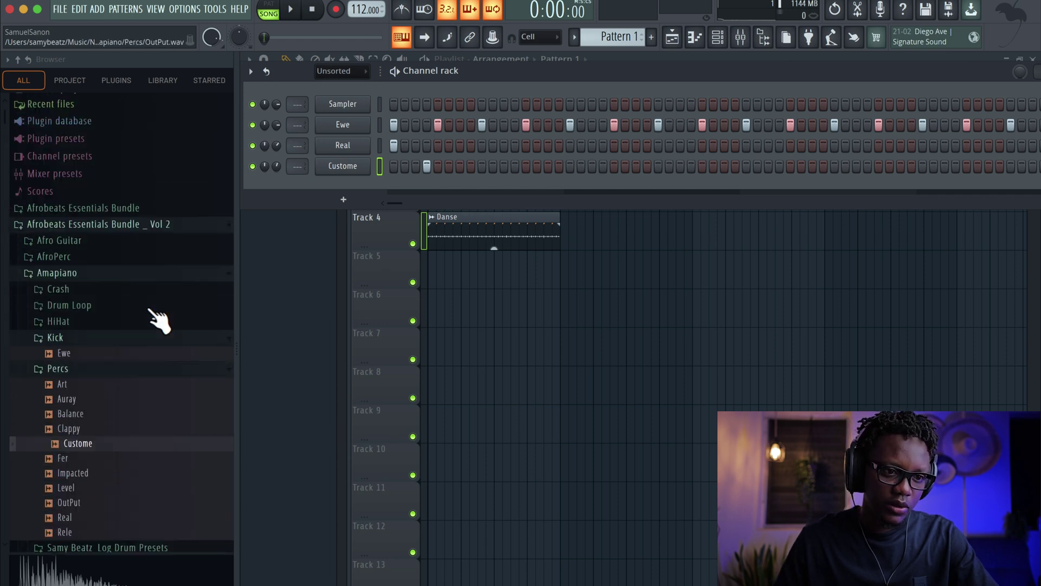
{"action": "left_click", "coordinate": [103, 336]}
{"action": "left_click", "coordinate": [76, 365]}
{"action": "left_click", "coordinate": [76, 379]}
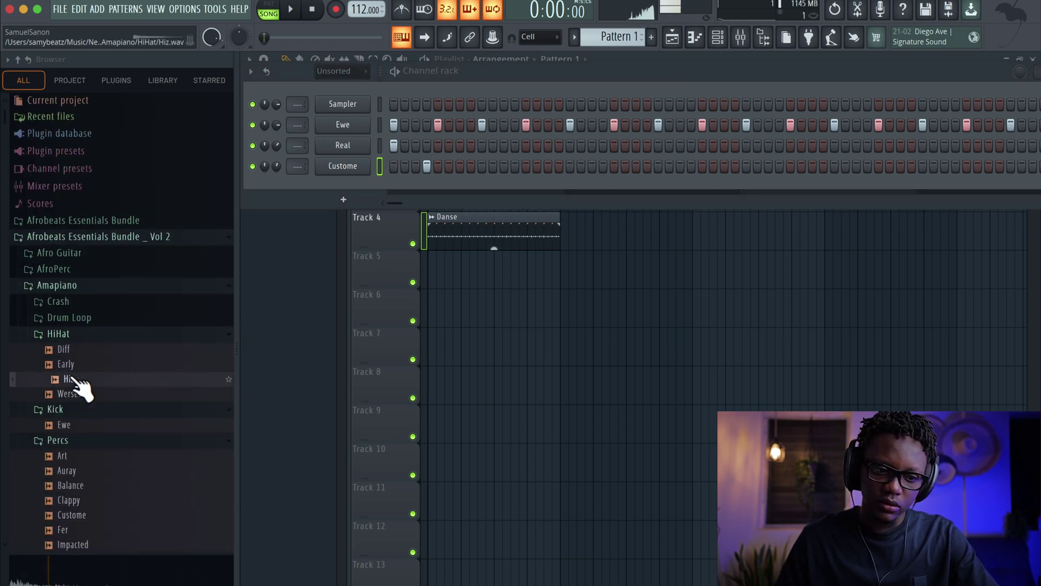
{"action": "left_click_drag", "start_coordinate": [76, 383], "coordinate": [380, 192]}
{"action": "left_click", "coordinate": [76, 364]}
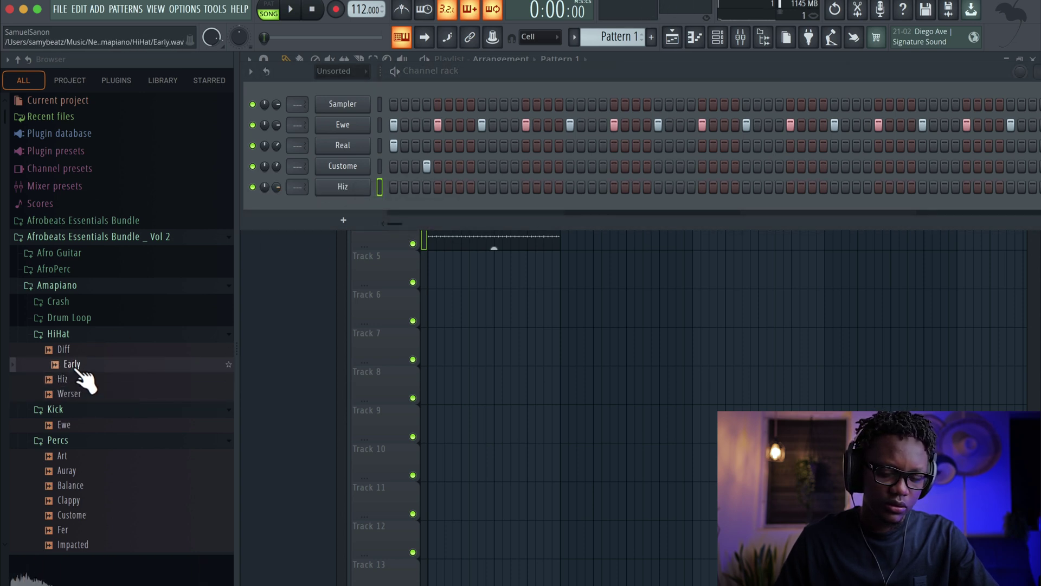
{"action": "left_click_drag", "start_coordinate": [345, 209], "coordinate": [349, 205]}
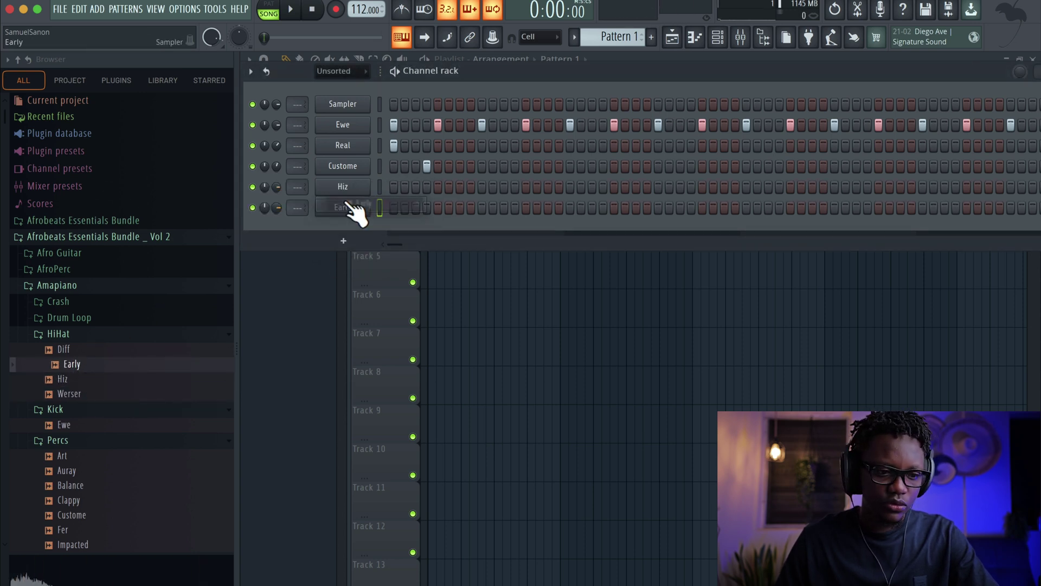
- Preview the Diff and Werser hi-hats and add Diff as a channel directly below Ewe
{"action": "left_click", "coordinate": [88, 350]}
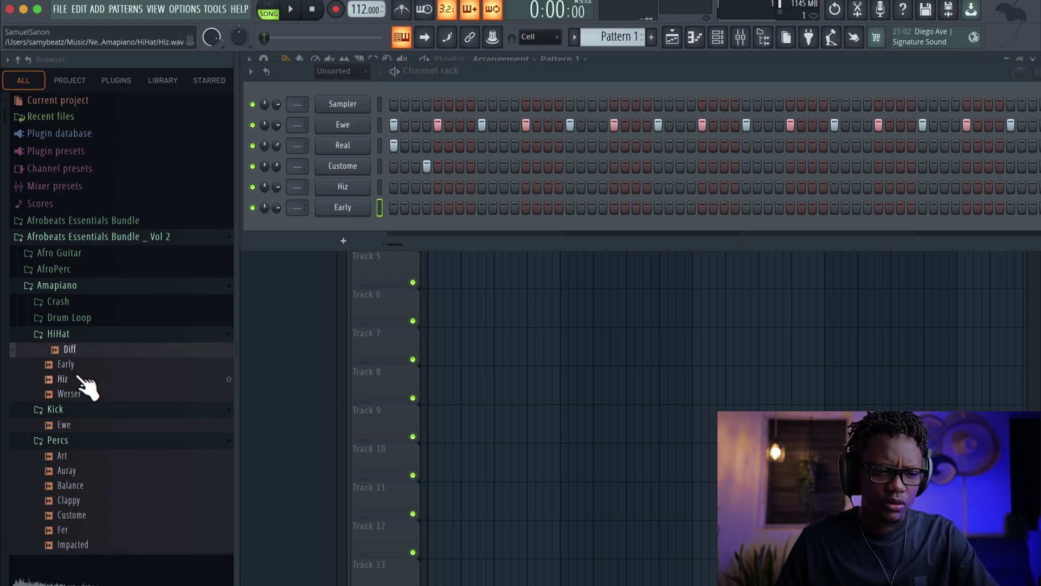
{"action": "left_click", "coordinate": [77, 394]}
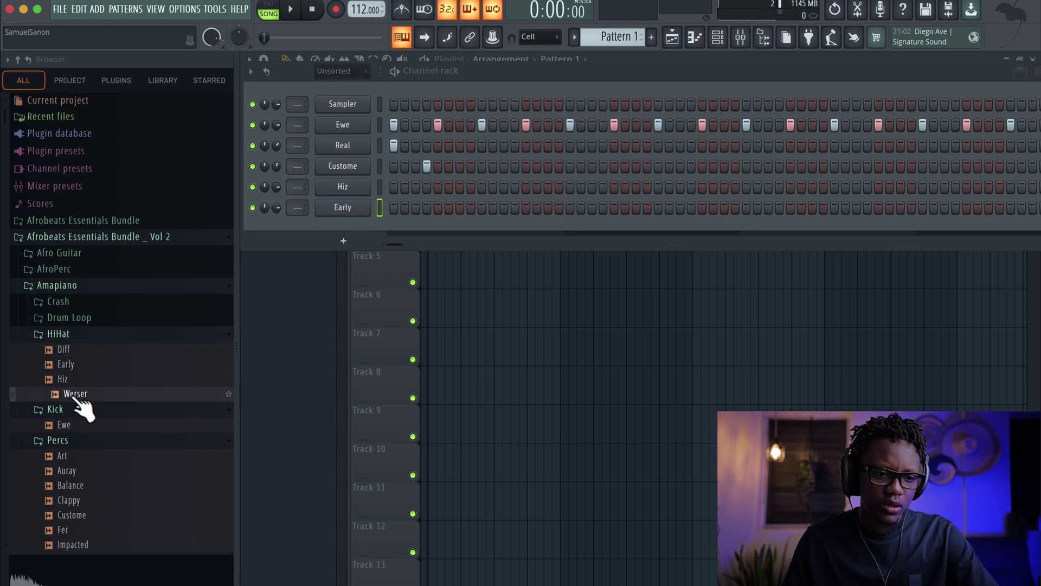
{"action": "left_click_drag", "start_coordinate": [67, 349], "coordinate": [364, 133]}
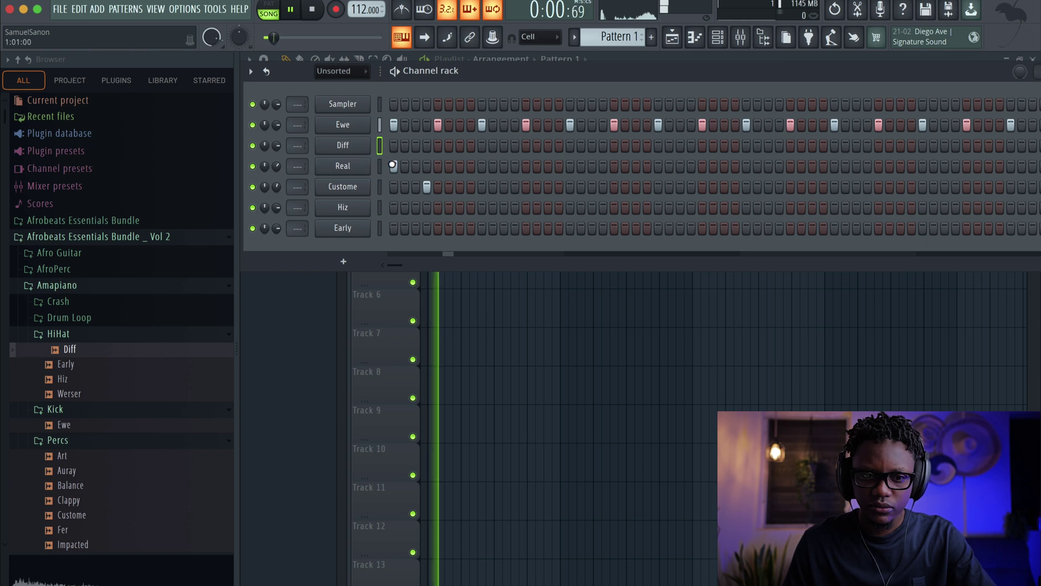
- Place Early hi-hat hits on steps 4, 12, 15 and 20 while checking the loop in playback
{"action": "key", "text": "space"}
{"action": "key", "text": "space"}
{"action": "key", "text": "space"}
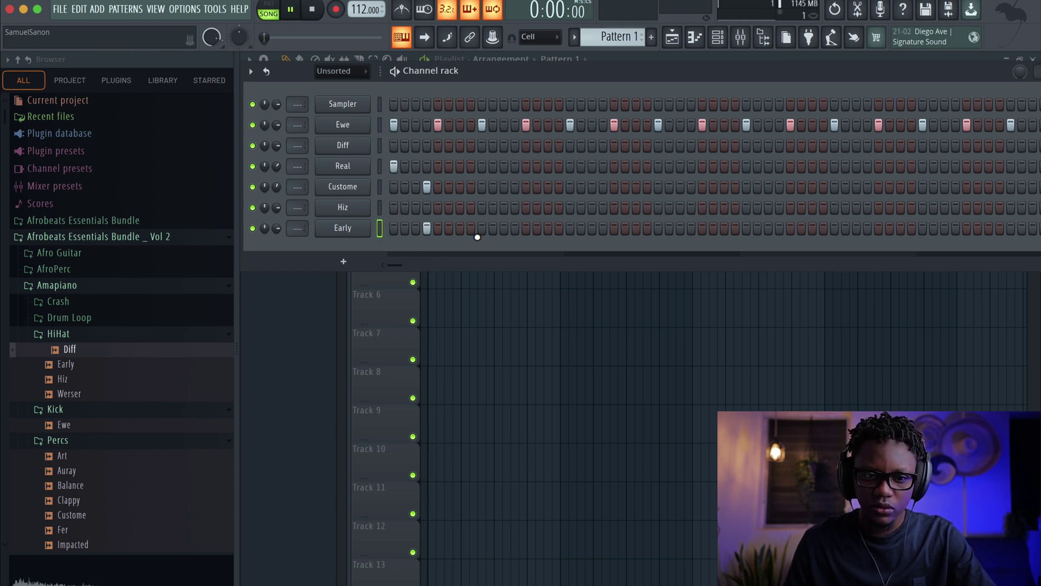
{"action": "left_click", "coordinate": [515, 229]}
{"action": "left_click", "coordinate": [547, 228]}
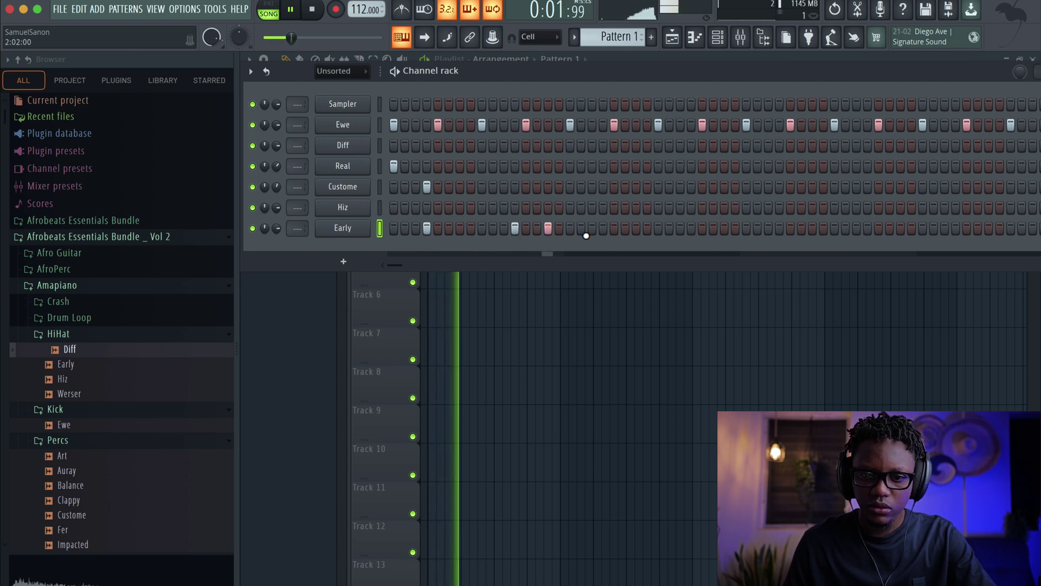
{"action": "left_click", "coordinate": [603, 228]}
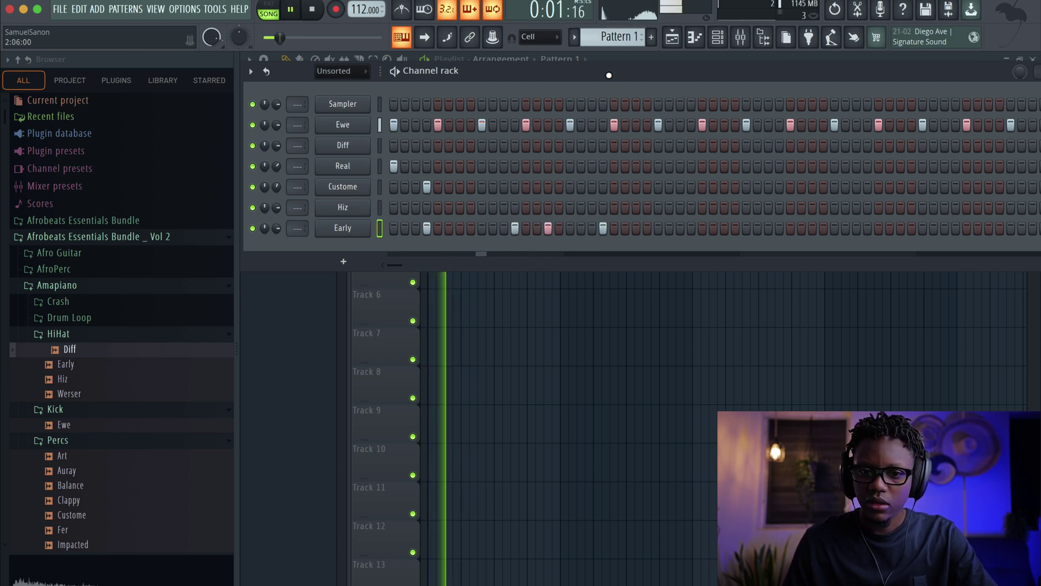
{"action": "left_click_drag", "start_coordinate": [627, 242], "coordinate": [521, 232]}
{"action": "key", "text": "space"}
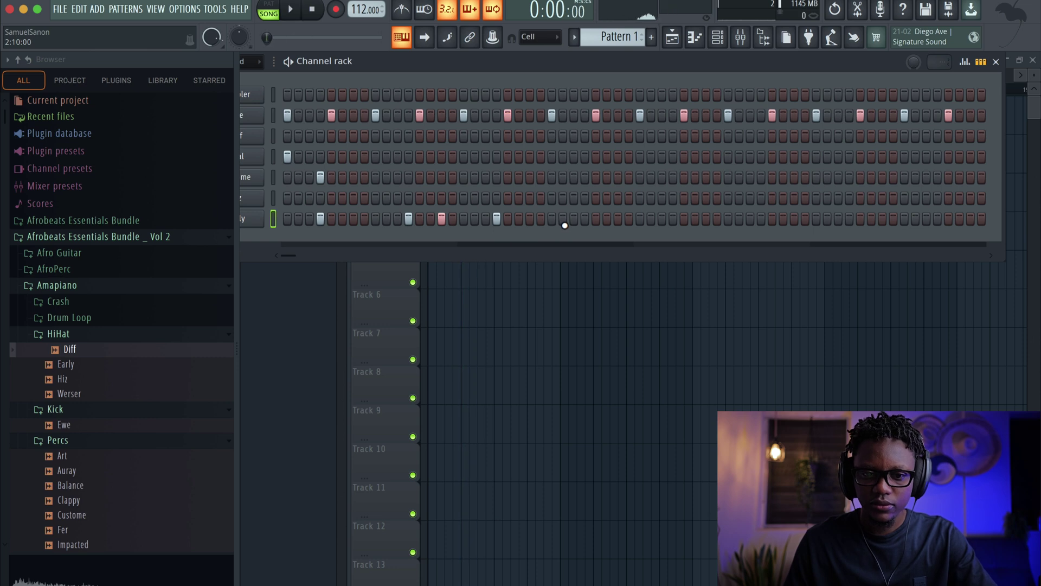
- Move the Hiz channel below Early, place a Hiz hit on step 7 and play the loop to check it
{"action": "key", "text": "space"}
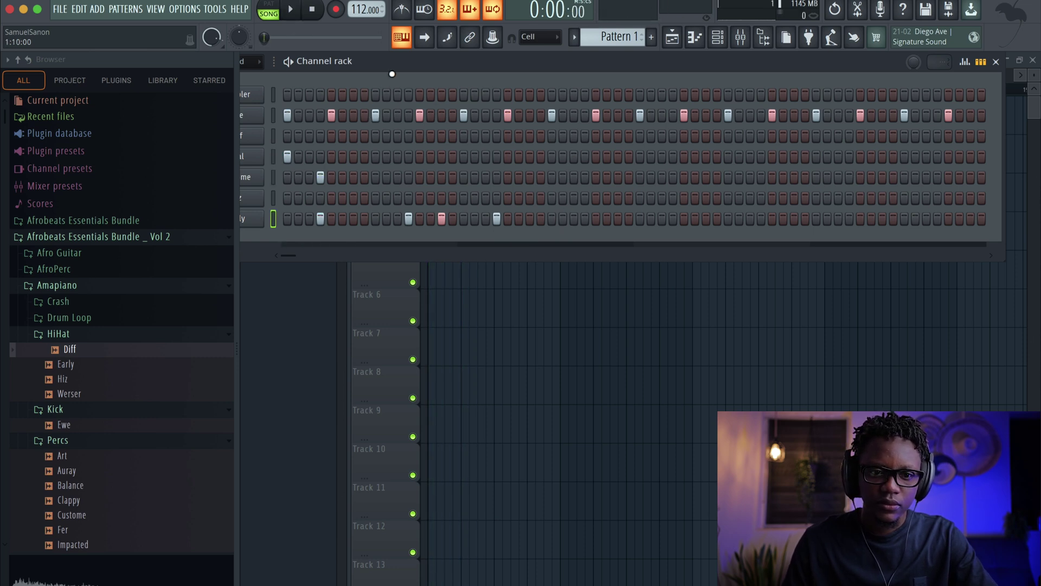
{"action": "left_click_drag", "start_coordinate": [427, 70], "coordinate": [552, 69]}
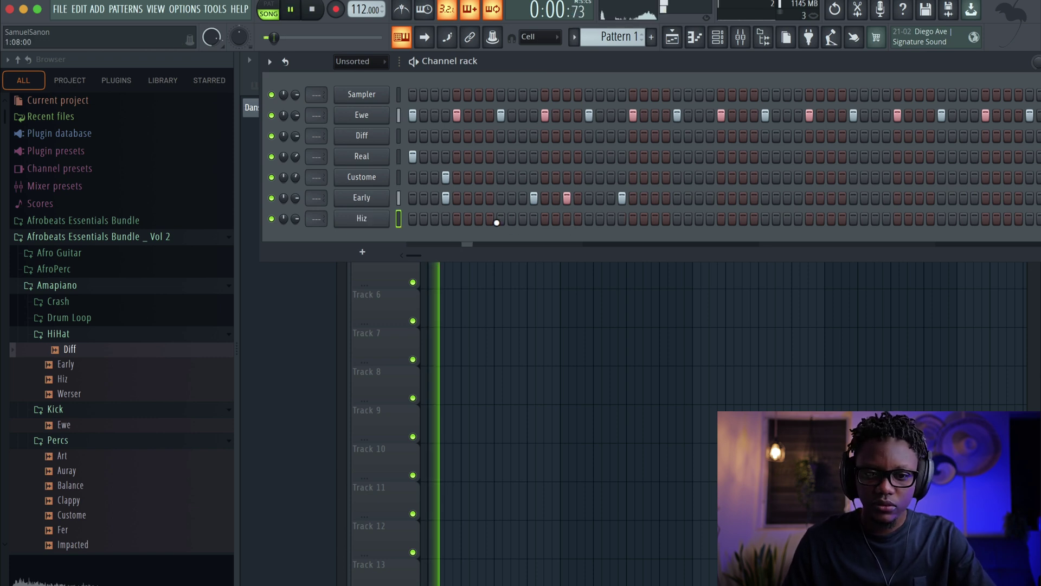
{"action": "left_click", "coordinate": [478, 218]}
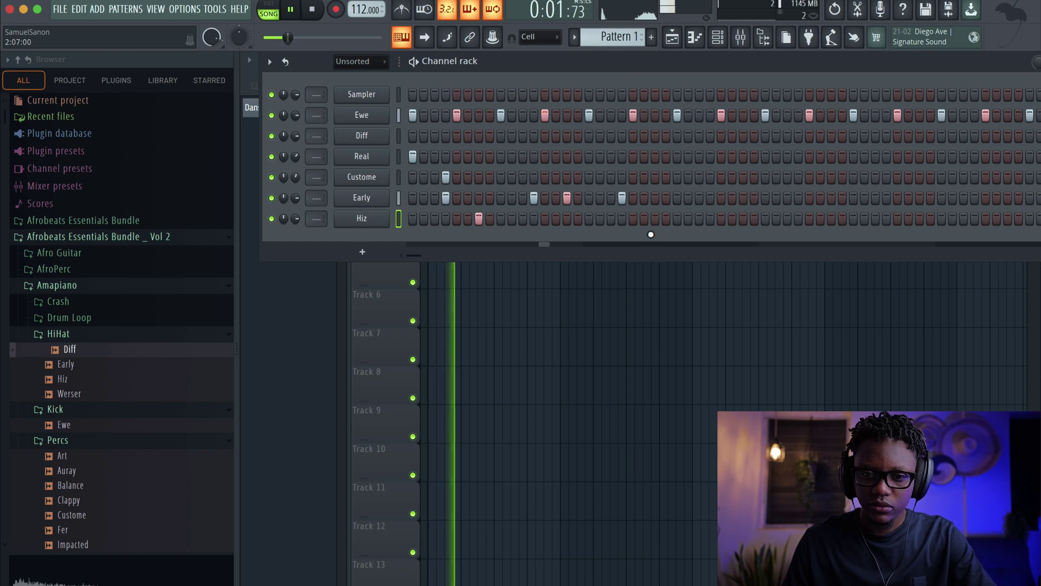
{"action": "key", "text": "space"}
{"action": "key", "text": "space"}
{"action": "left_click_drag", "start_coordinate": [599, 63], "coordinate": [549, 59]}
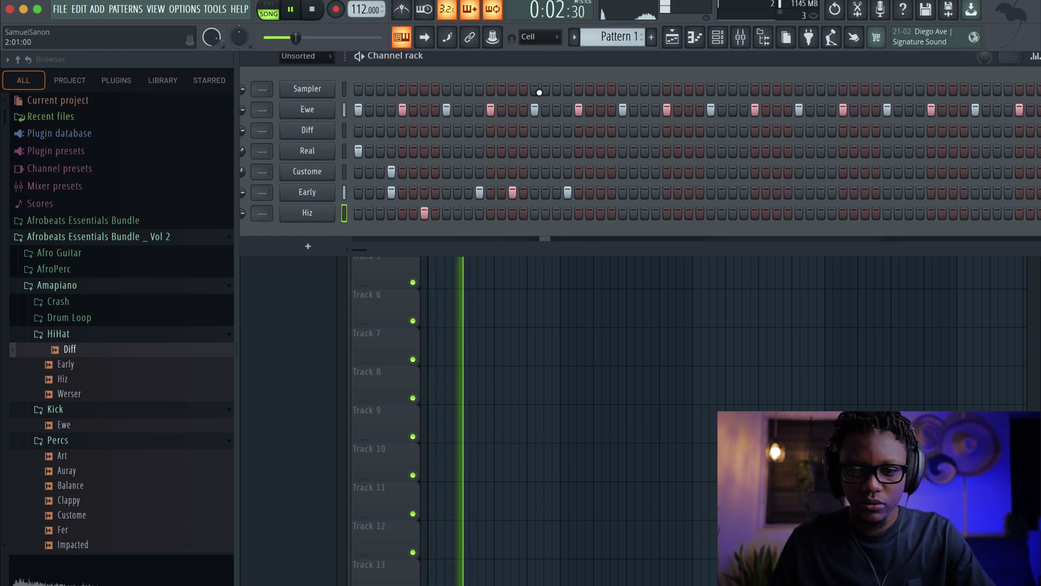
{"action": "key", "text": "space"}
- Move the Diff channel down between Early and Hiz, and place a Hiz hit on step 23
{"action": "left_click", "coordinate": [326, 134]}
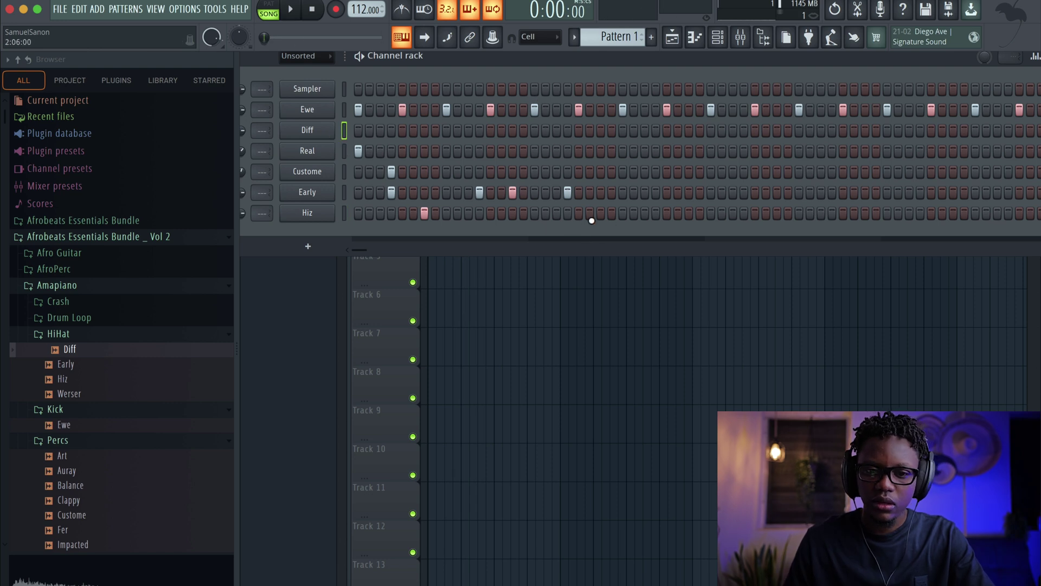
{"action": "left_click", "coordinate": [344, 130]}
{"action": "key", "text": "alt+Down"}
{"action": "key", "text": "alt+Down"}
{"action": "key", "text": "alt+Down"}
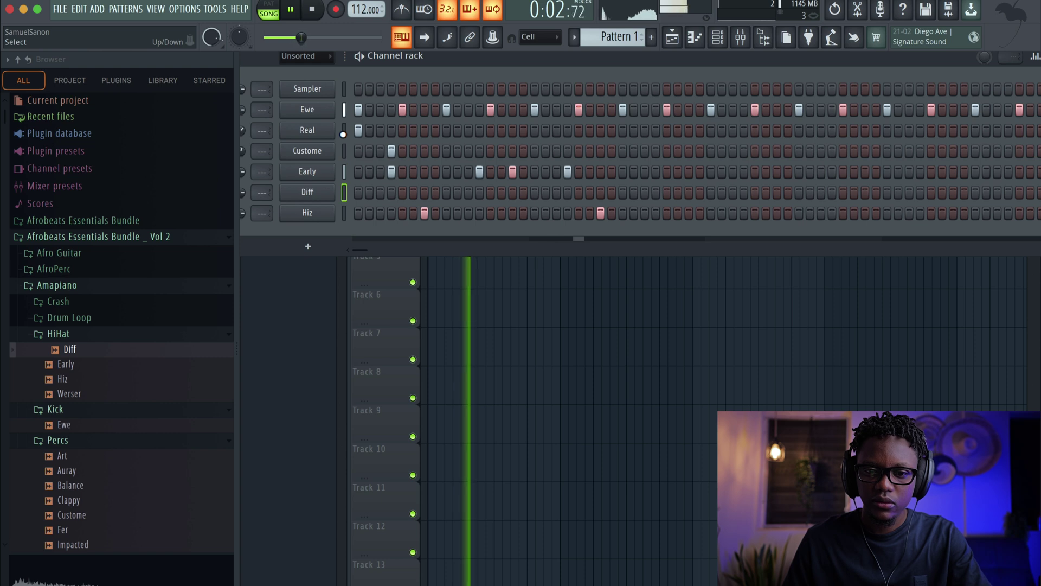
{"action": "key", "text": "space"}
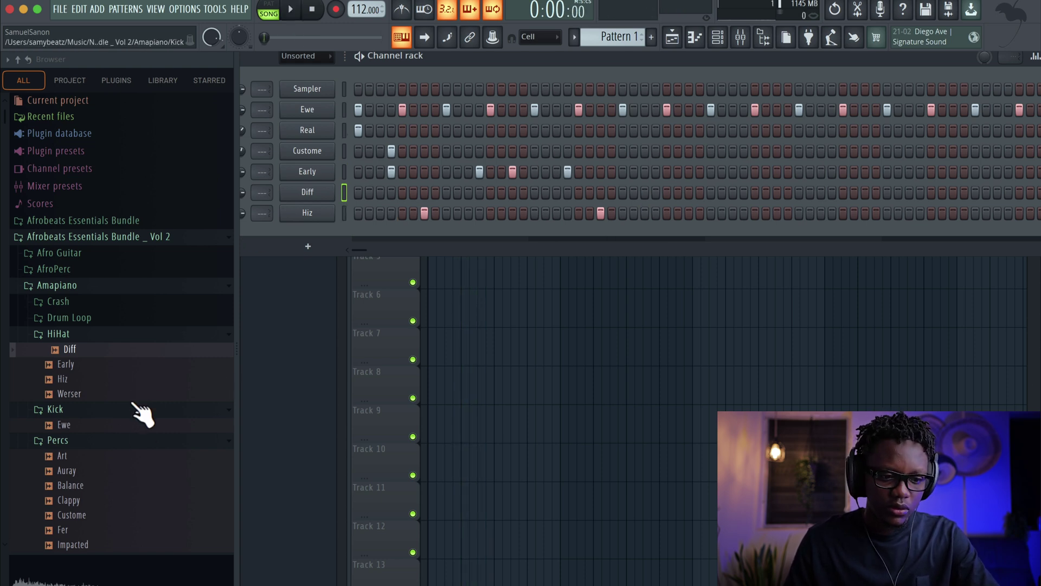
- Add the Impacted perc as a new channel below Hiz and try a hit on step 27 in playback
{"action": "scroll", "coordinate": [100, 498], "scroll_direction": "down", "scroll_amount": 6}
{"action": "left_click", "coordinate": [76, 249]}
{"action": "left_click_drag", "start_coordinate": [341, 250], "coordinate": [342, 251]}
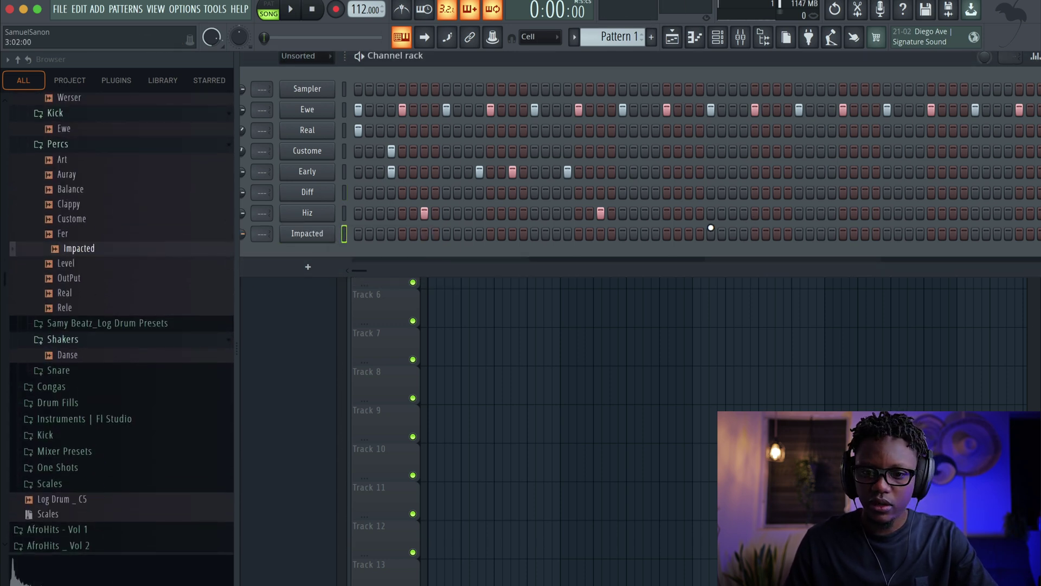
{"action": "key", "text": "space"}
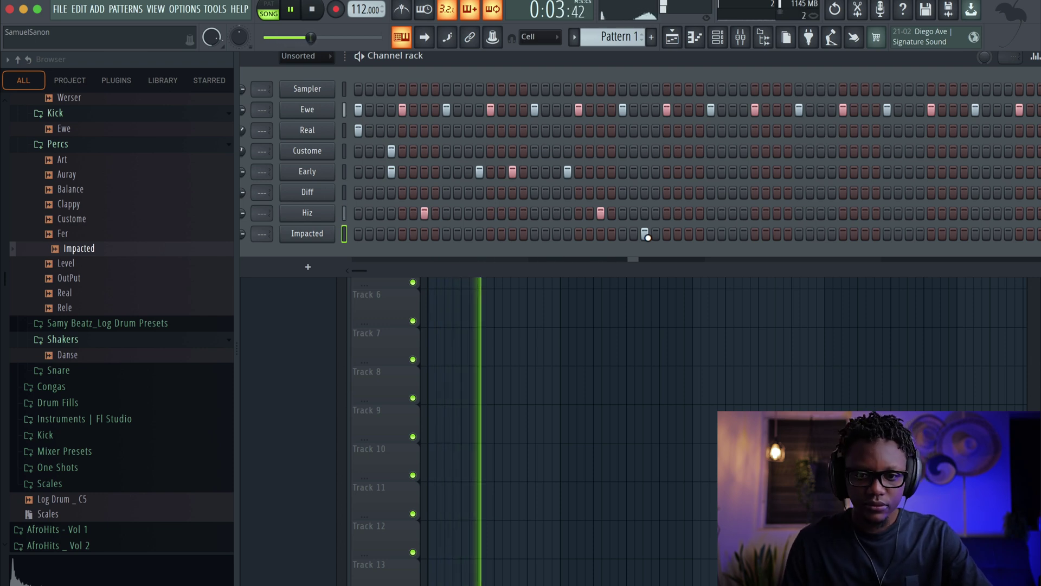
{"action": "key", "text": "space"}
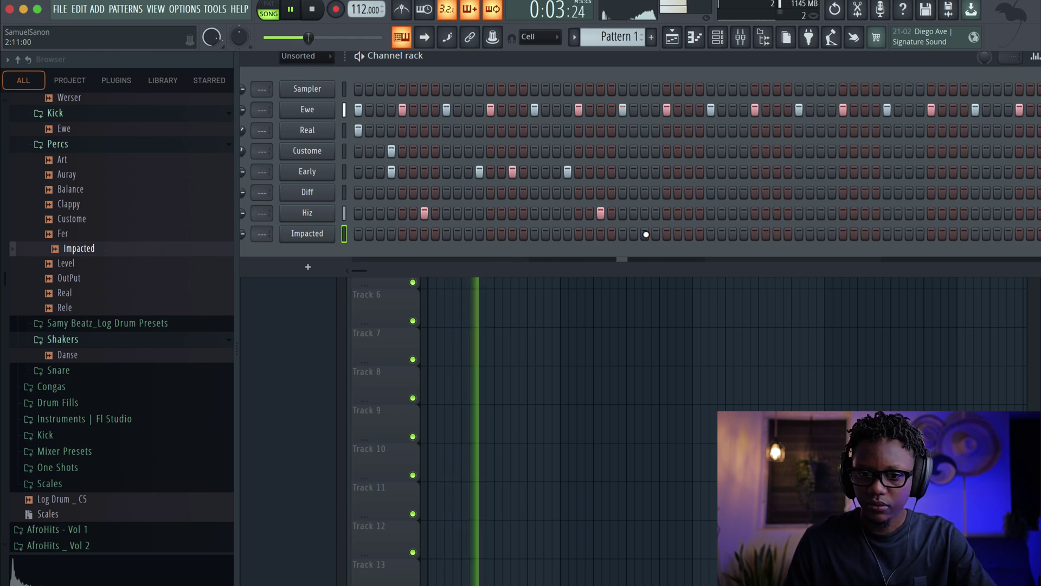
- Place Early hits on steps 28 and 31 and an Impacted hit on step 31, and play the loop
{"action": "key", "text": "space"}
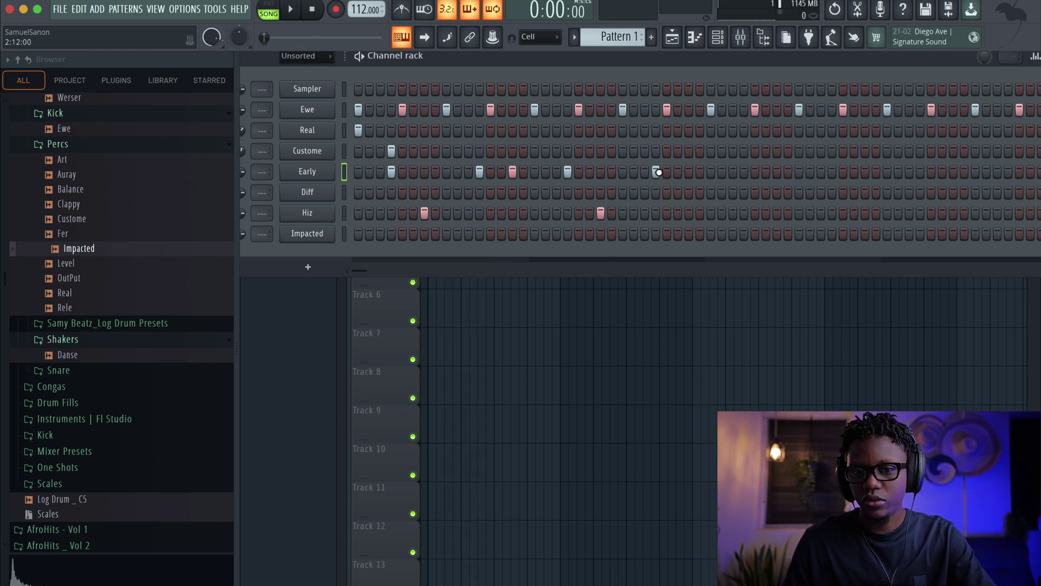
{"action": "left_click", "coordinate": [700, 234]}
{"action": "left_click", "coordinate": [689, 234]}
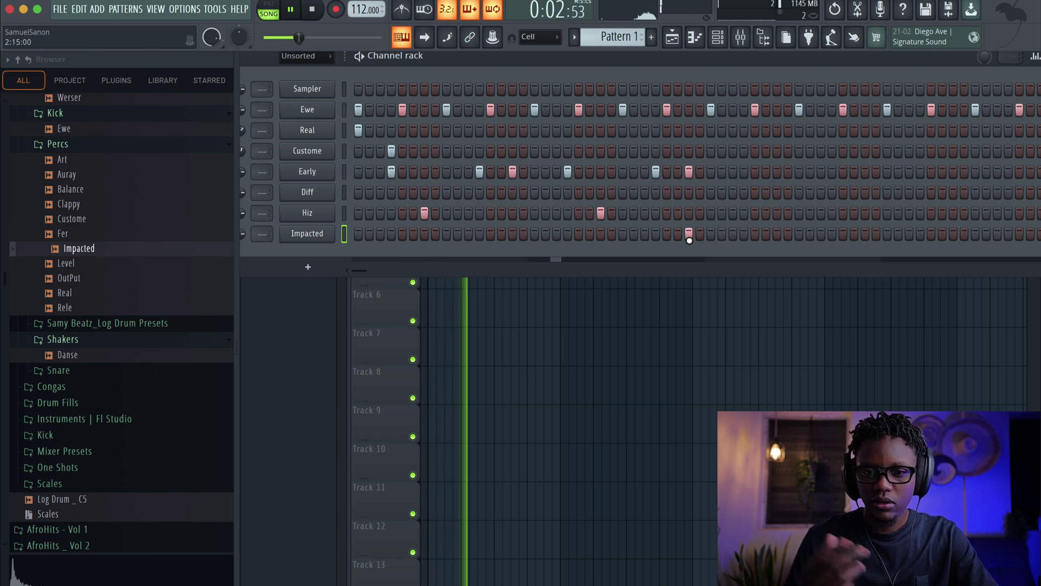
{"action": "key", "text": "space"}
{"action": "left_click_drag", "start_coordinate": [418, 58], "coordinate": [520, 80]}
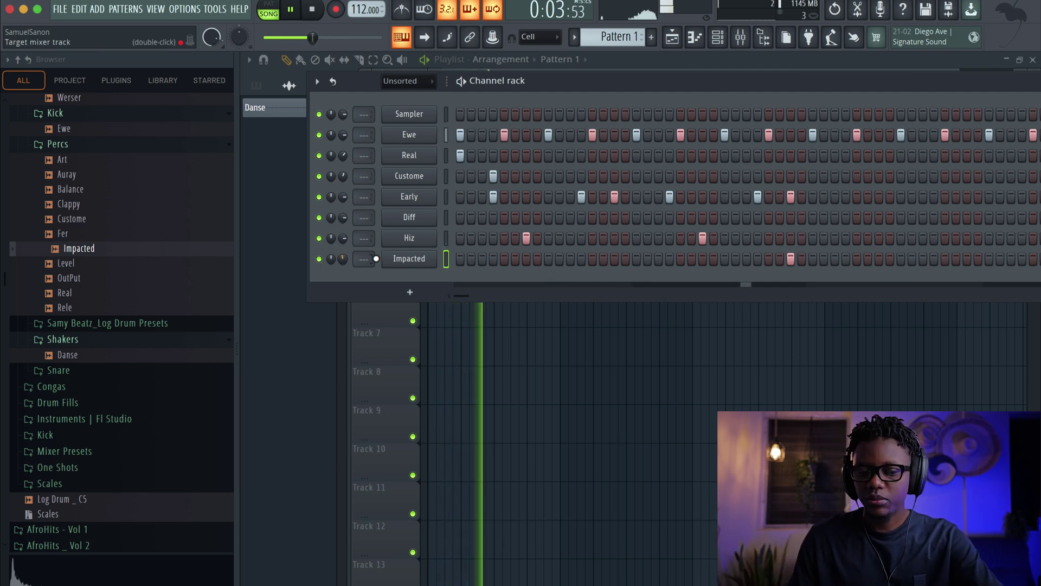
{"action": "key", "text": "space"}
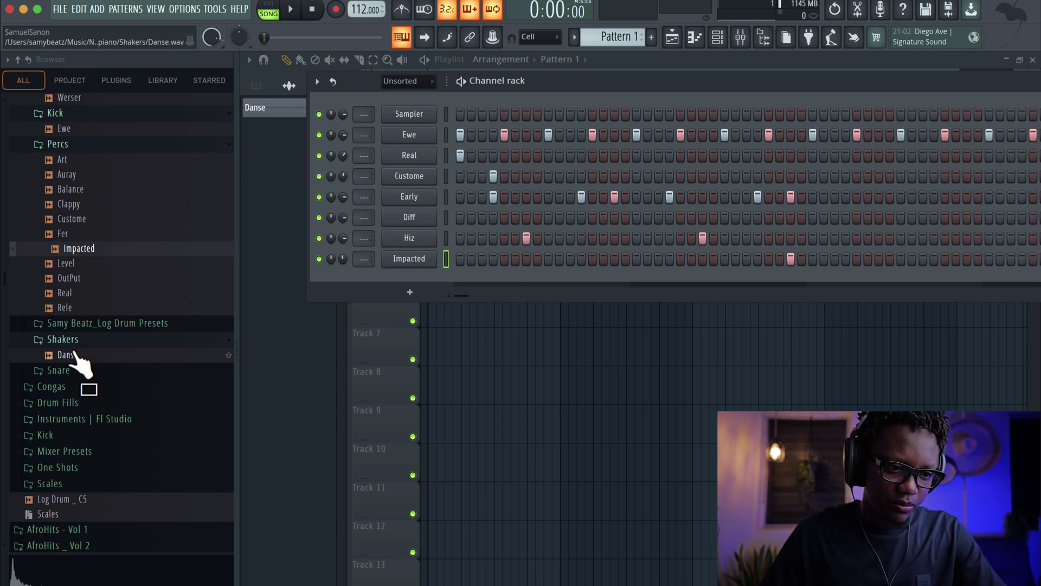
- Place the Kata Kata crash on Track 5 at bar 1 and duplicate the Pattern 1 and Danse clips to bar 5
{"action": "scroll", "coordinate": [76, 360], "scroll_direction": "up", "scroll_amount": 5}
{"action": "left_click", "coordinate": [66, 212]}
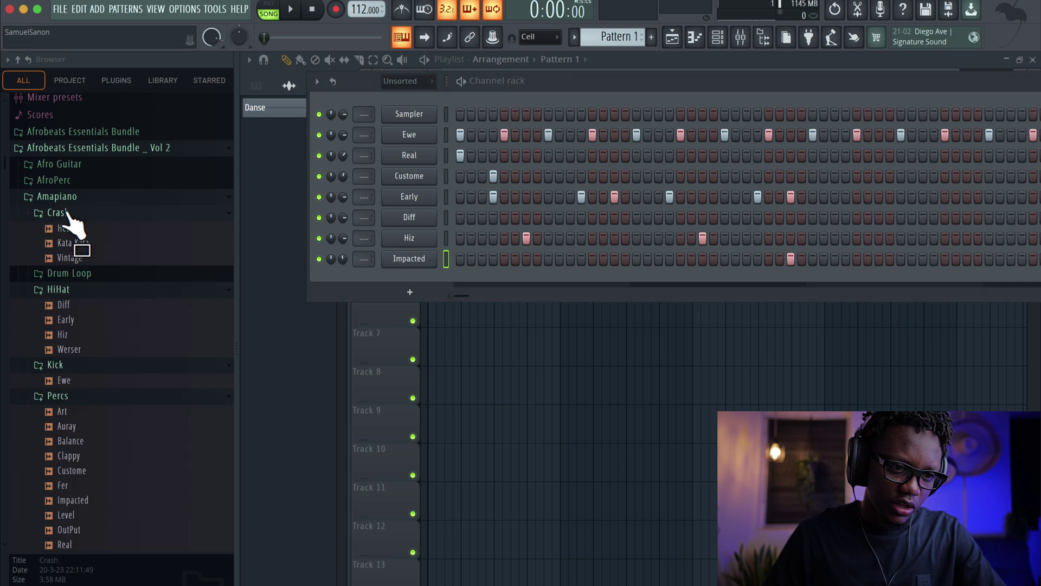
{"action": "left_click_drag", "start_coordinate": [77, 245], "coordinate": [420, 247]}
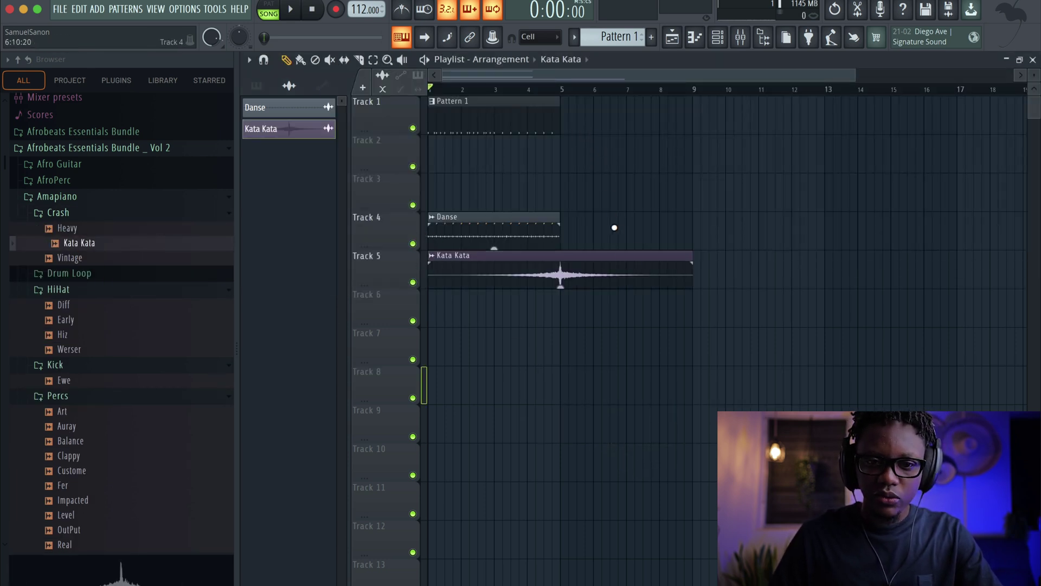
{"action": "left_click_drag", "start_coordinate": [614, 227], "coordinate": [453, 69]}
{"action": "key", "text": "ctrl+b"}
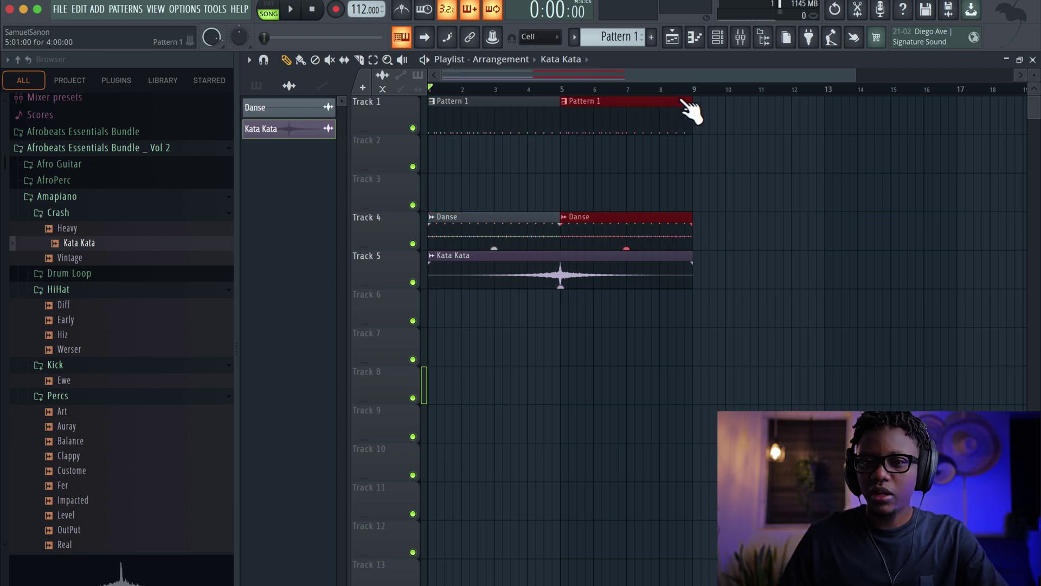
- Reopen the channel rack and set its filter to show all channels, including the audio clips
{"action": "left_click", "coordinate": [724, 40]}
{"action": "left_click", "coordinate": [414, 95]}
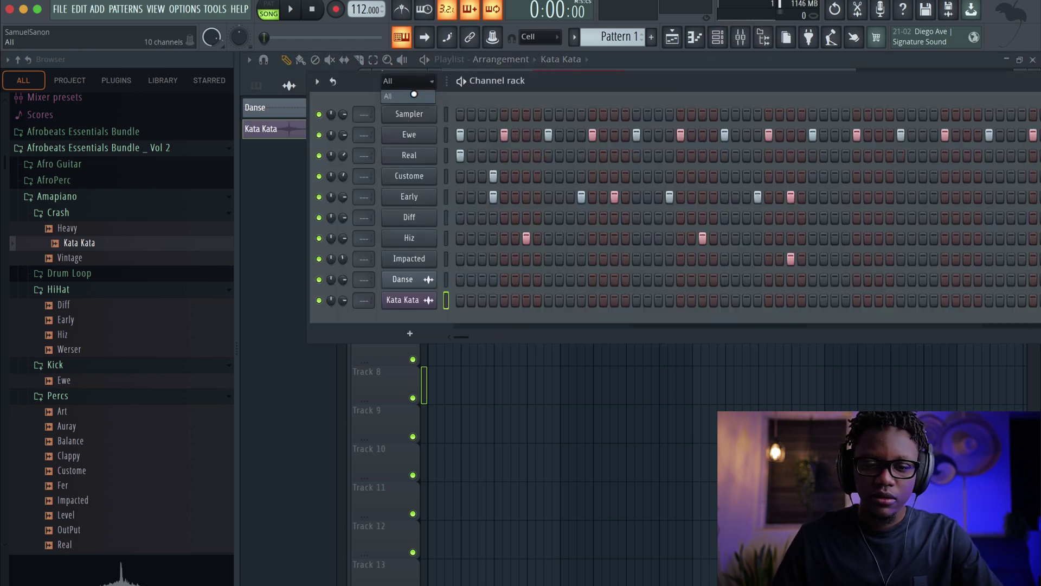
- During playback, replace the Hiz hits on steps 23 and 55 with Diff hits on the same steps
{"action": "left_click_drag", "start_coordinate": [696, 83], "coordinate": [614, 152]}
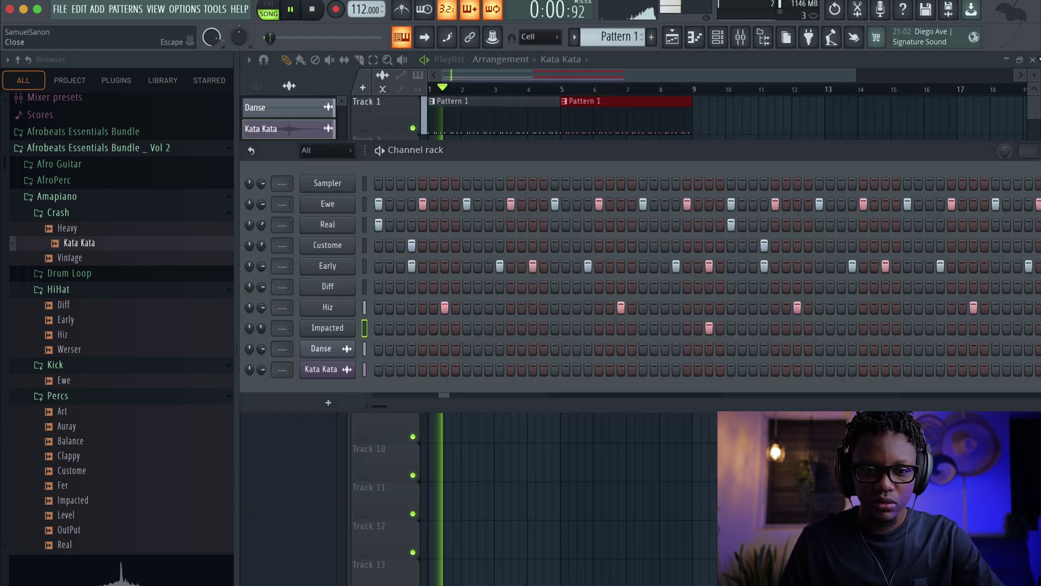
{"action": "key", "text": "space"}
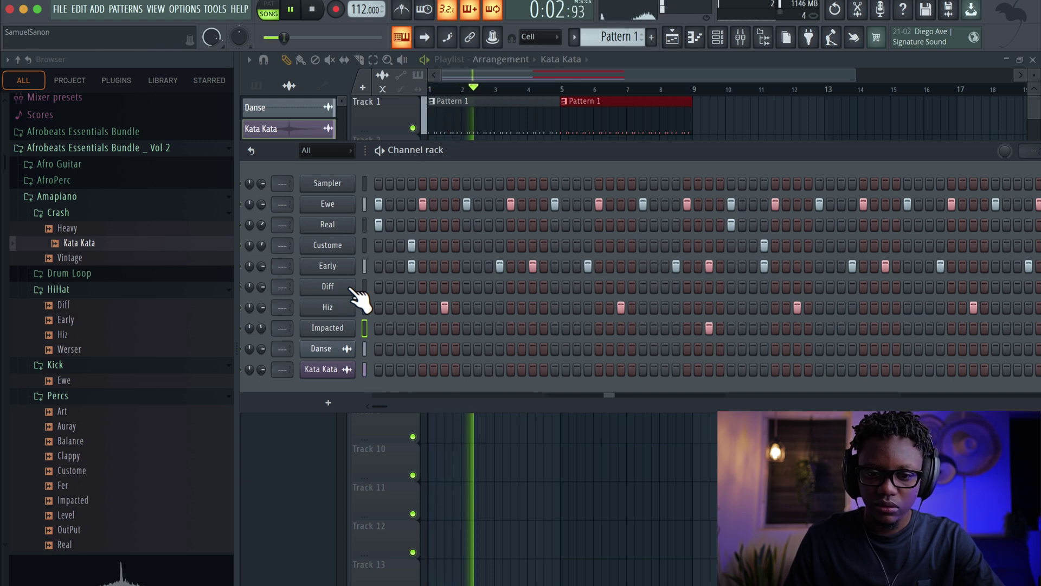
{"action": "key", "text": "space"}
{"action": "key", "text": "space"}
{"action": "left_click", "coordinate": [624, 308]}
{"action": "left_click", "coordinate": [621, 286]}
{"action": "left_click", "coordinate": [973, 307]}
{"action": "left_click", "coordinate": [974, 287]}
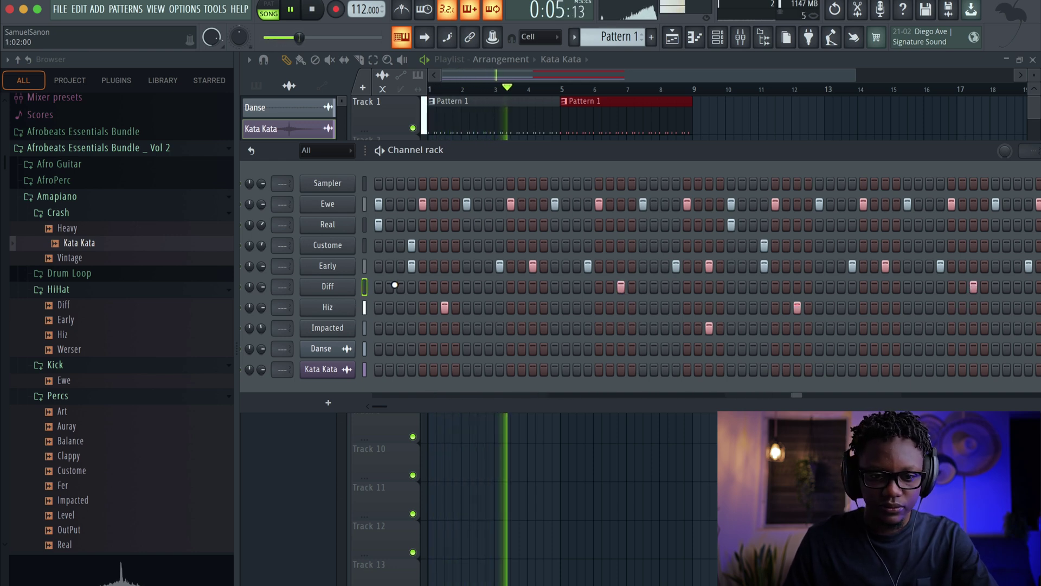
- Move the Diff channel below Hiz and lower the Kata Kata channel's volume while the loop plays, then stop playback
{"action": "key", "text": "alt+Down"}
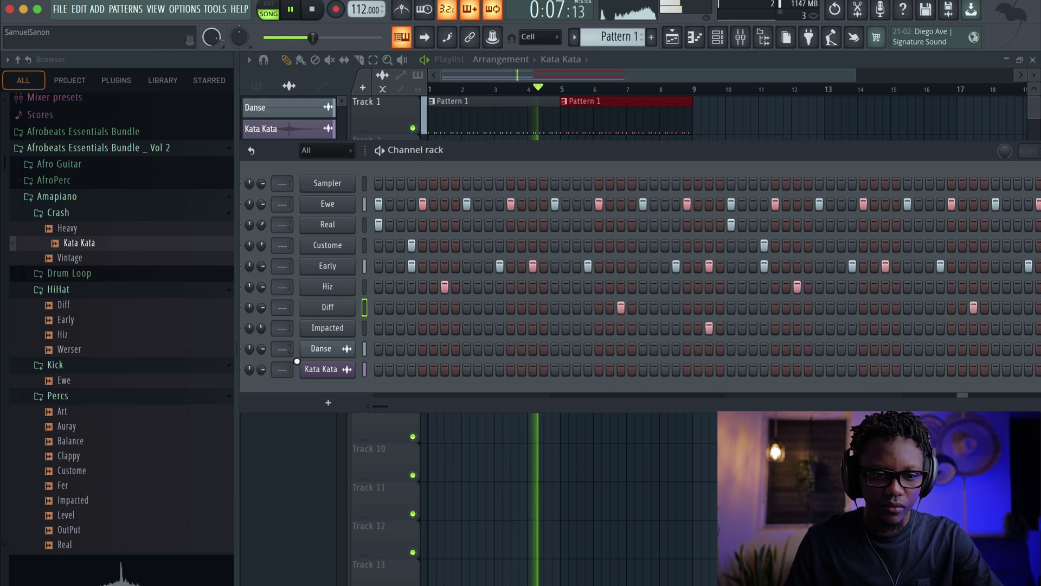
{"action": "left_click_drag", "start_coordinate": [261, 370], "coordinate": [261, 402]}
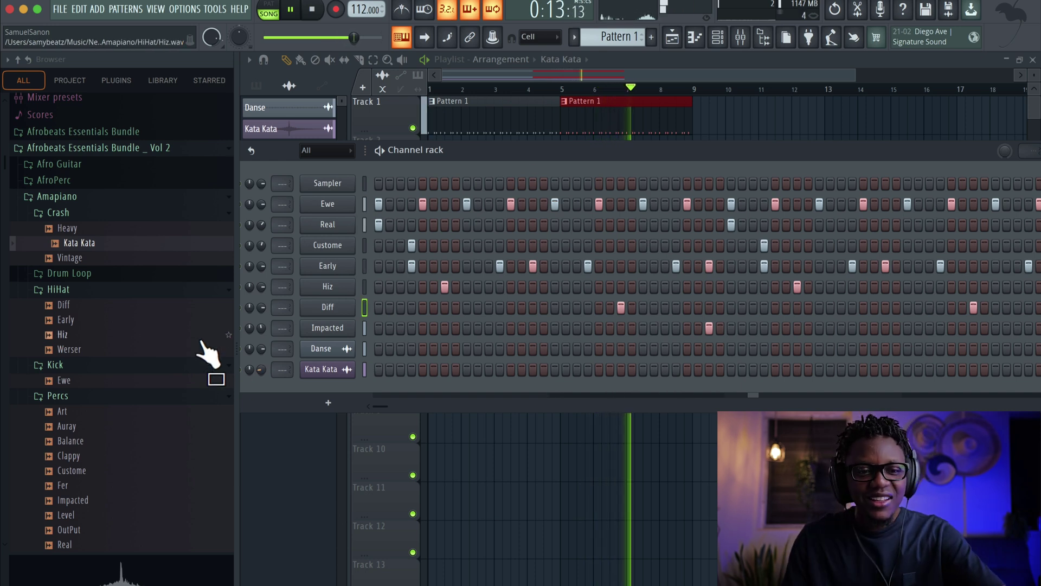
{"action": "left_click_drag", "start_coordinate": [542, 150], "coordinate": [574, 158]}
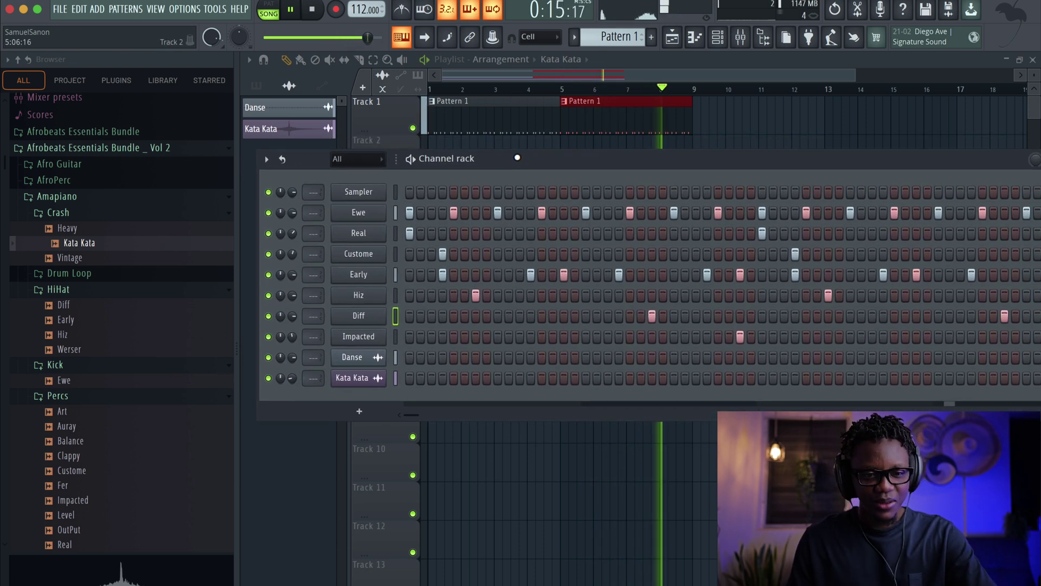
{"action": "key", "text": "space"}
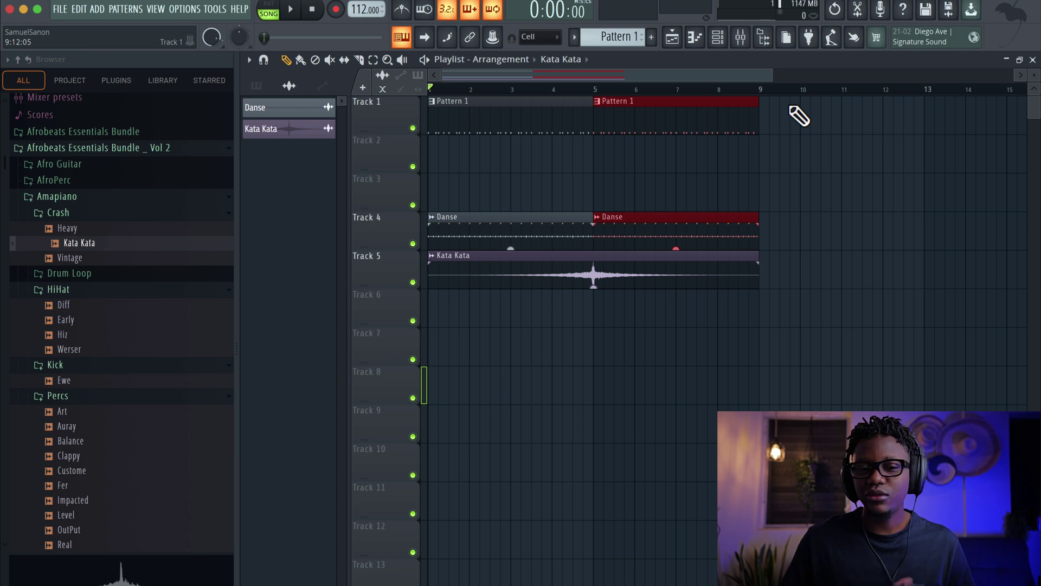
- Play the eight-bar drum arrangement in the playlist and clear the clip selection
{"action": "key", "text": "space"}
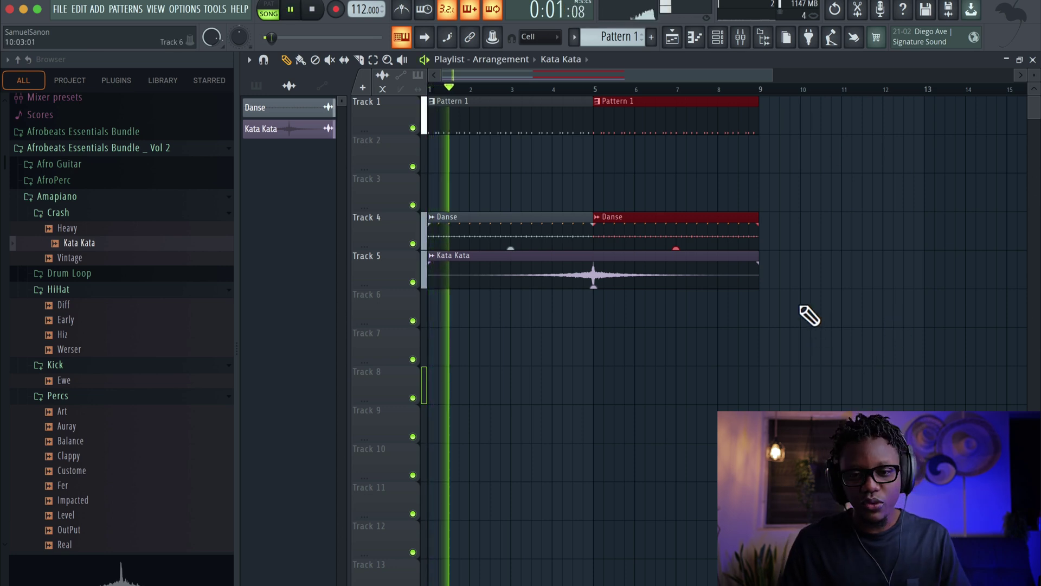
{"action": "left_click", "coordinate": [761, 257]}
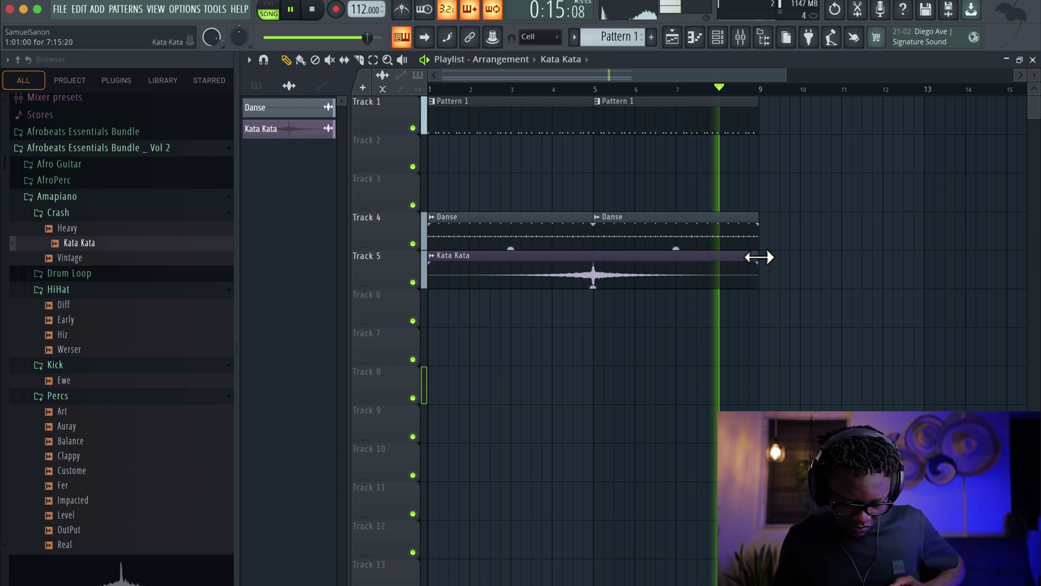
{"action": "key", "text": "space"}
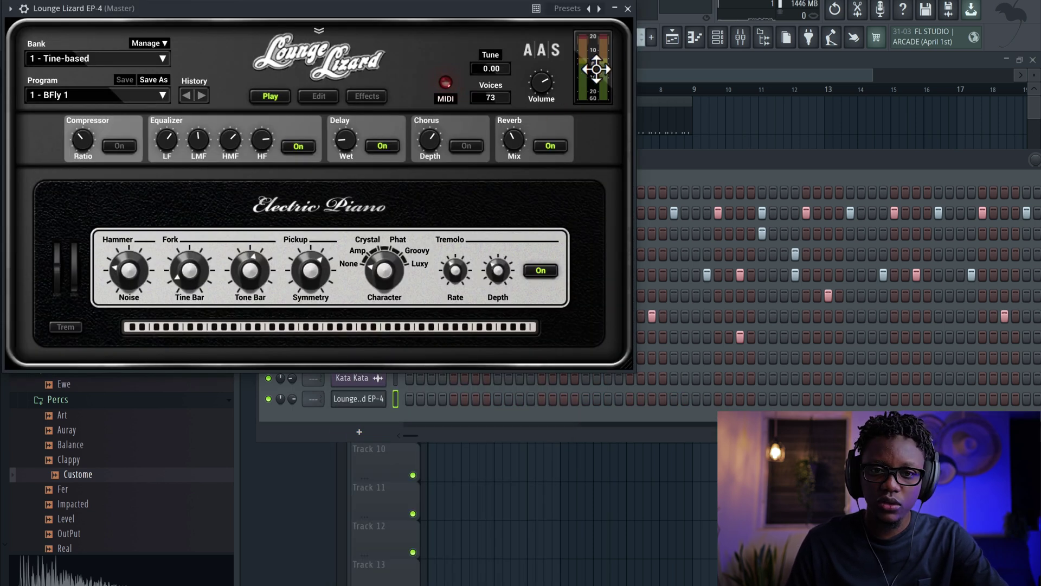
- Close the Lounge Lizard EP-4 plugin window and open that channel's piano roll
{"action": "left_click", "coordinate": [627, 8]}
{"action": "right_click", "coordinate": [375, 400]}
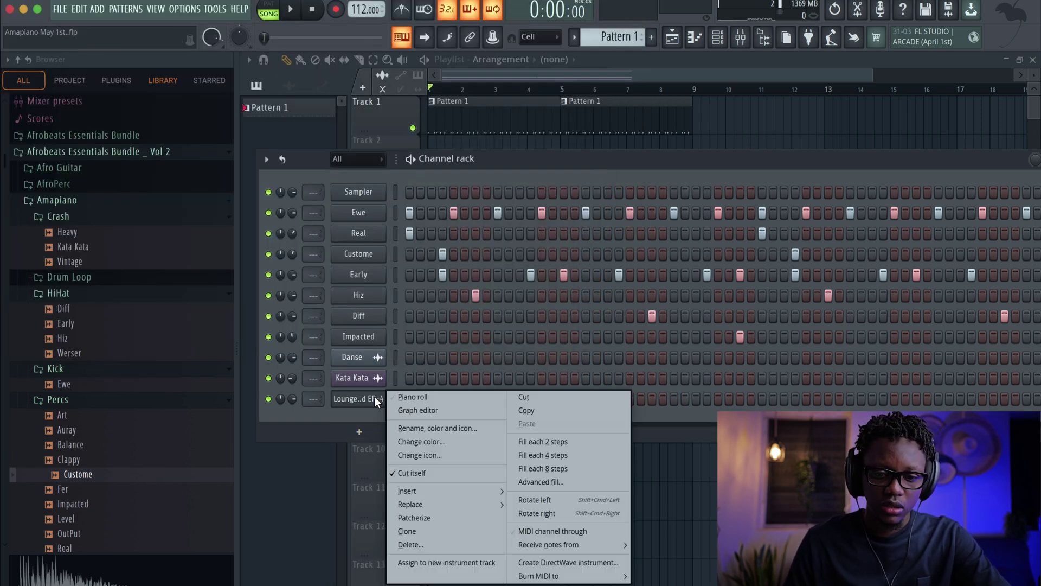
{"action": "left_click", "coordinate": [415, 397]}
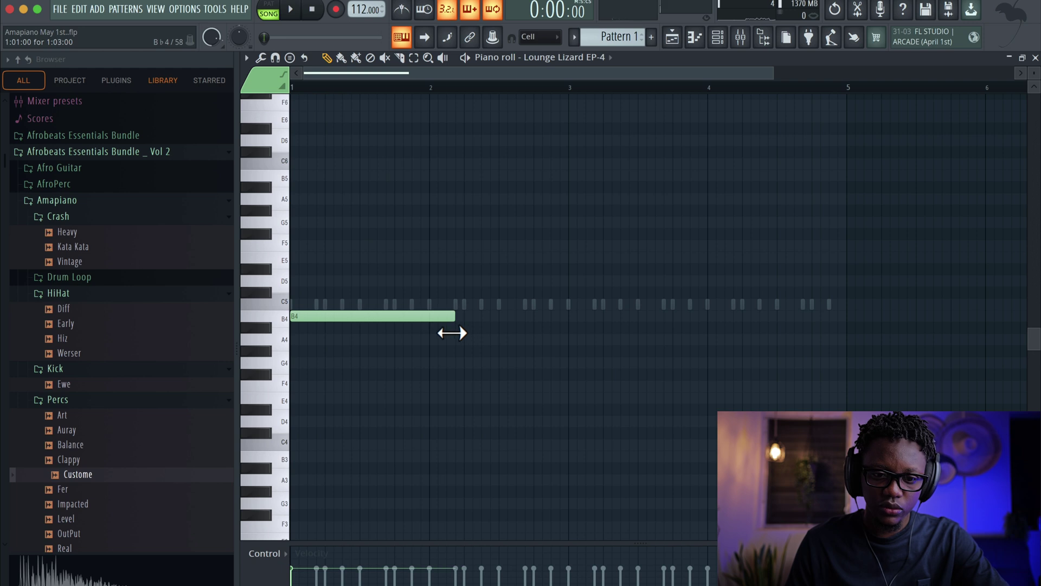
- Draw root notes B4 in bar 1, A4 in bar 2, G4 for one and a half bars from bar 3, and A4 for the last half bar
{"action": "key", "text": "space"}
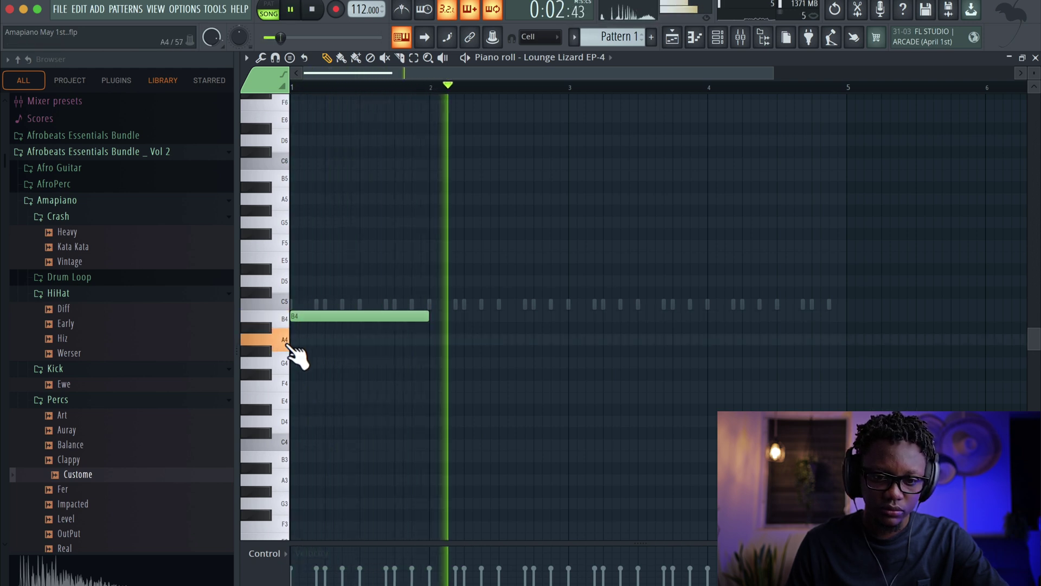
{"action": "key", "text": "space"}
{"action": "left_click", "coordinate": [570, 362]}
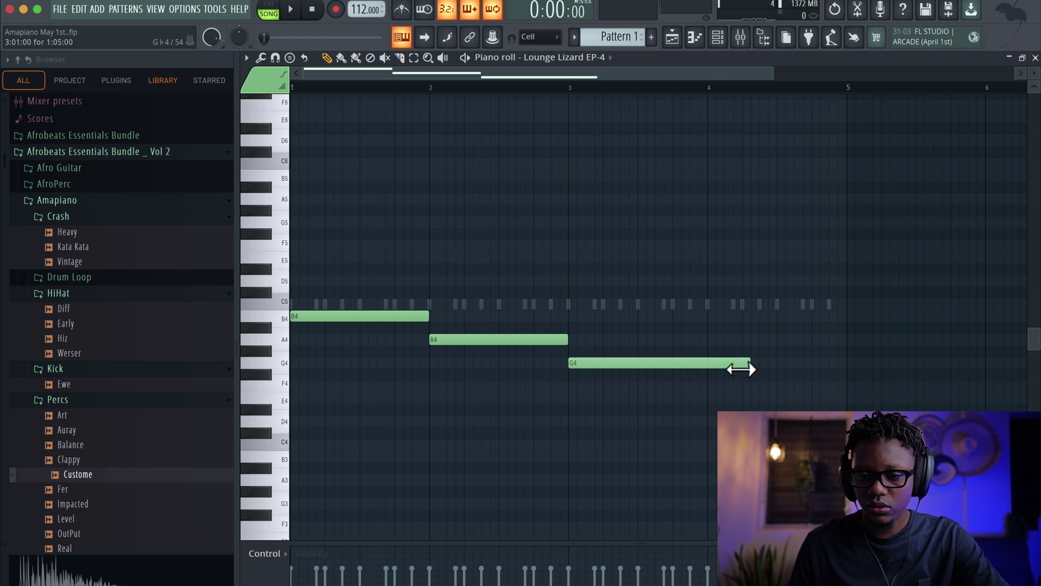
{"action": "left_click", "coordinate": [781, 340]}
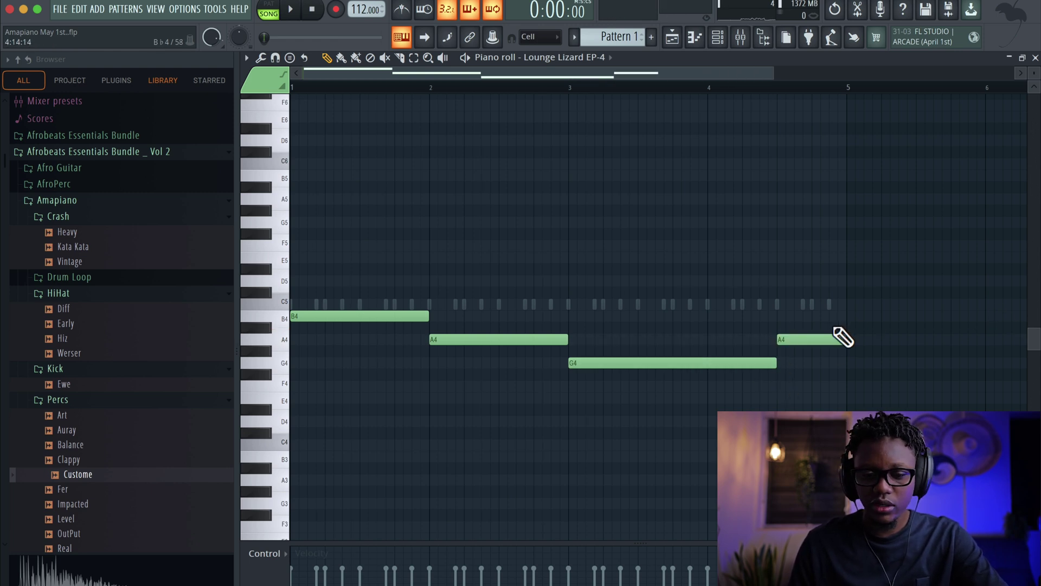
- Add one-bar D5 and Gb5 notes above the bar 1 B4 and play the chord
{"action": "left_click", "coordinate": [302, 278]}
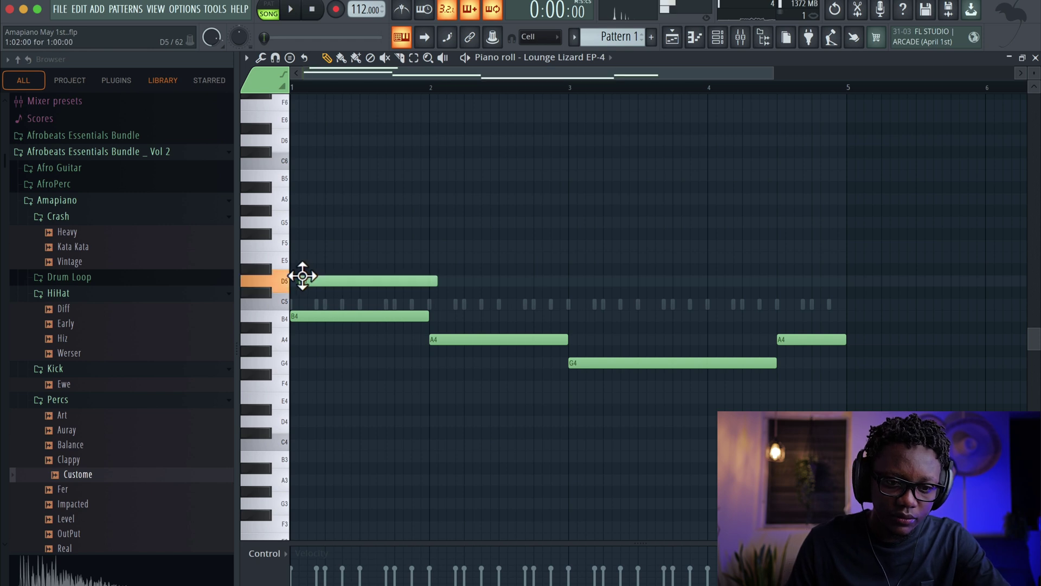
{"action": "left_click", "coordinate": [309, 247]}
{"action": "left_click_drag", "start_coordinate": [275, 240], "coordinate": [275, 233]}
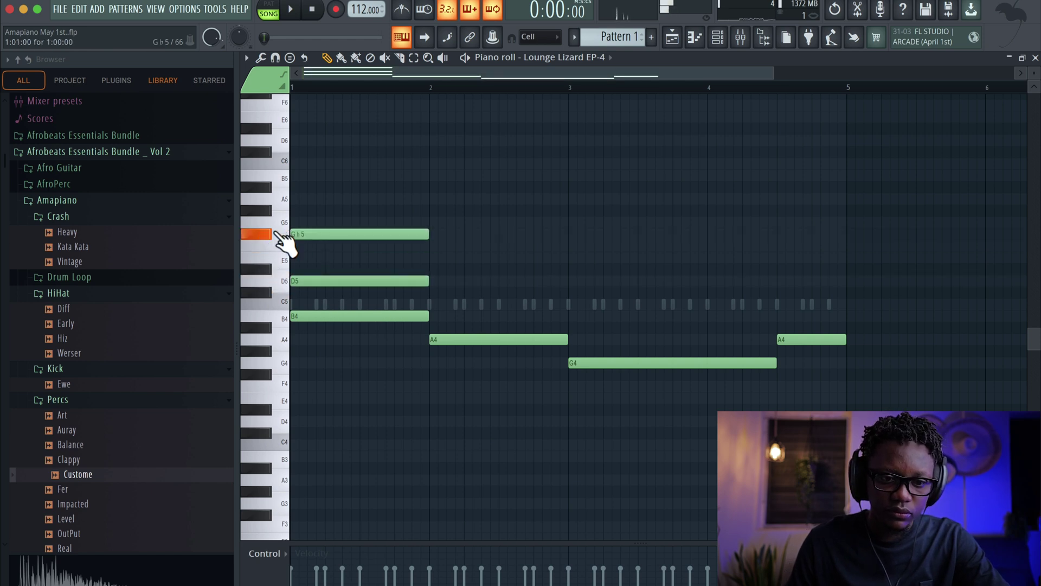
{"action": "key", "text": "space"}
{"action": "key", "text": "space"}
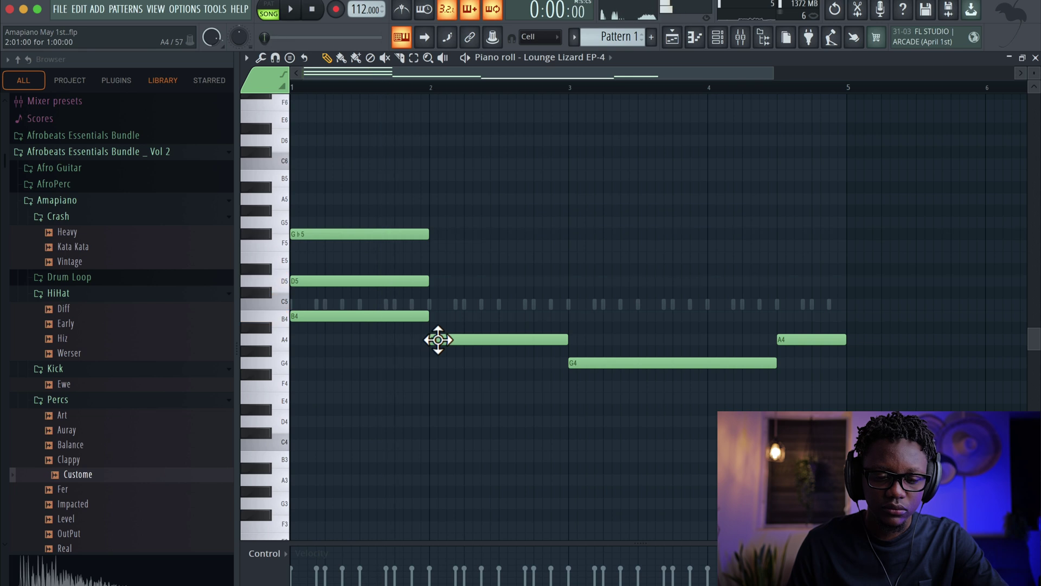
- Select the three notes of the bar 1 chord and randomize their pan, velocity and release levels
{"action": "left_click_drag", "start_coordinate": [379, 384], "coordinate": [341, 208]}
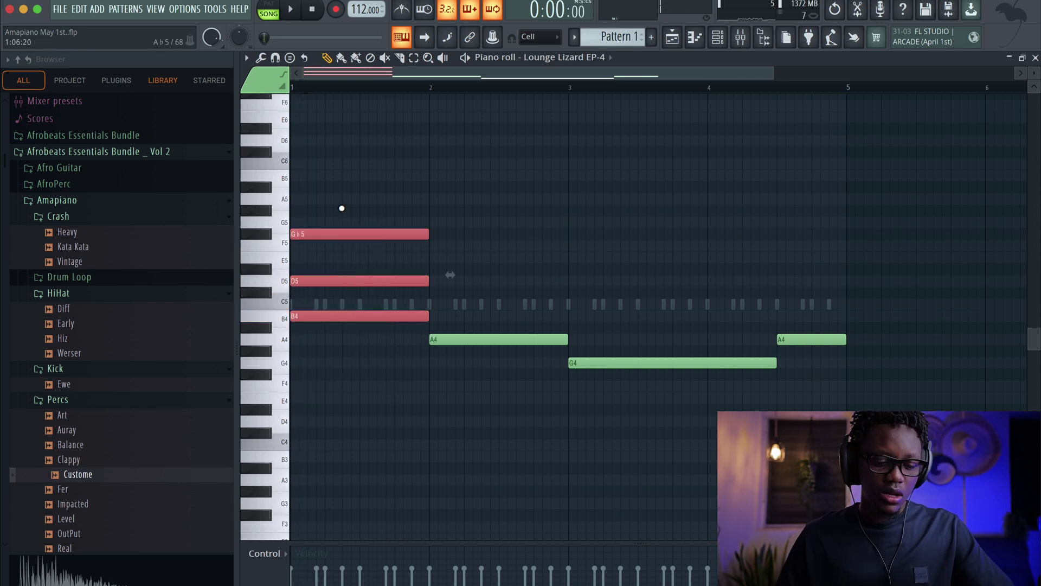
{"action": "key", "text": "alt+r"}
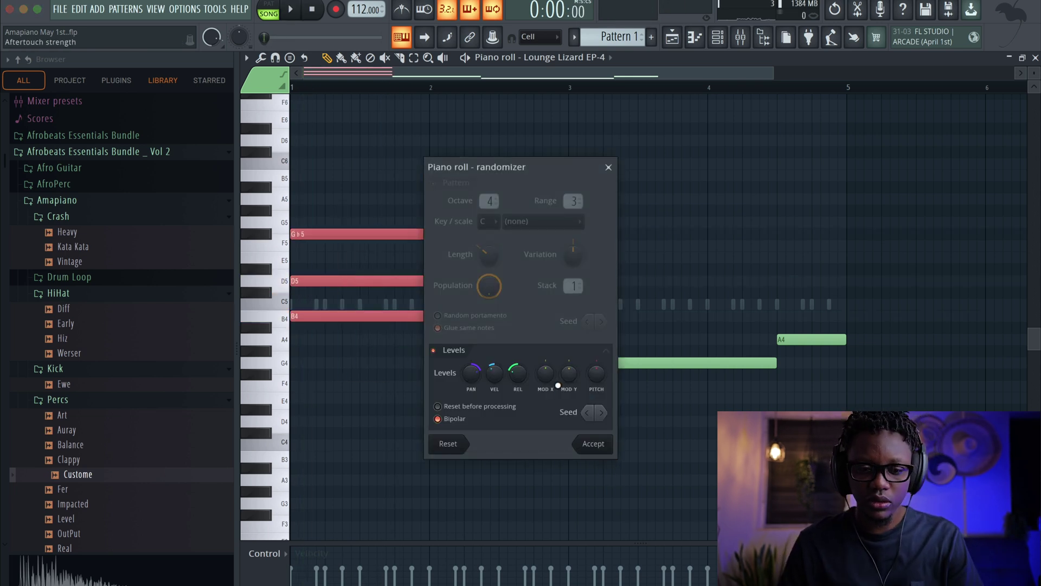
{"action": "left_click", "coordinate": [597, 444]}
- Add one-bar Db5 and E5 notes above the bar 2 A4 and play the chords
{"action": "left_click", "coordinate": [437, 308]}
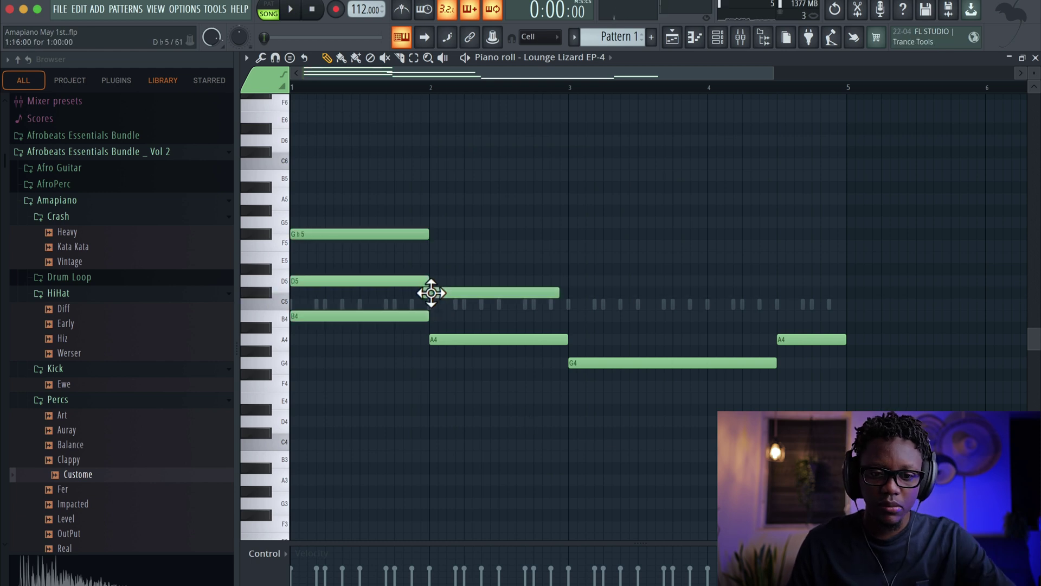
{"action": "left_click_drag", "start_coordinate": [456, 293], "coordinate": [459, 289]}
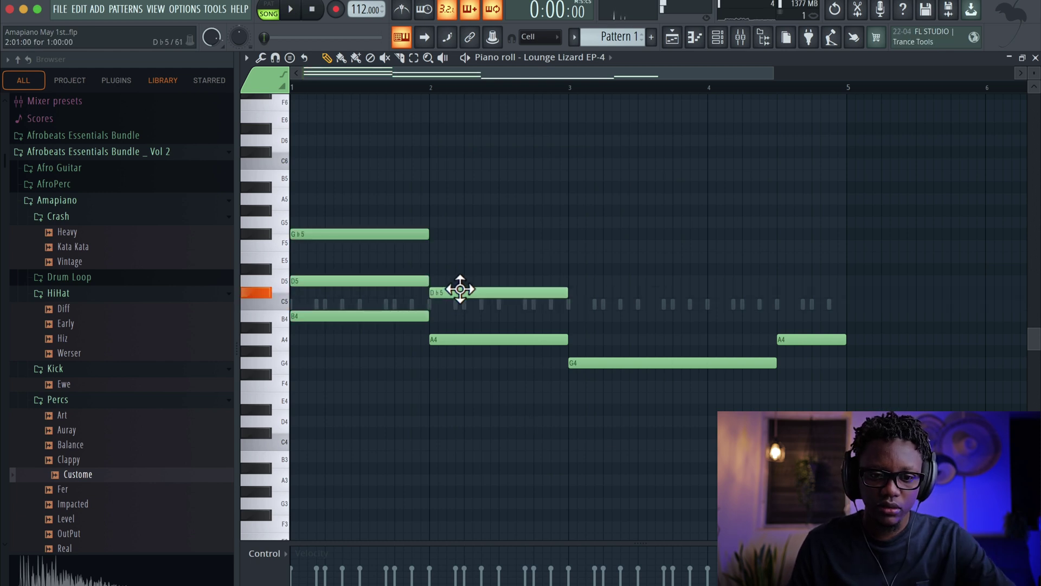
{"action": "left_click", "coordinate": [436, 259]}
{"action": "key", "text": "space"}
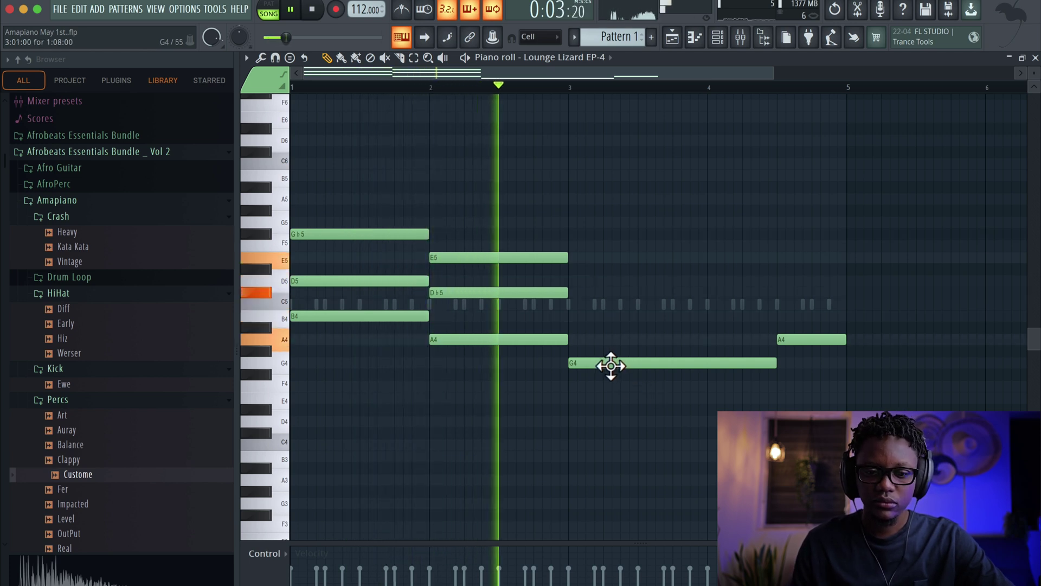
{"action": "key", "text": "space"}
- Add B4 and D5 notes above the bar 3 G4, matching its length, and play the progression
{"action": "left_click", "coordinate": [574, 327]}
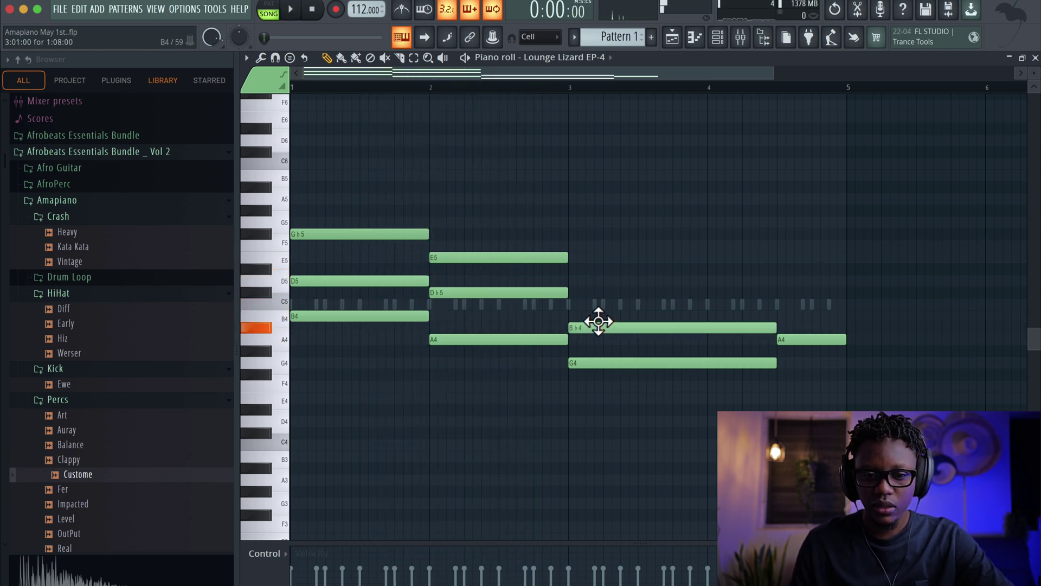
{"action": "left_click_drag", "start_coordinate": [599, 323], "coordinate": [598, 311]}
{"action": "left_click", "coordinate": [576, 283]}
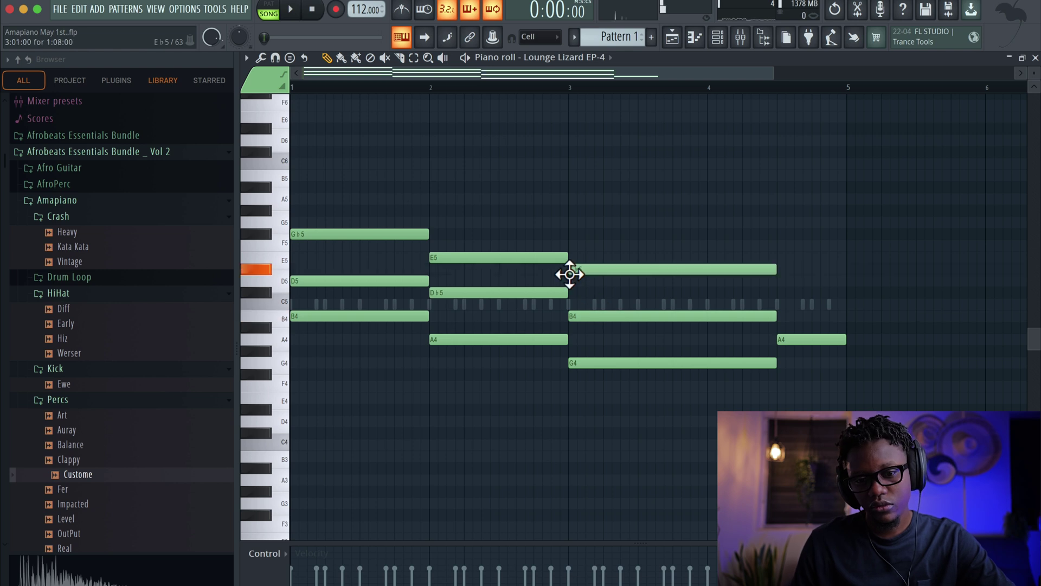
{"action": "key", "text": "space"}
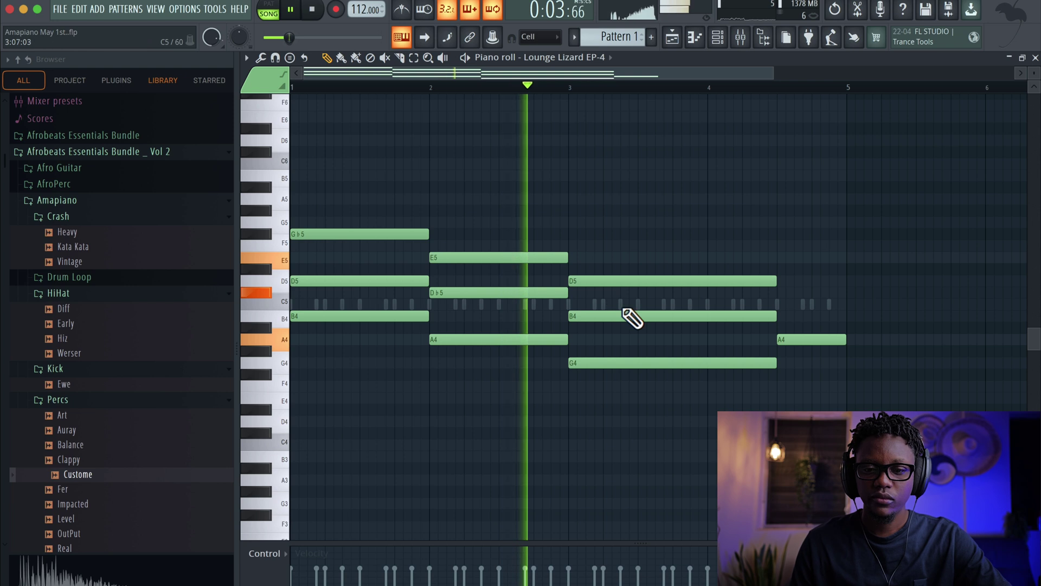
- Replace the last A4 note with a copy of the bar 2 chord, shortened to end at bar 5
{"action": "right_click", "coordinate": [807, 340]}
{"action": "left_click_drag", "start_coordinate": [507, 395], "coordinate": [823, 244]}
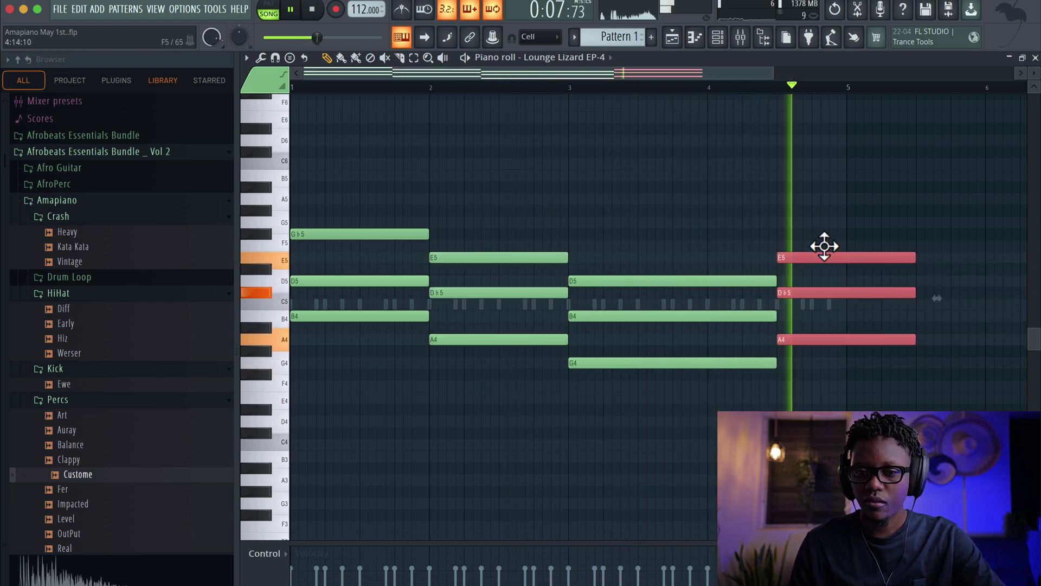
{"action": "left_click_drag", "start_coordinate": [912, 253], "coordinate": [852, 256]}
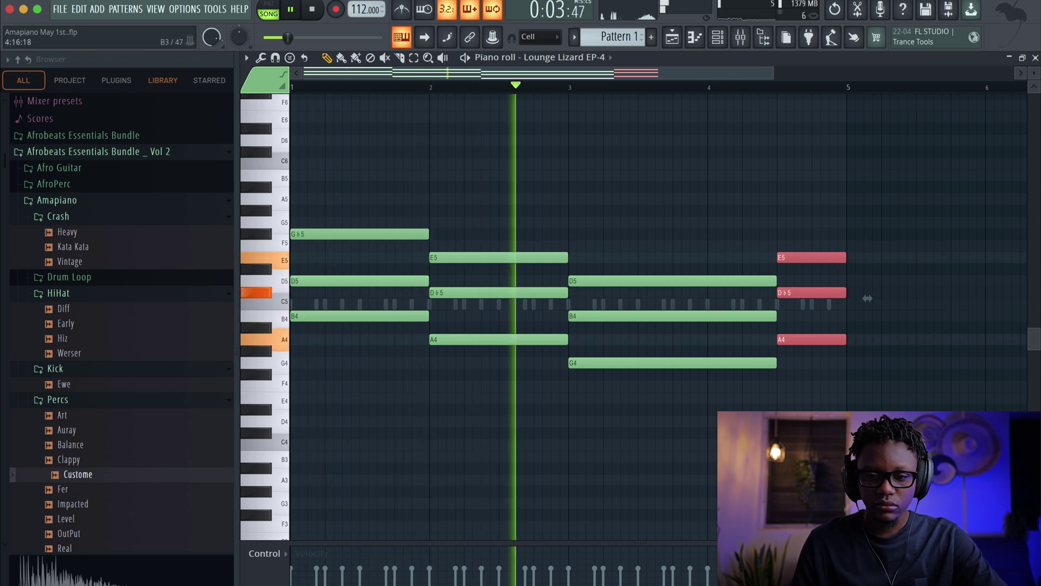
- Select the chords from bar 2 to the end, randomize their pan, velocity and release levels, and deselect them
{"action": "left_click_drag", "start_coordinate": [851, 429], "coordinate": [537, 235]}
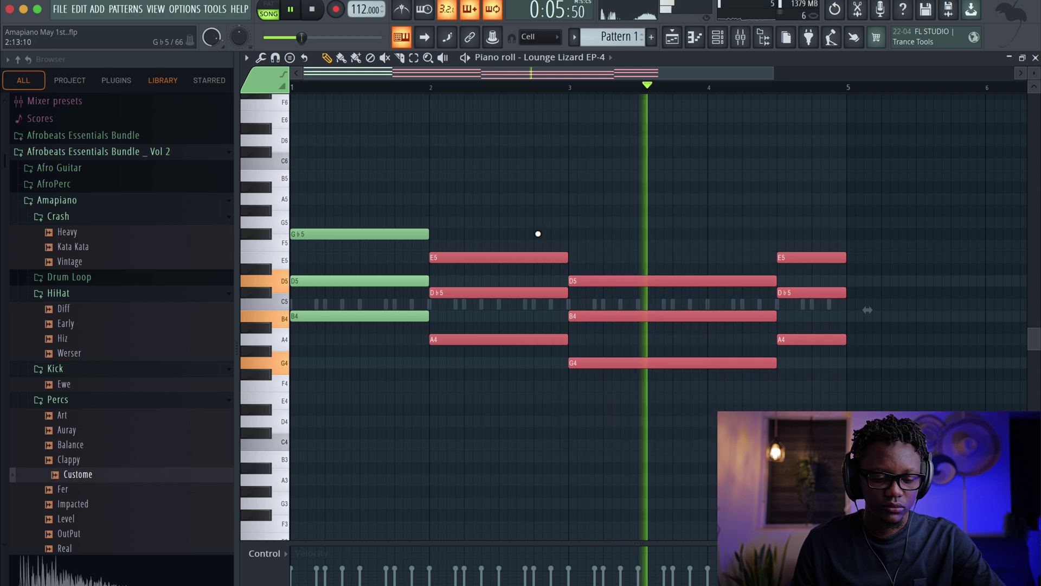
{"action": "key", "text": "alt+r"}
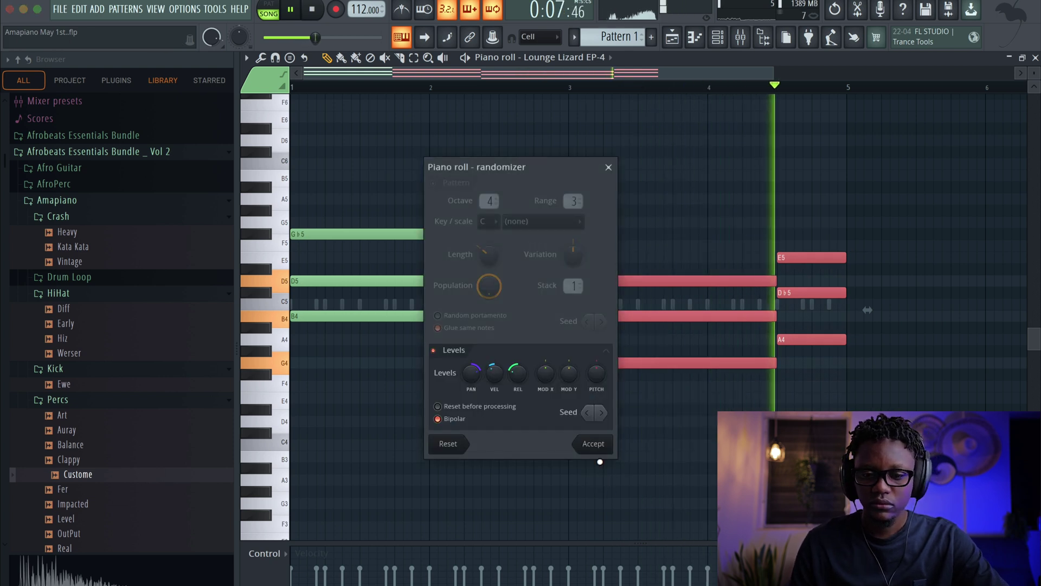
{"action": "left_click", "coordinate": [595, 446]}
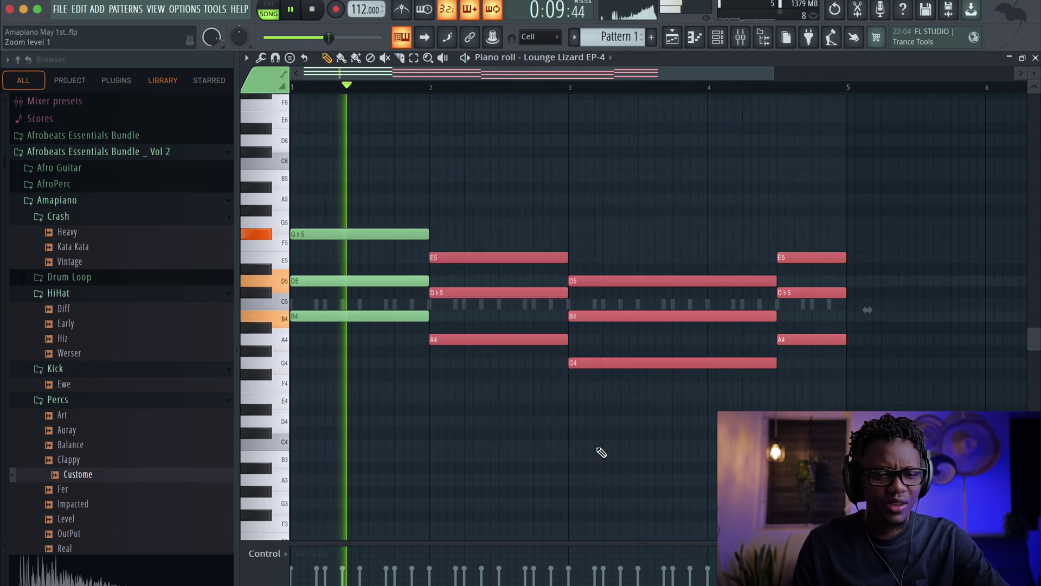
{"action": "key", "text": "ctrl+d"}
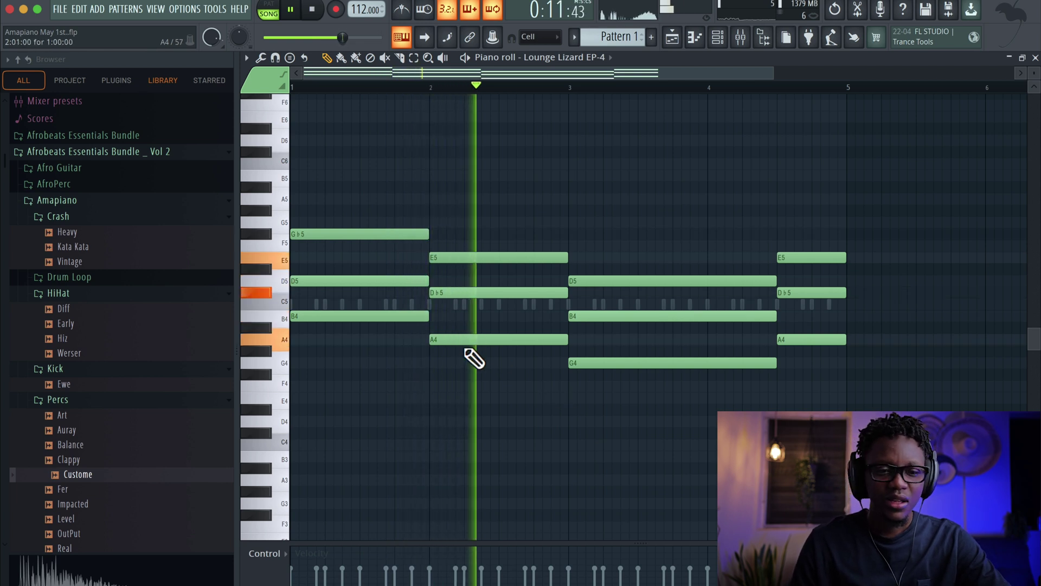
- Stop playback and duplicate the chords' root notes one octave higher, giving B5, A5, G5 and A5 top notes
{"action": "key", "text": "space"}
{"action": "left_click_drag", "start_coordinate": [699, 413], "coordinate": [435, 314]}
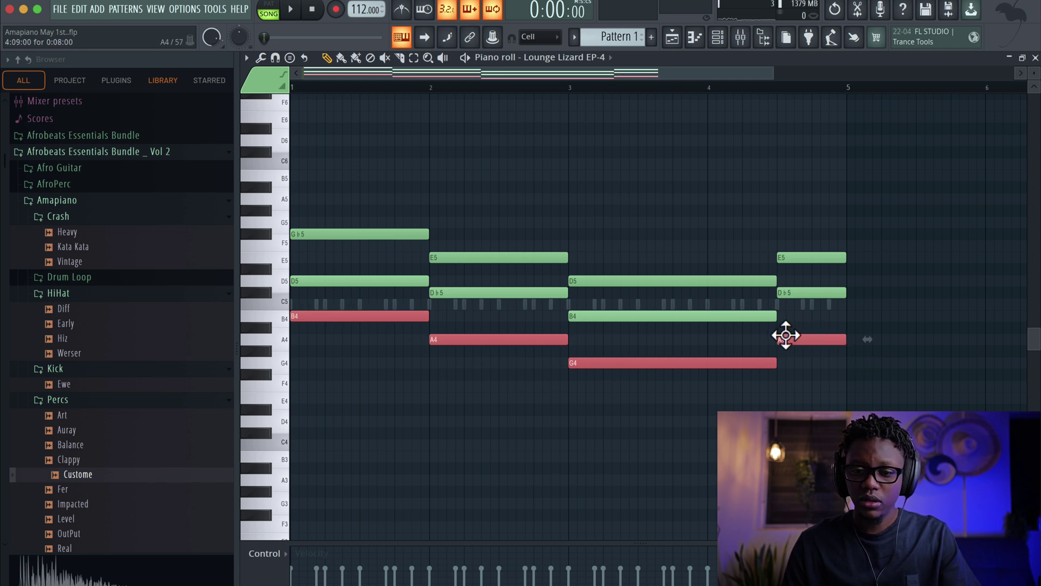
{"action": "key", "text": "ctrl+Up"}
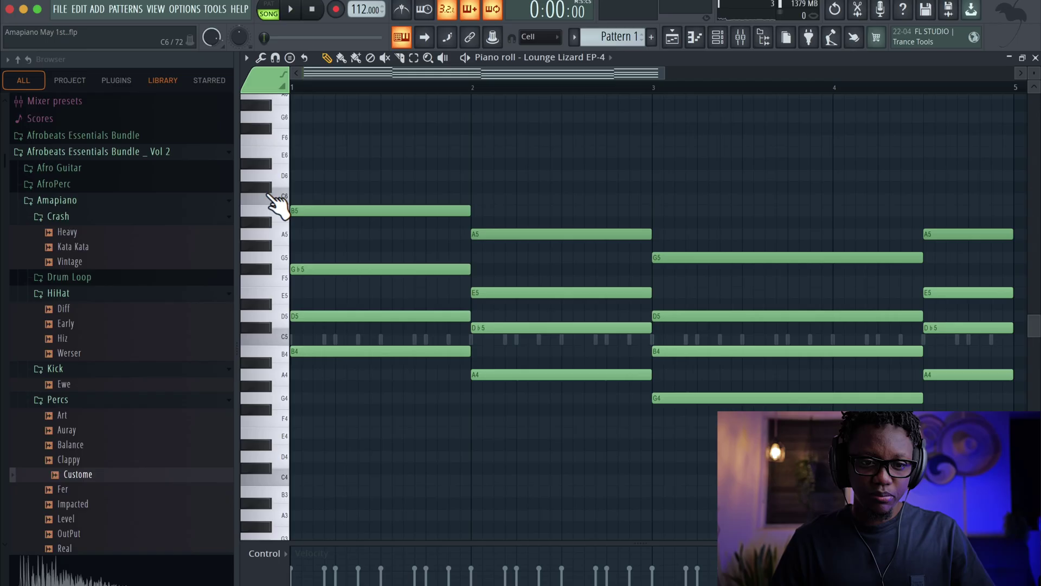
- Select every chord note and duplicate the whole progression one octave lower
{"action": "left_click_drag", "start_coordinate": [274, 204], "coordinate": [320, 476]}
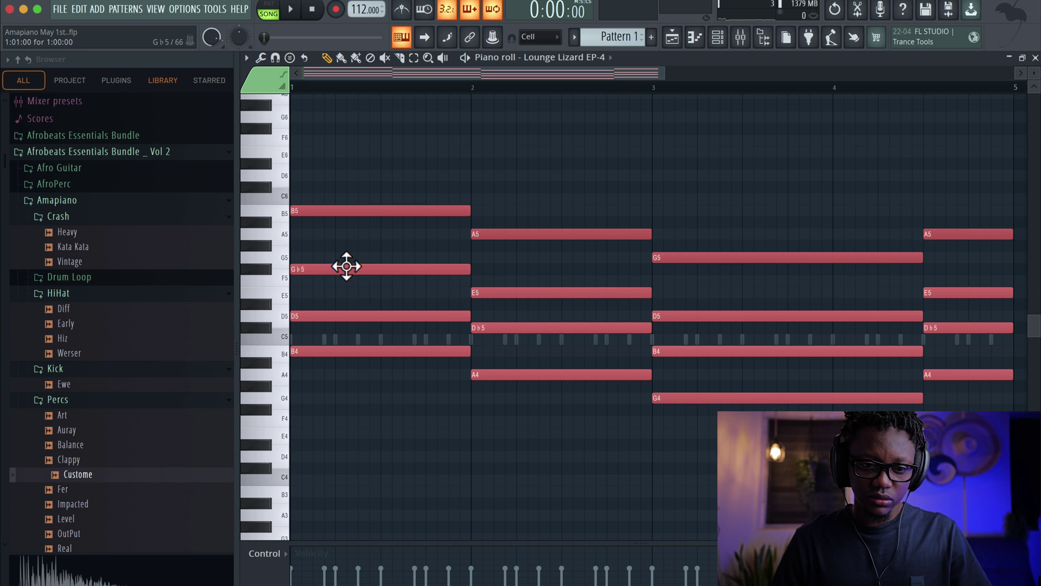
{"action": "key", "text": "ctrl+Down"}
{"action": "scroll", "coordinate": [344, 271], "scroll_direction": "down", "scroll_amount": 5}
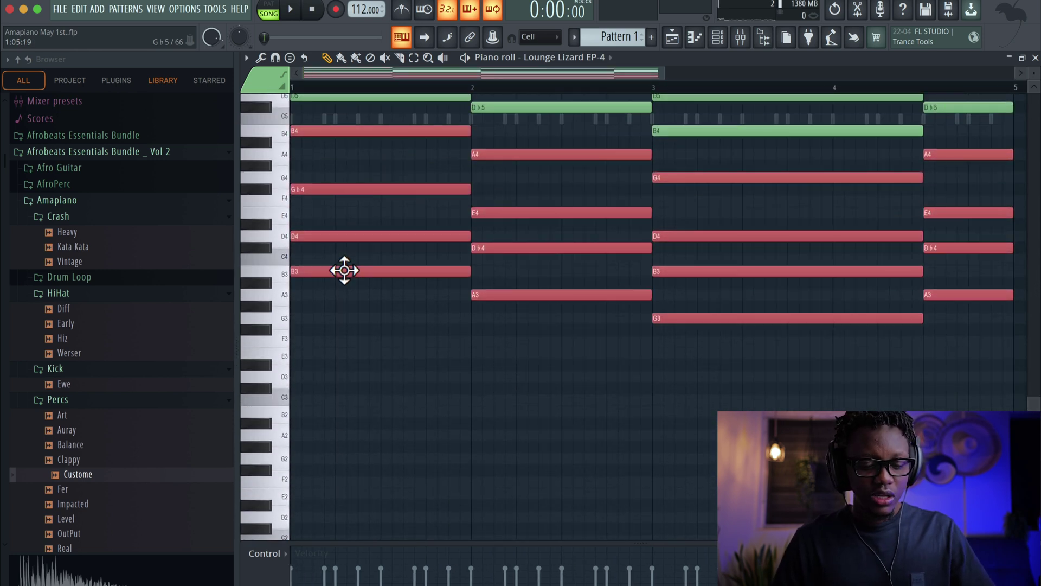
- Scale down the levels of the duplicated lower-octave notes, reducing the multiply amount to about 31% during playback
{"action": "key", "text": "alt+x"}
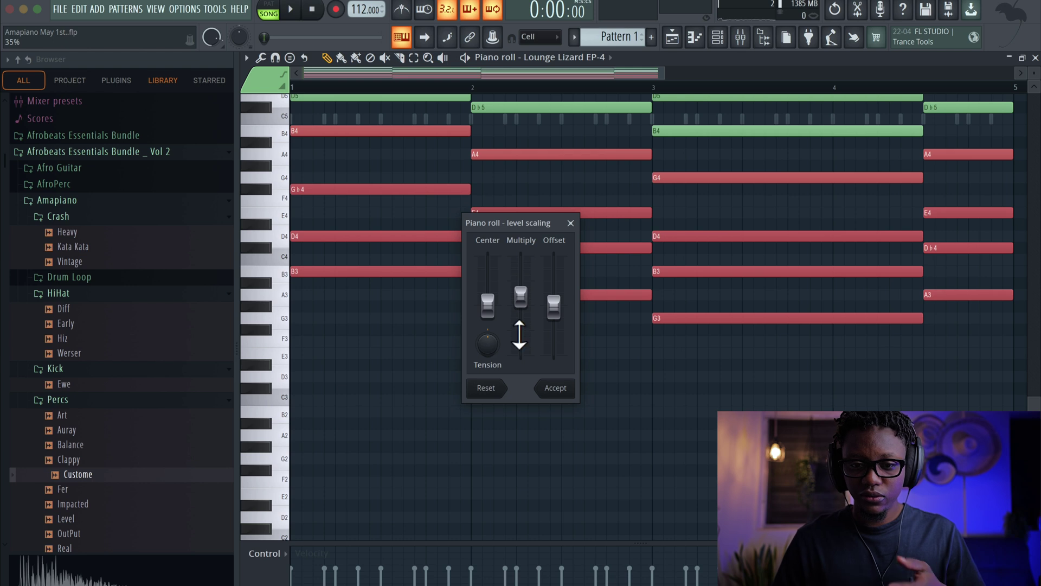
{"action": "key", "text": "space"}
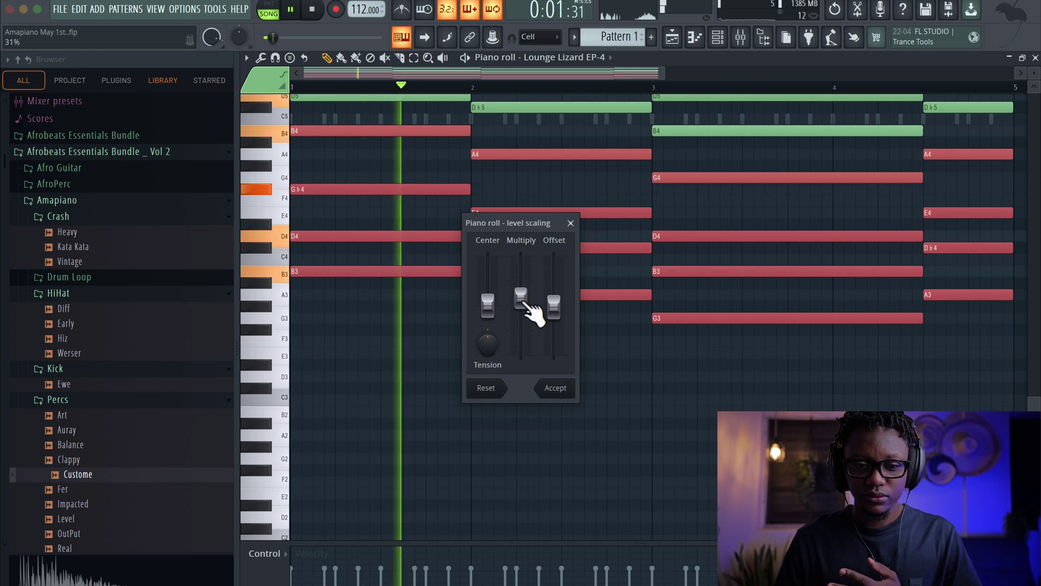
{"action": "left_click_drag", "start_coordinate": [521, 295], "coordinate": [521, 300]}
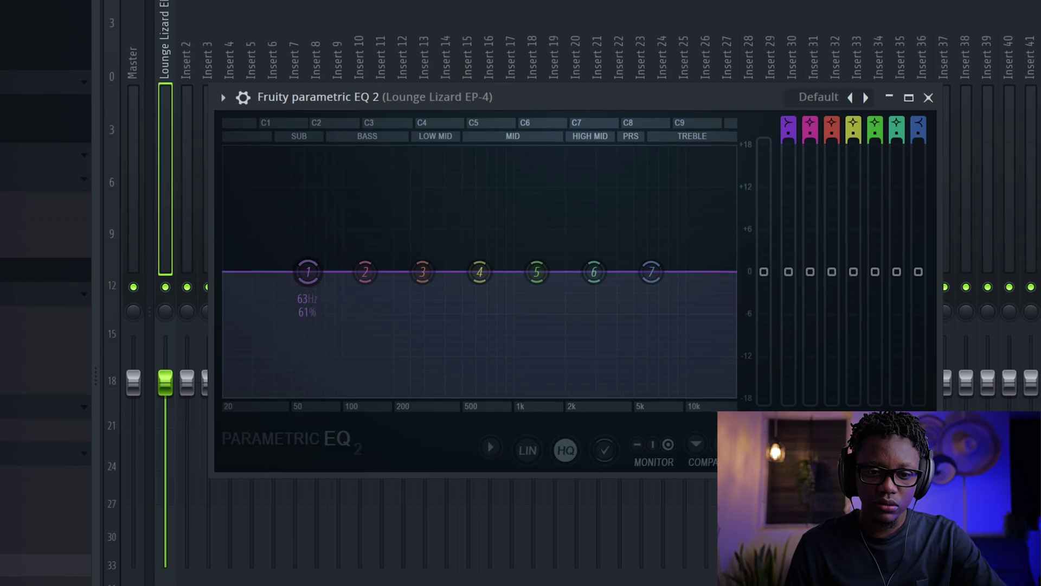
- Cut the electric piano's low frequencies below about 200 Hz with band 1 of Fruity parametric EQ 2, and close the EQ and mixer
{"action": "left_click_drag", "start_coordinate": [304, 271], "coordinate": [416, 358]}
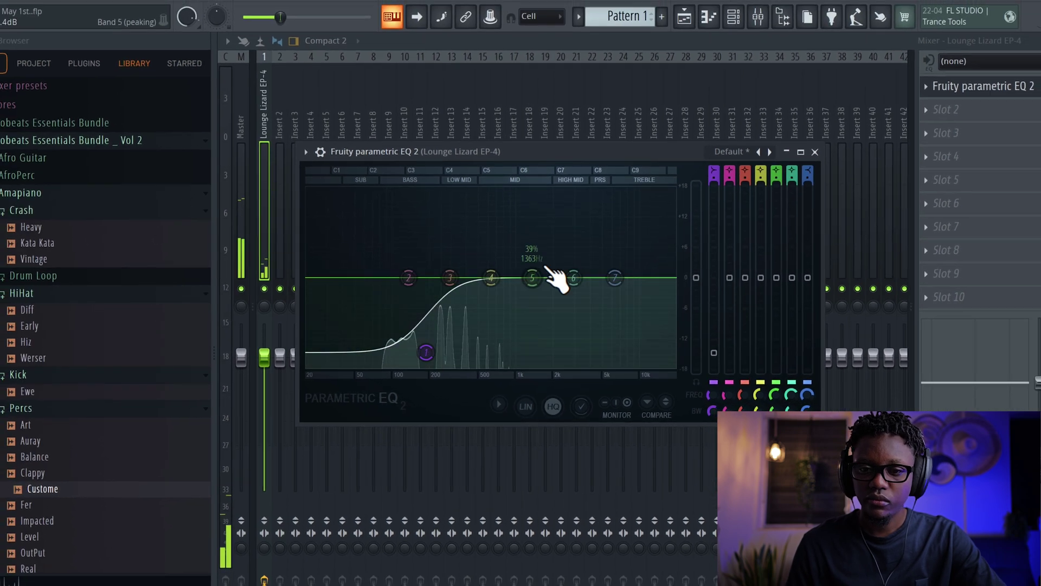
{"action": "left_click", "coordinate": [804, 157]}
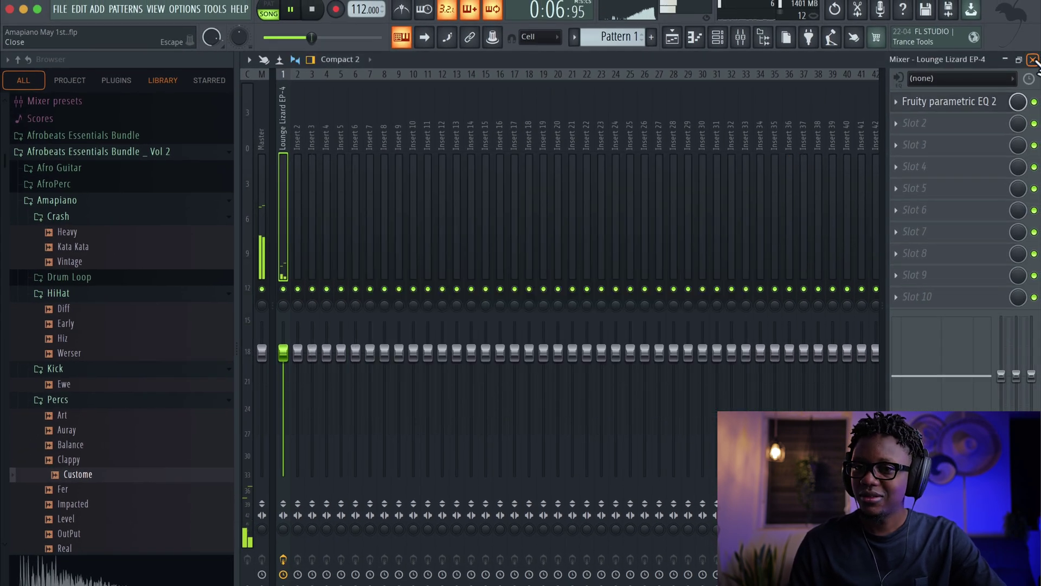
{"action": "left_click", "coordinate": [1033, 59]}
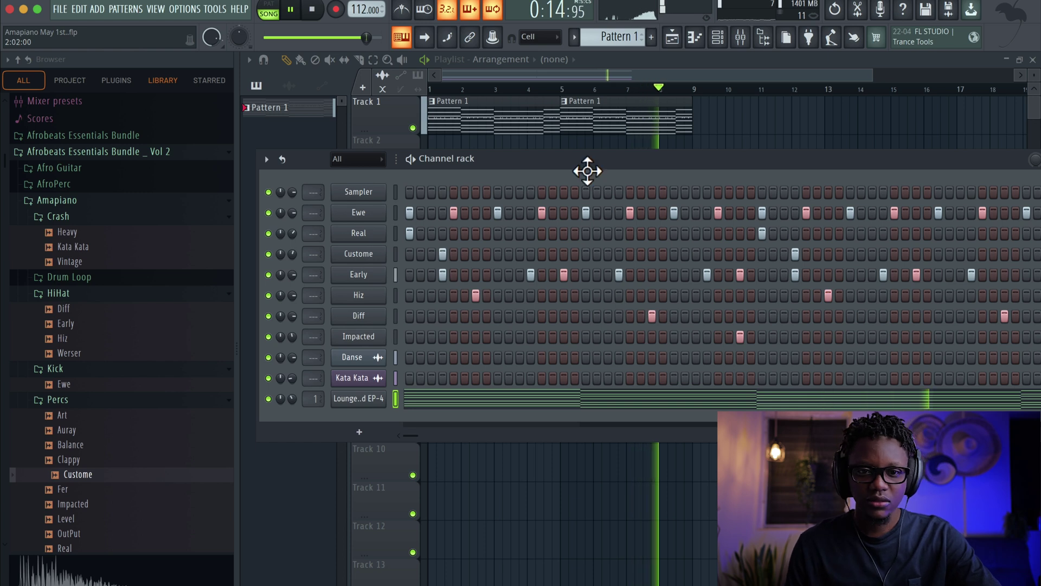
- Add Fruity Reeverb 2 to effect slot 2 of the Lounge Lizard EP-4 mixer track and audition it briefly
{"action": "key", "text": "F6"}
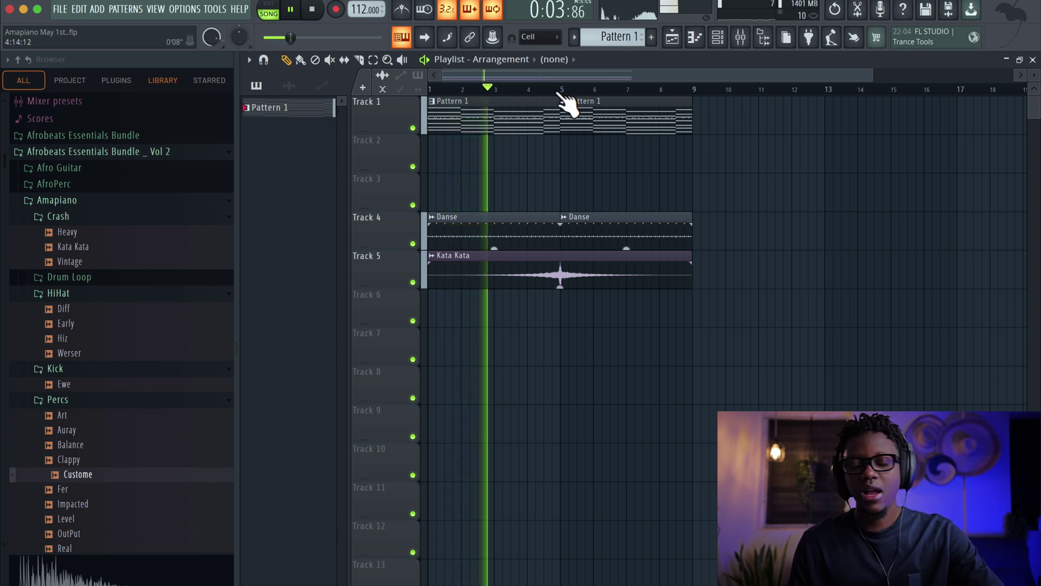
{"action": "key", "text": "space"}
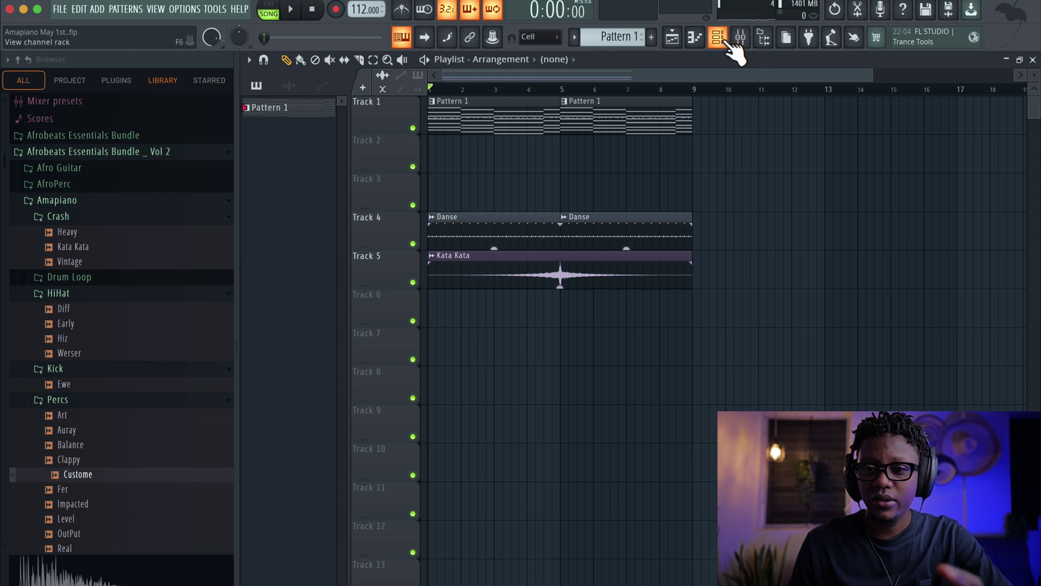
{"action": "left_click", "coordinate": [741, 38]}
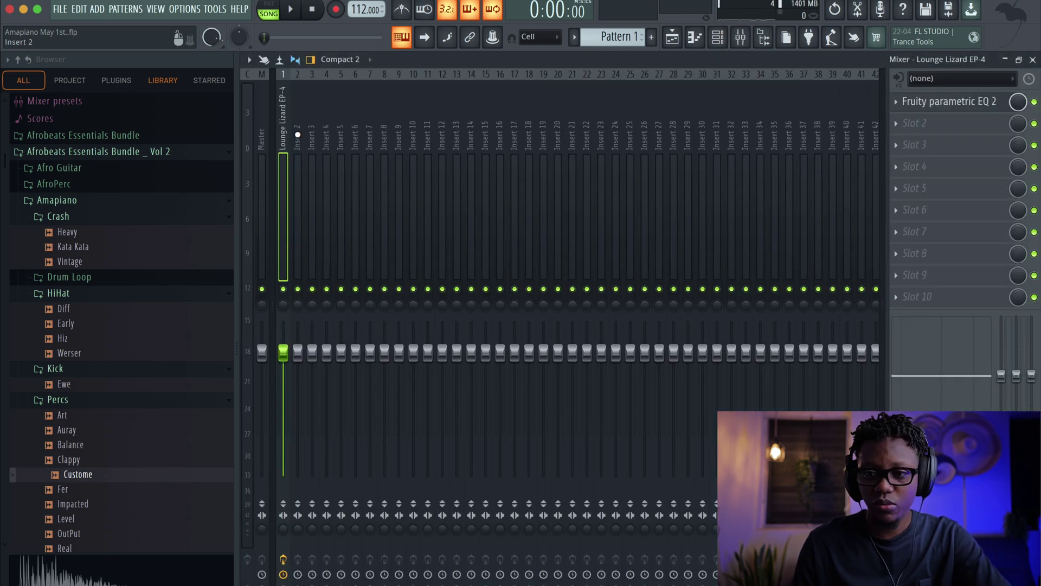
{"action": "left_click", "coordinate": [912, 125]}
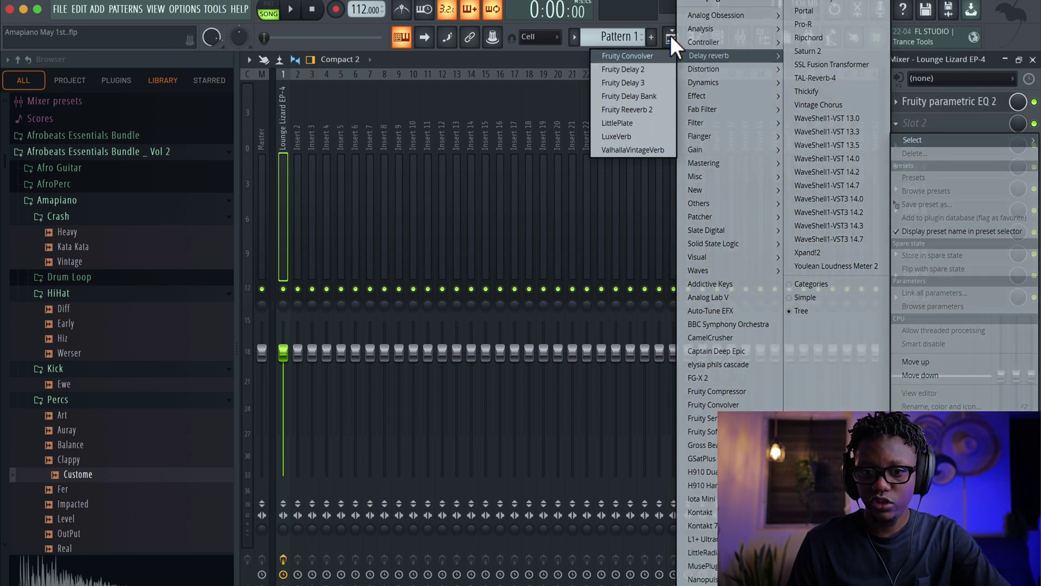
{"action": "left_click", "coordinate": [634, 109]}
{"action": "key", "text": "space"}
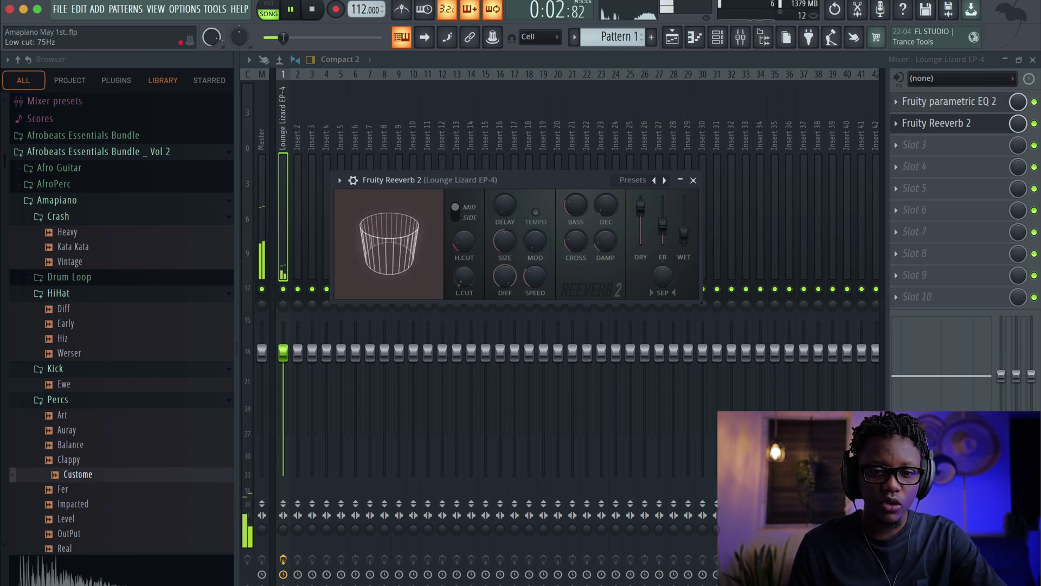
{"action": "key", "text": "space"}
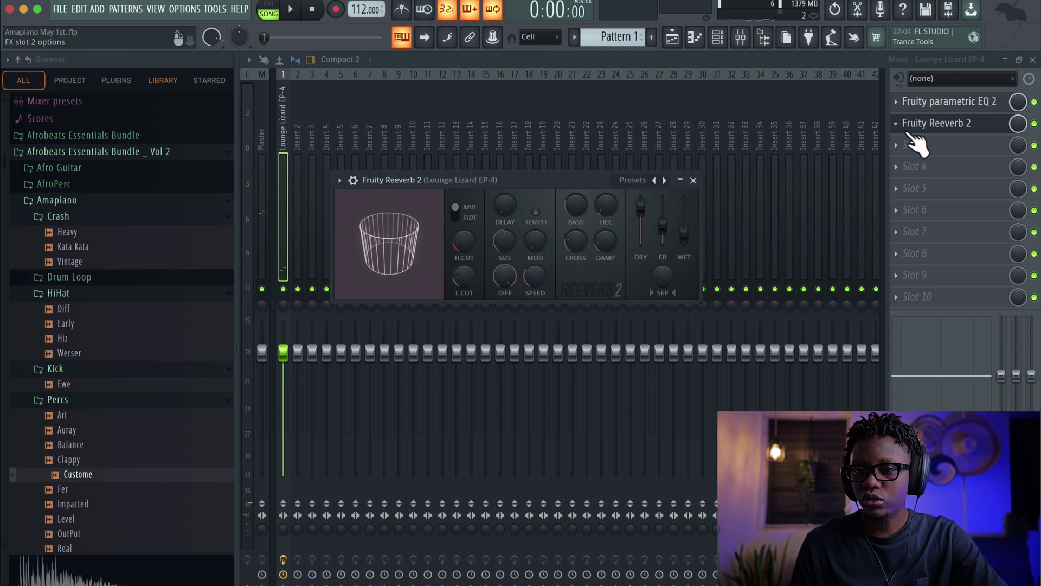
- Move Fruity Reeverb 2 to effect slot 3 and load RC-20 Retro Color into slot 2
{"action": "left_click_drag", "start_coordinate": [924, 124], "coordinate": [946, 149]}
{"action": "left_click", "coordinate": [897, 122]}
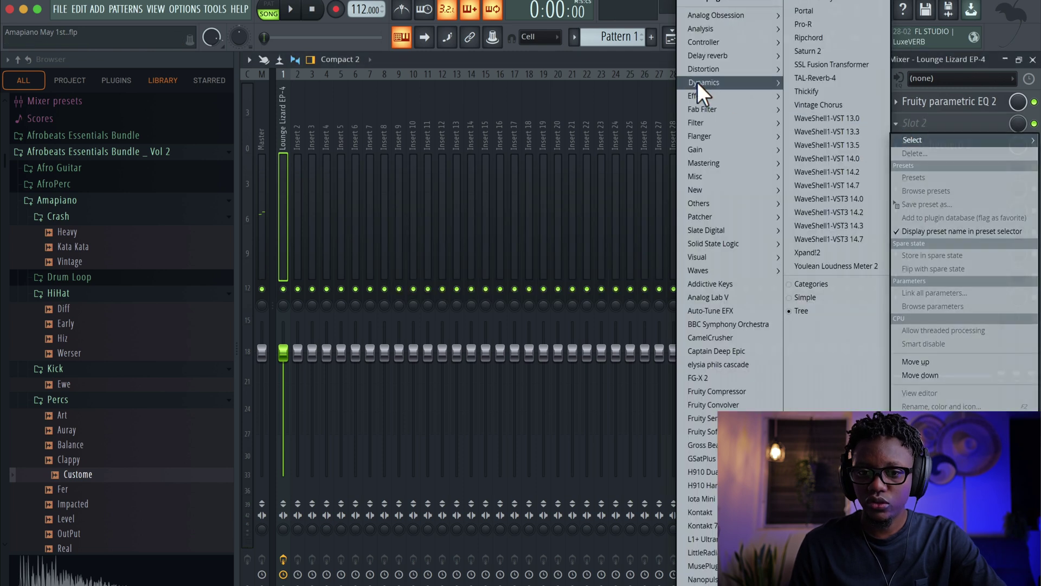
{"action": "mouse_move", "coordinate": [727, 228]}
{"action": "left_click", "coordinate": [579, 419]}
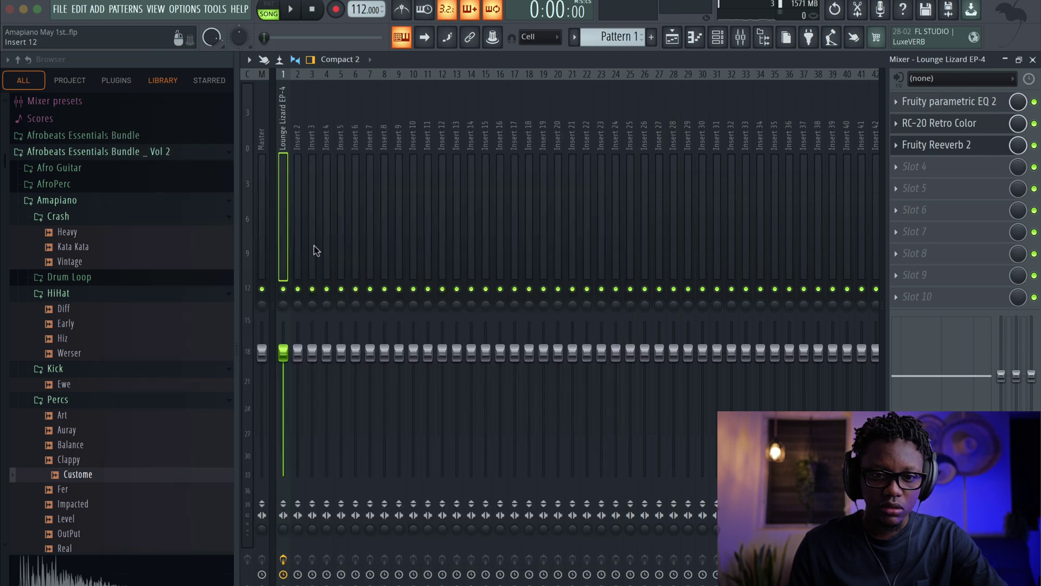
- Use the Vinyl 2 preset in RC-20 Retro Color, disable its Noise module, reduce the Distort amount, and close the plugin
{"action": "left_click", "coordinate": [941, 124]}
{"action": "left_click", "coordinate": [941, 124]}
{"action": "left_click", "coordinate": [941, 124]}
{"action": "left_click", "coordinate": [444, 160]}
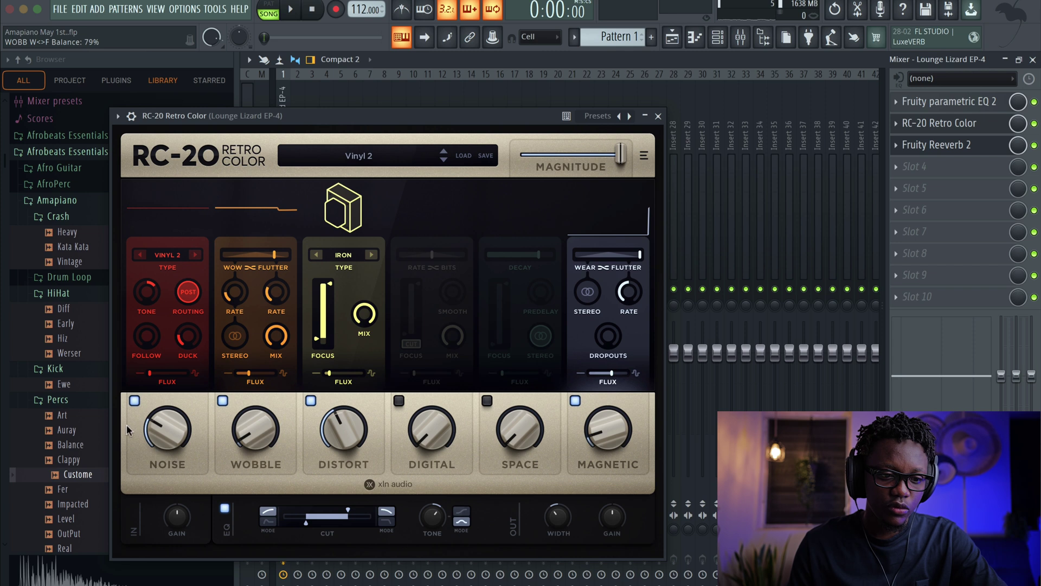
{"action": "left_click", "coordinate": [134, 401]}
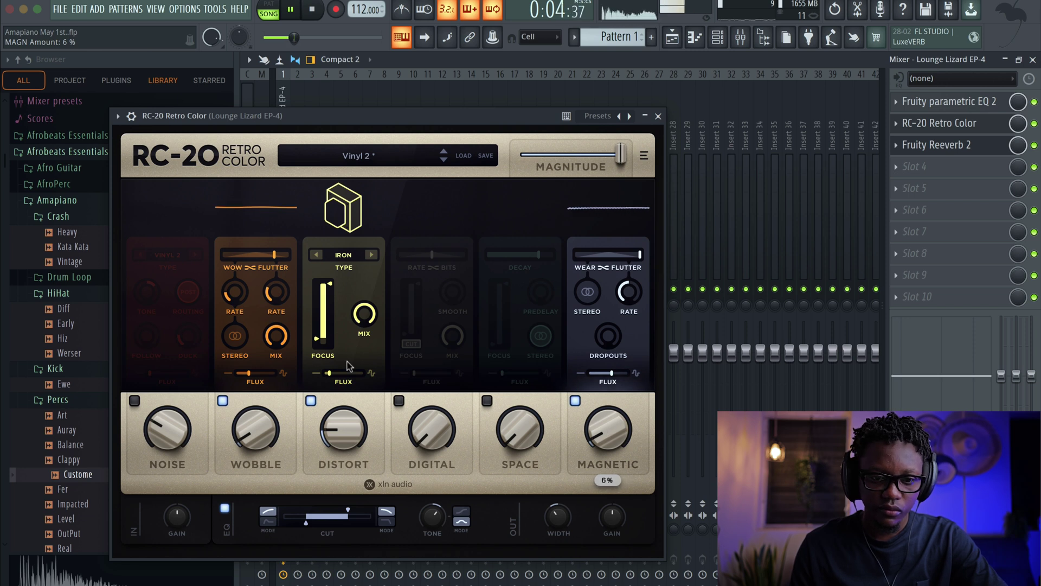
{"action": "left_click", "coordinate": [658, 116]}
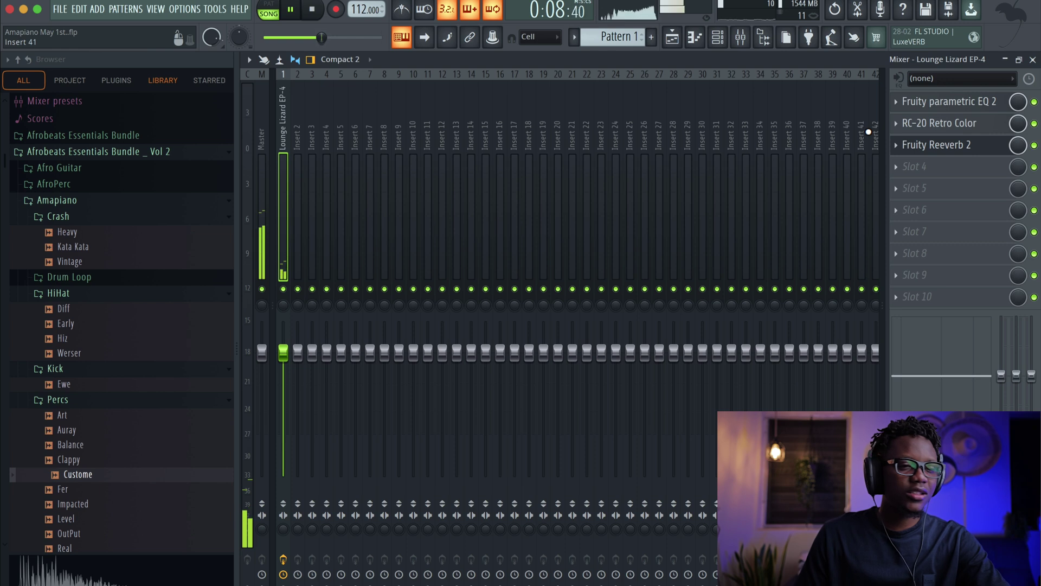
- Add a Morphine channel with the STR Violin NUC preset from the Strings bank and close its windows
{"action": "left_click", "coordinate": [1033, 60]}
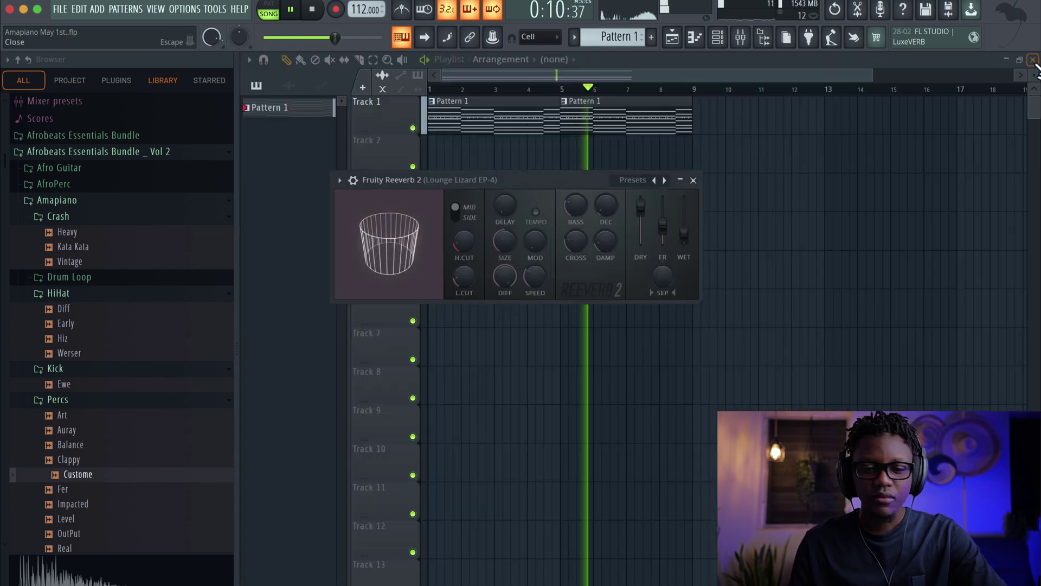
{"action": "left_click", "coordinate": [718, 37]}
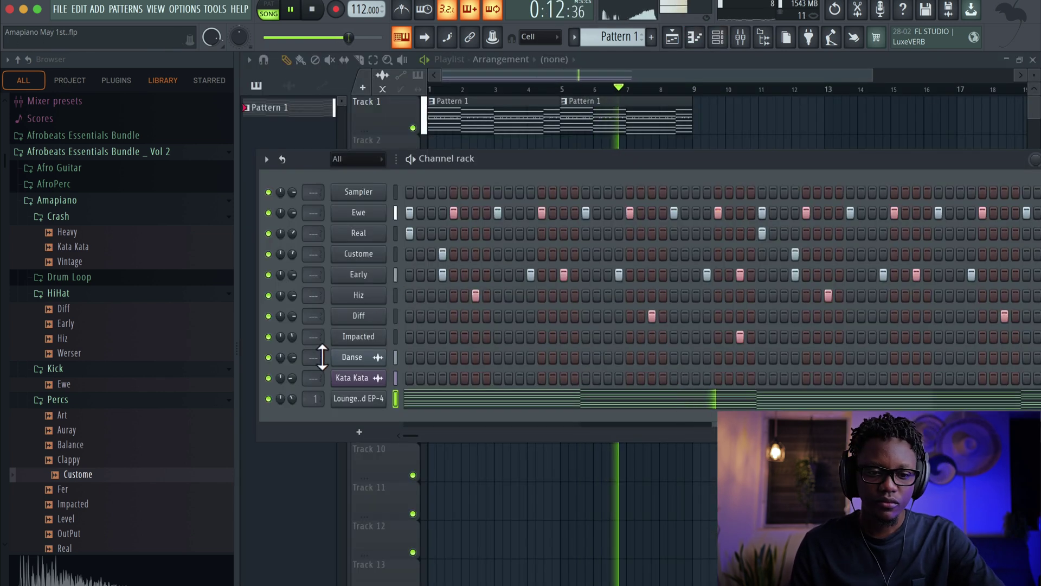
{"action": "scroll", "coordinate": [292, 398], "scroll_direction": "down", "scroll_amount": 3}
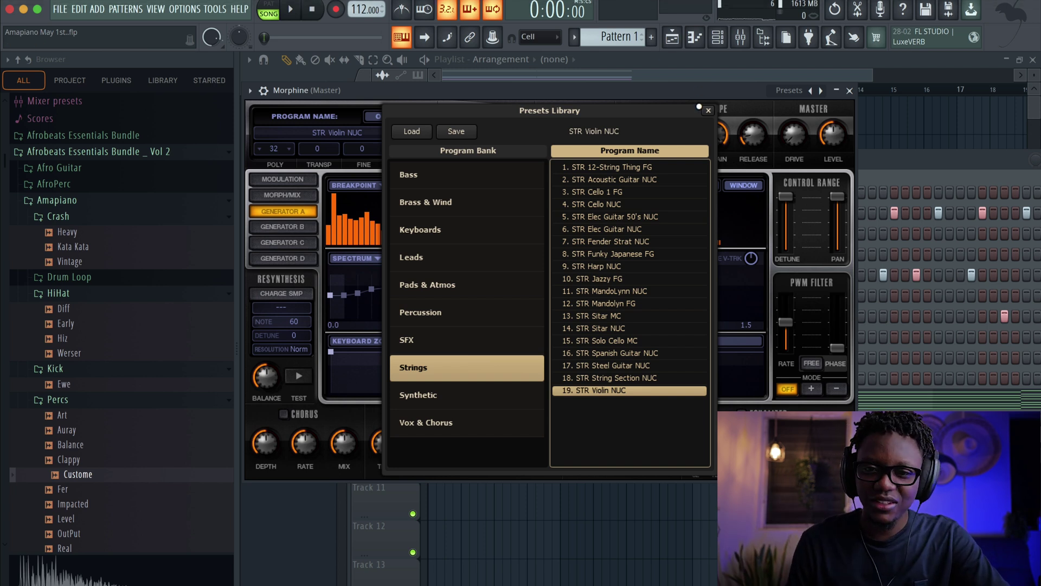
{"action": "left_click", "coordinate": [708, 111]}
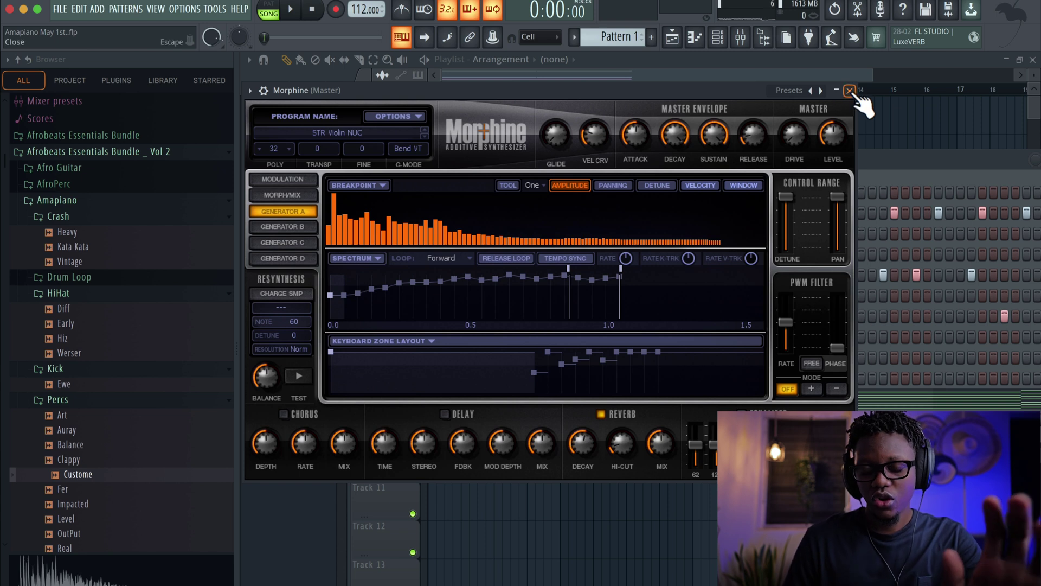
{"action": "left_click", "coordinate": [850, 91]}
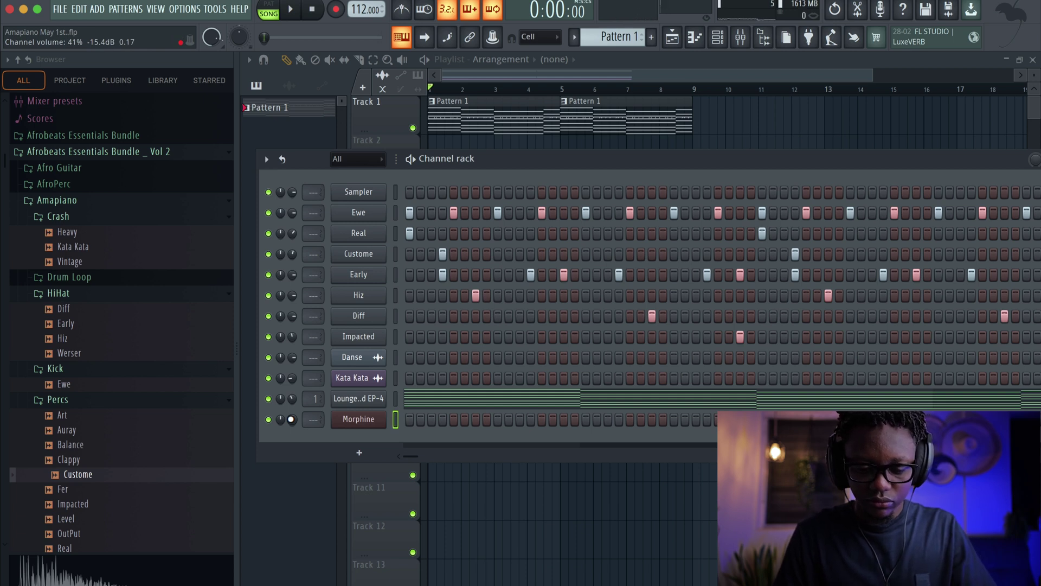
- Record a violin melody on the Morphine channel over the beat with 1/4 step snapping, and open its piano roll
{"action": "key", "text": "space"}
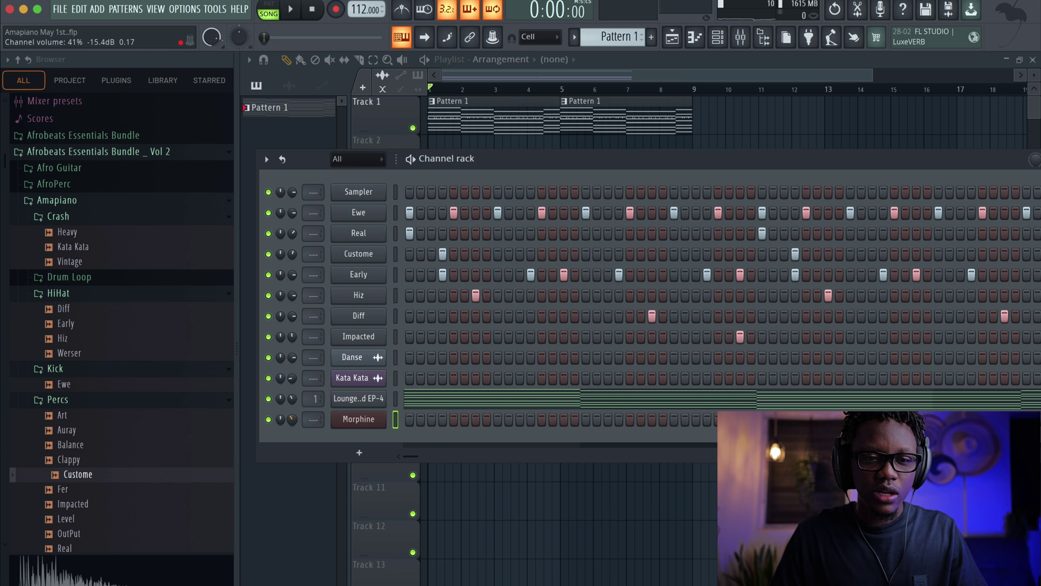
{"action": "key", "text": "space"}
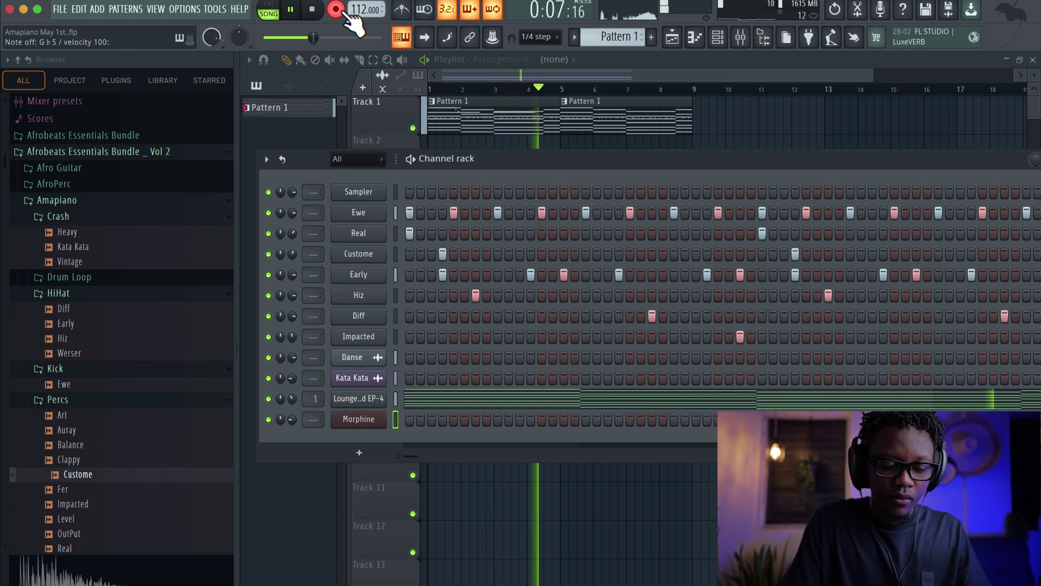
{"action": "key", "text": "space"}
{"action": "key", "text": "F7"}
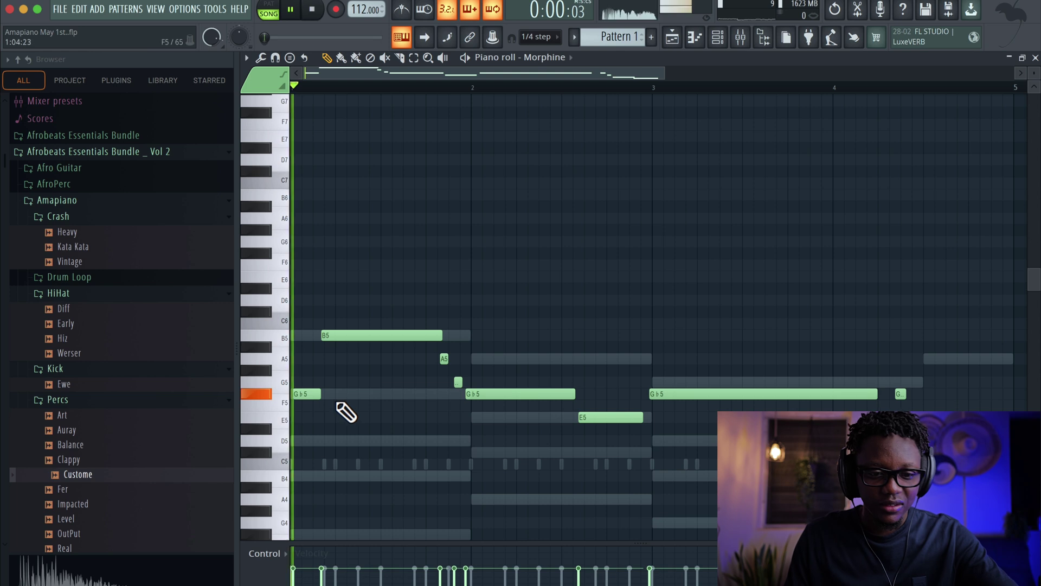
- Align the first G♭5 melody note with the start of bar 1 and extend the E5 in bar 2 to bar 3
{"action": "key", "text": "space"}
{"action": "key", "text": "space"}
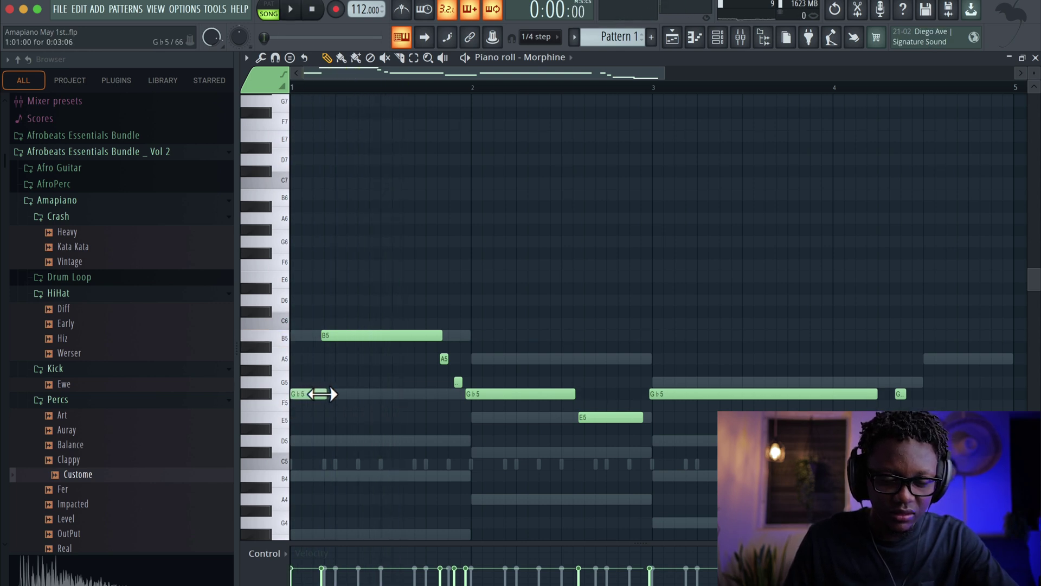
{"action": "key", "text": "space"}
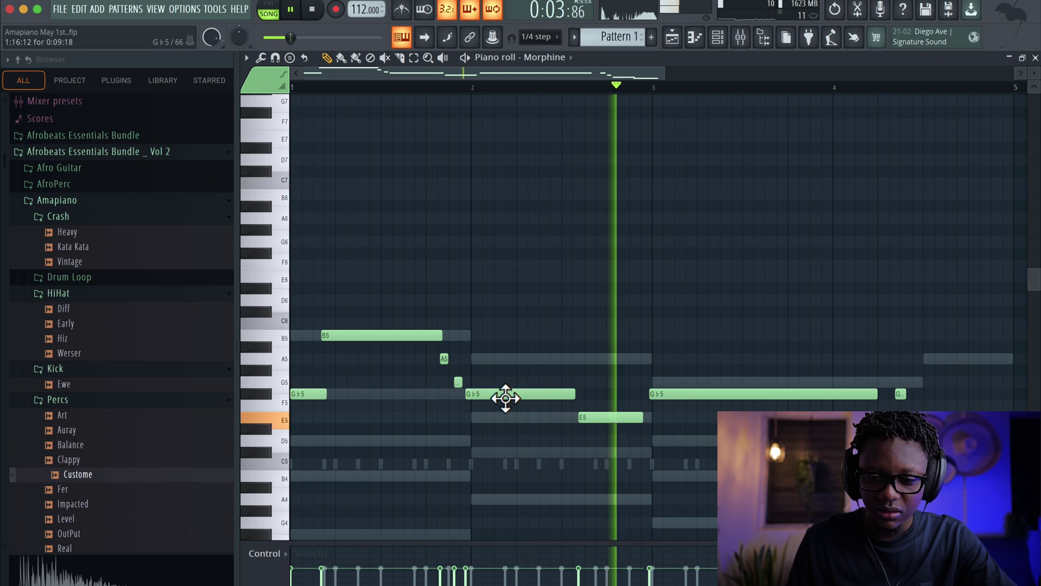
{"action": "left_click_drag", "start_coordinate": [644, 417], "coordinate": [651, 417]}
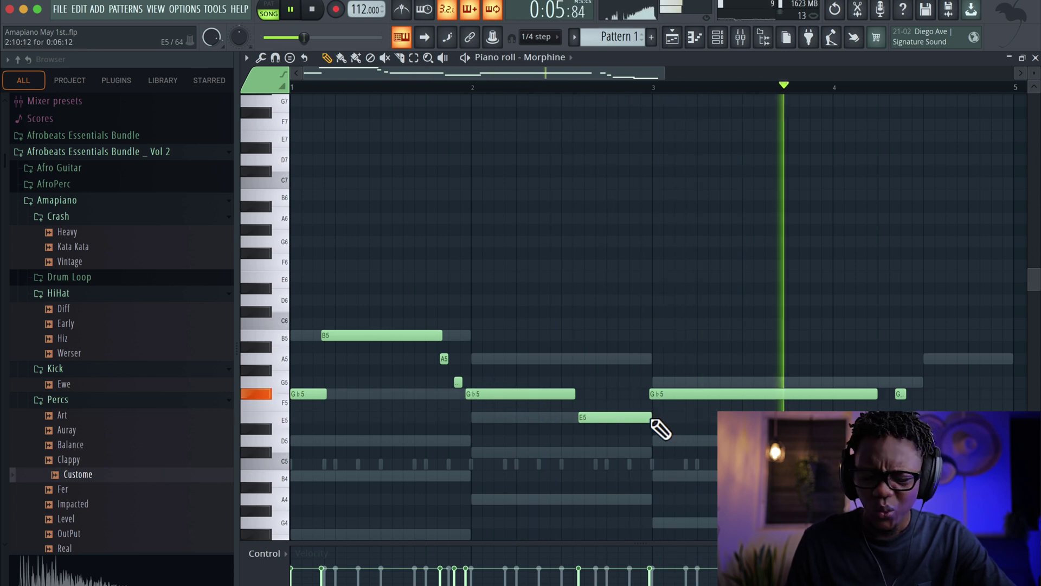
- Lengthen the long G♭5 melody note starting at bar 3 slightly toward the short G♭5 that follows it
{"action": "scroll", "coordinate": [714, 423], "scroll_direction": "up", "scroll_amount": 5}
{"action": "scroll", "coordinate": [713, 423], "scroll_direction": "down", "scroll_amount": 5}
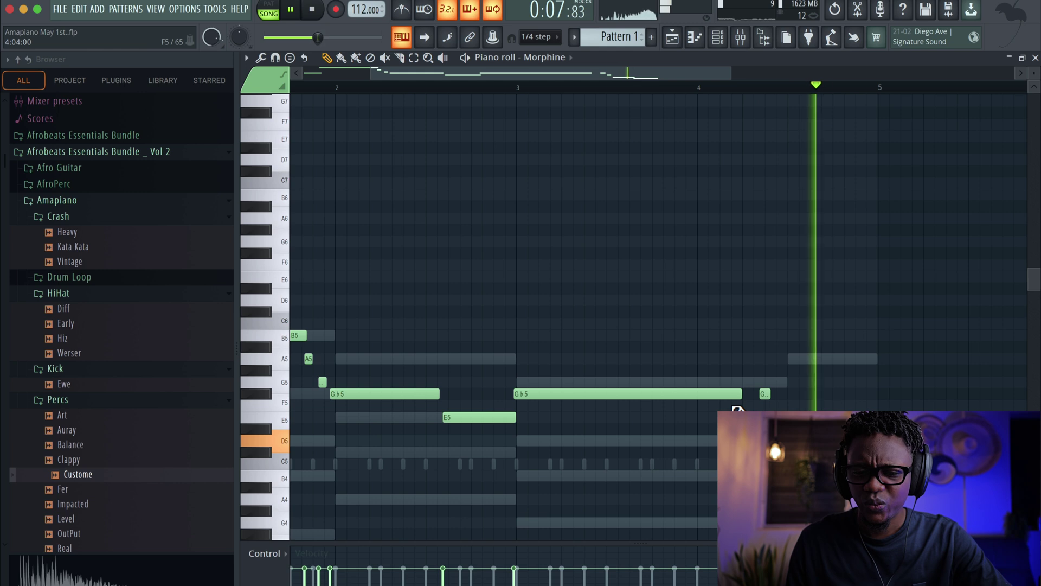
{"action": "left_click_drag", "start_coordinate": [743, 394], "coordinate": [747, 395]}
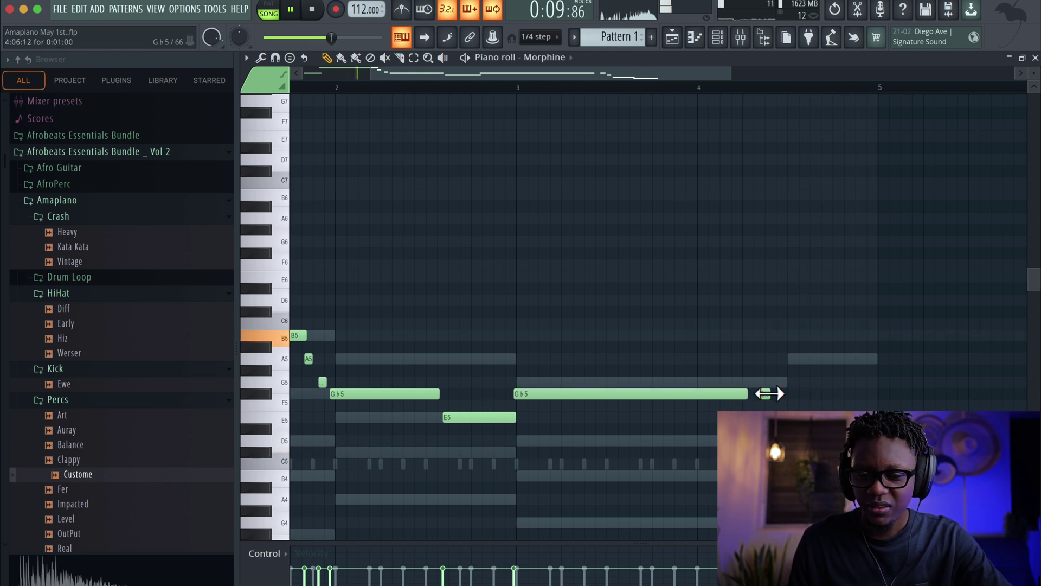
{"action": "scroll", "coordinate": [734, 385], "scroll_direction": "down", "scroll_amount": 2}
{"action": "scroll", "coordinate": [735, 385], "scroll_direction": "left", "scroll_amount": 2}
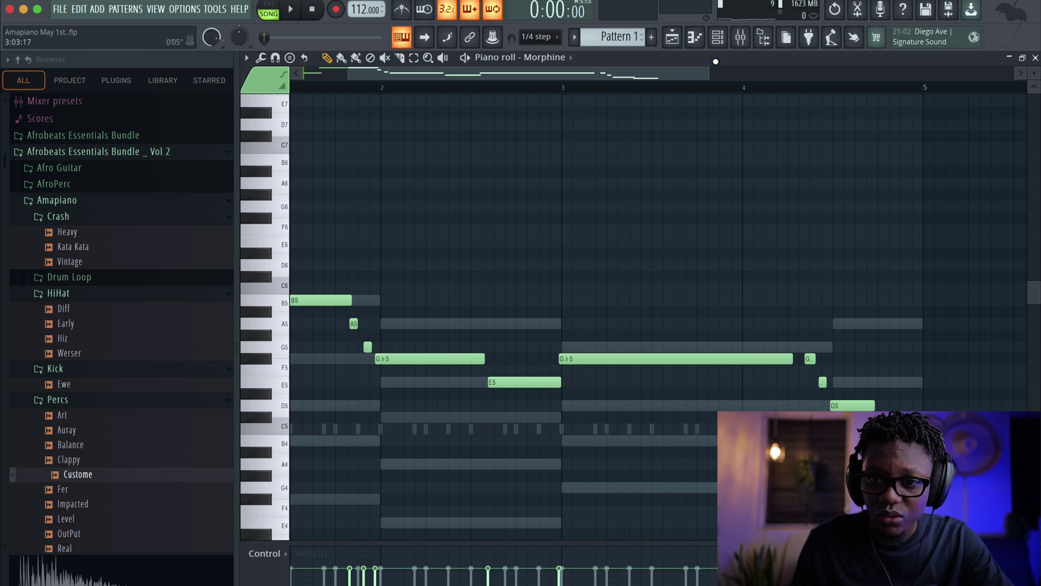
- Set the snapping to Cell for editing the short A5 and G5 melody notes before bar 2
{"action": "left_click_drag", "start_coordinate": [702, 75], "coordinate": [521, 74]}
{"action": "left_click", "coordinate": [537, 37]}
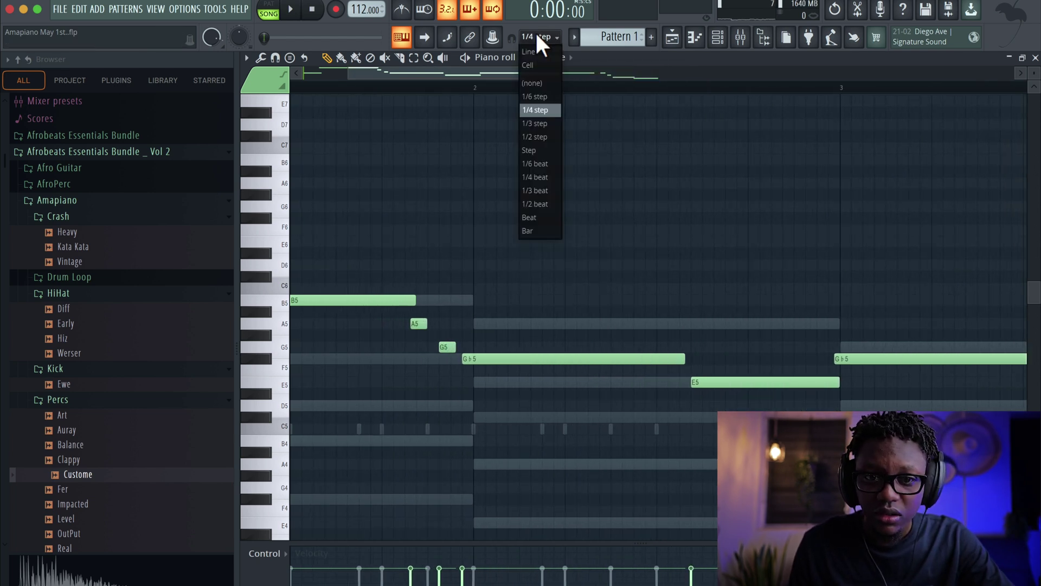
{"action": "left_click", "coordinate": [534, 66]}
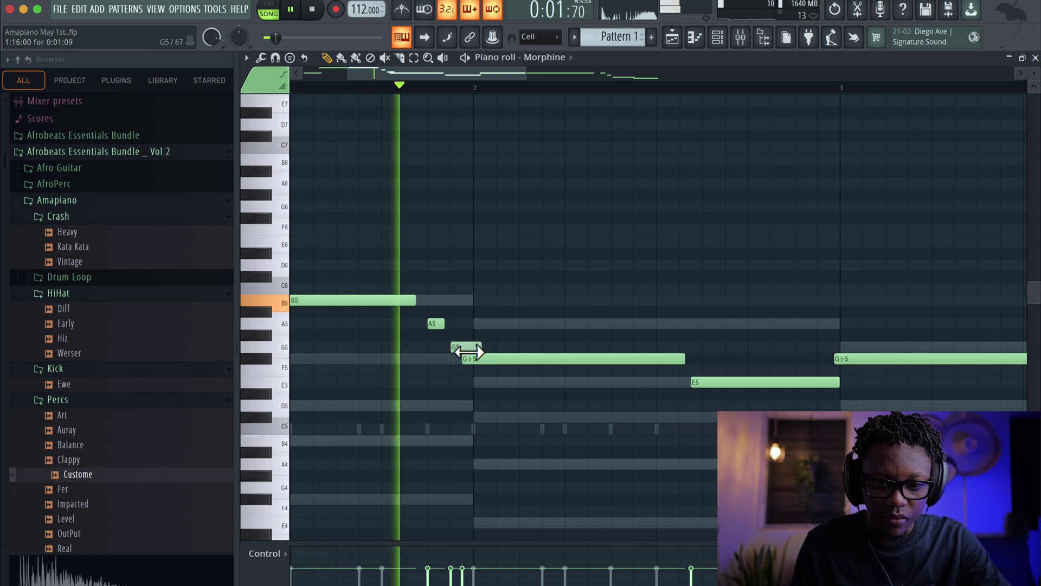
- Shorten the G5 melody note, shift the following G♭5 to just before bar 2, and extend the B5 to the A5
{"action": "key", "text": "space"}
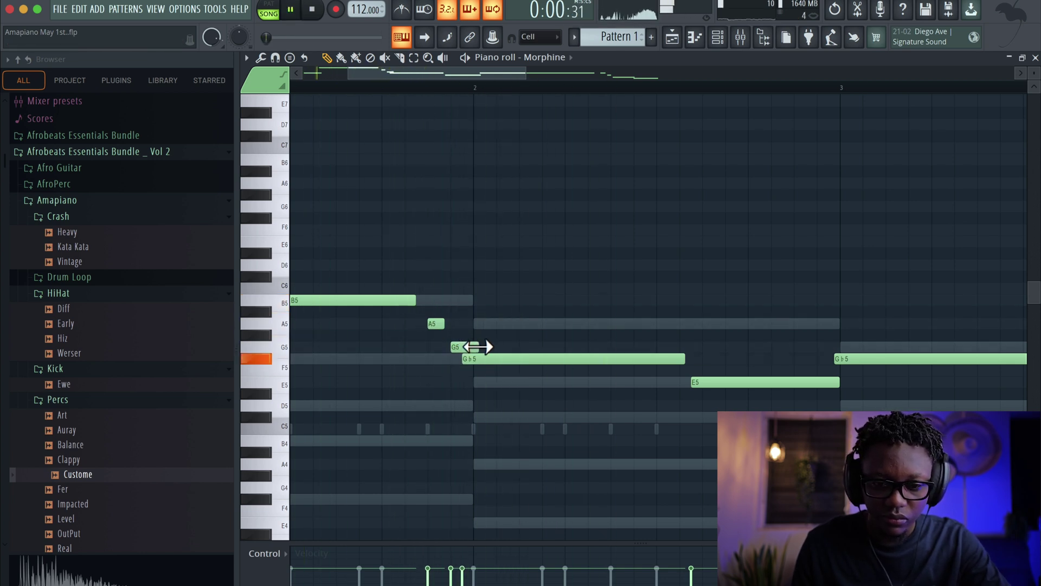
{"action": "left_click_drag", "start_coordinate": [467, 351], "coordinate": [472, 353]}
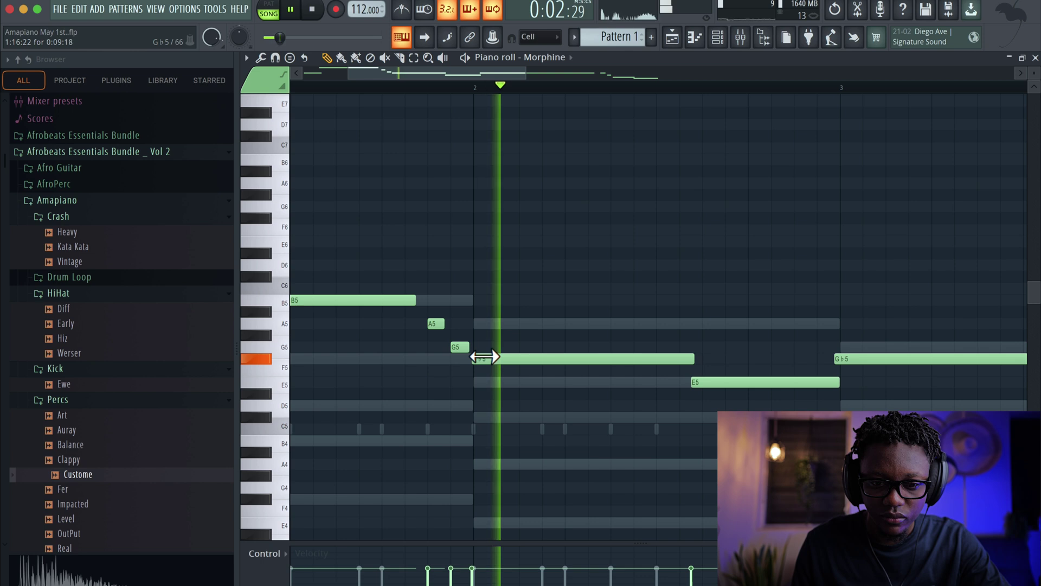
{"action": "left_click_drag", "start_coordinate": [416, 300], "coordinate": [426, 299]}
- Nudge the short G♭5, E5 and D5 after bar 4 slightly later and extend the long G♭5 toward them
{"action": "scroll", "coordinate": [562, 384], "scroll_direction": "right", "scroll_amount": 10}
{"action": "scroll", "coordinate": [562, 384], "scroll_direction": "down", "scroll_amount": 3}
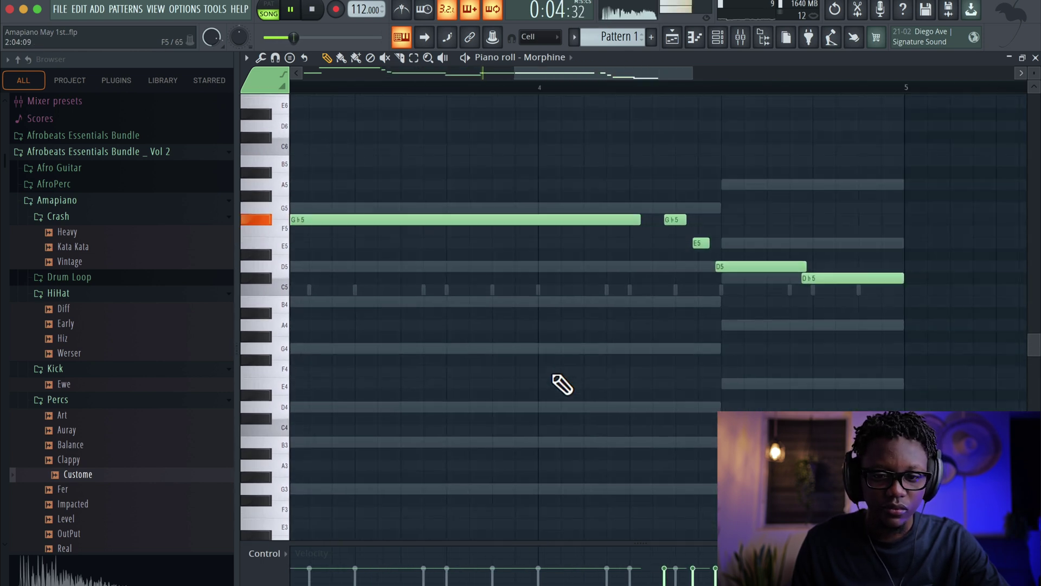
{"action": "right_click", "coordinate": [657, 218]}
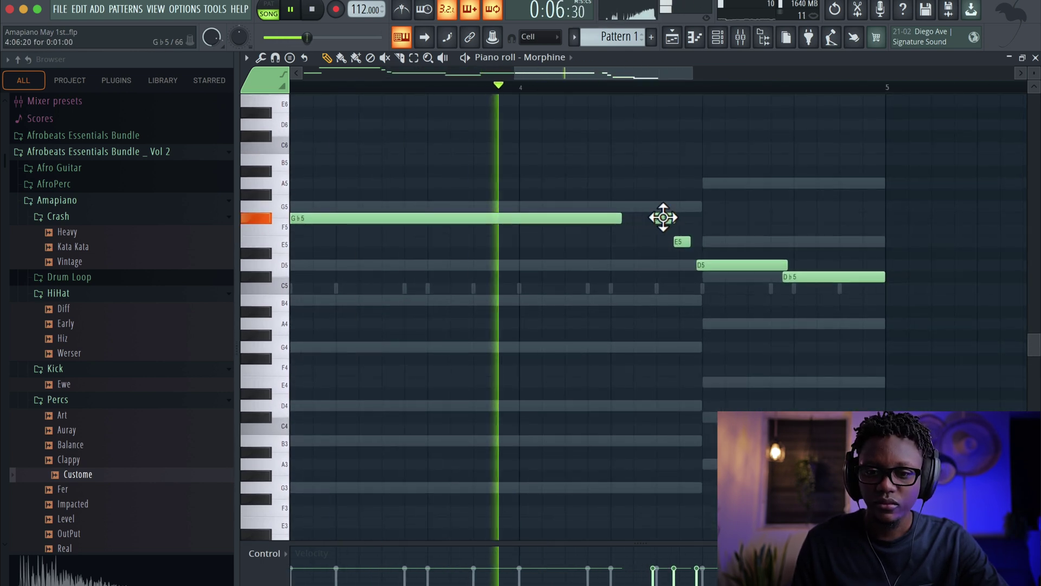
{"action": "left_click", "coordinate": [664, 217]}
{"action": "left_click_drag", "start_coordinate": [683, 240], "coordinate": [690, 239]}
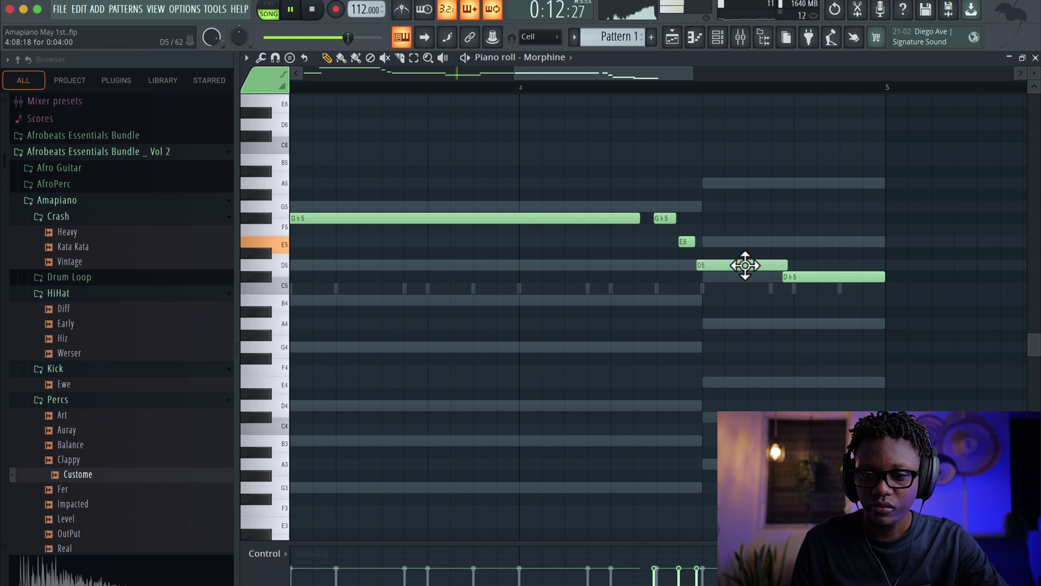
{"action": "scroll", "coordinate": [1015, 67], "scroll_direction": "up", "scroll_amount": 2}
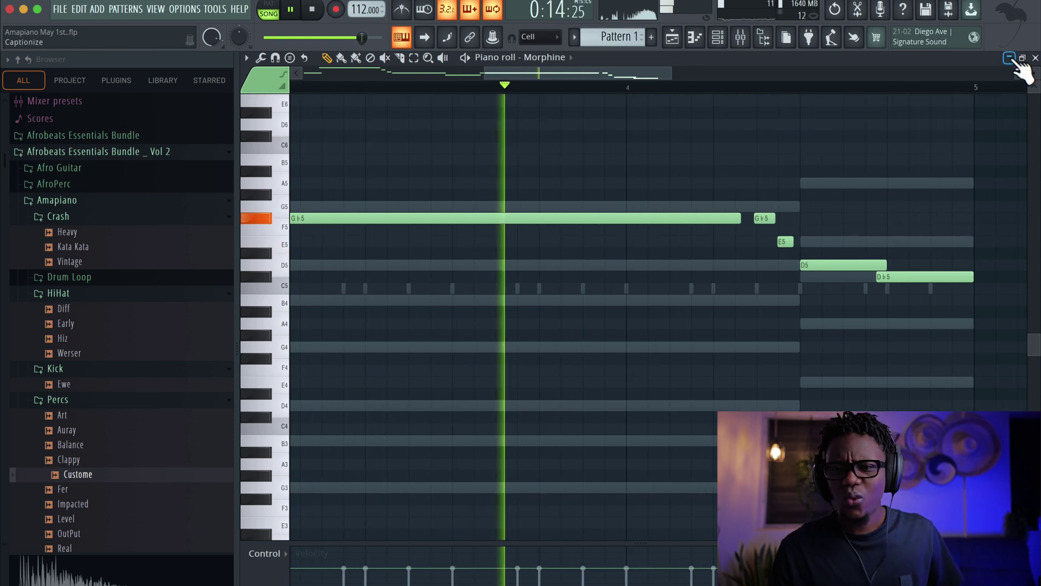
{"action": "left_click", "coordinate": [1035, 57]}
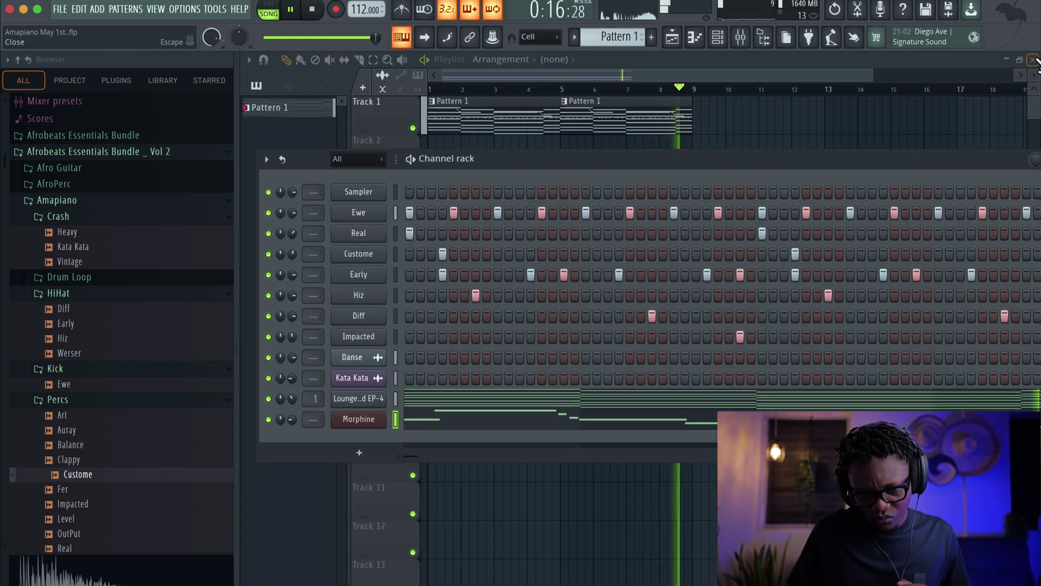
- Lower the Lounge Lizard EP-4 channel volume to 41% while the beat plays
{"action": "key", "text": "XF86AudioRaiseVolume"}
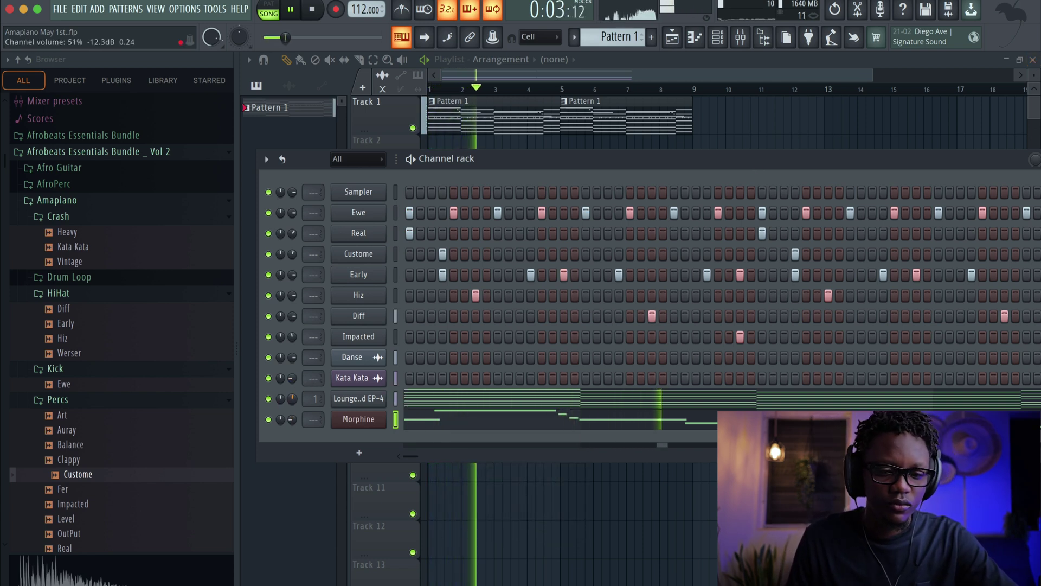
{"action": "left_click_drag", "start_coordinate": [287, 377], "coordinate": [286, 383]}
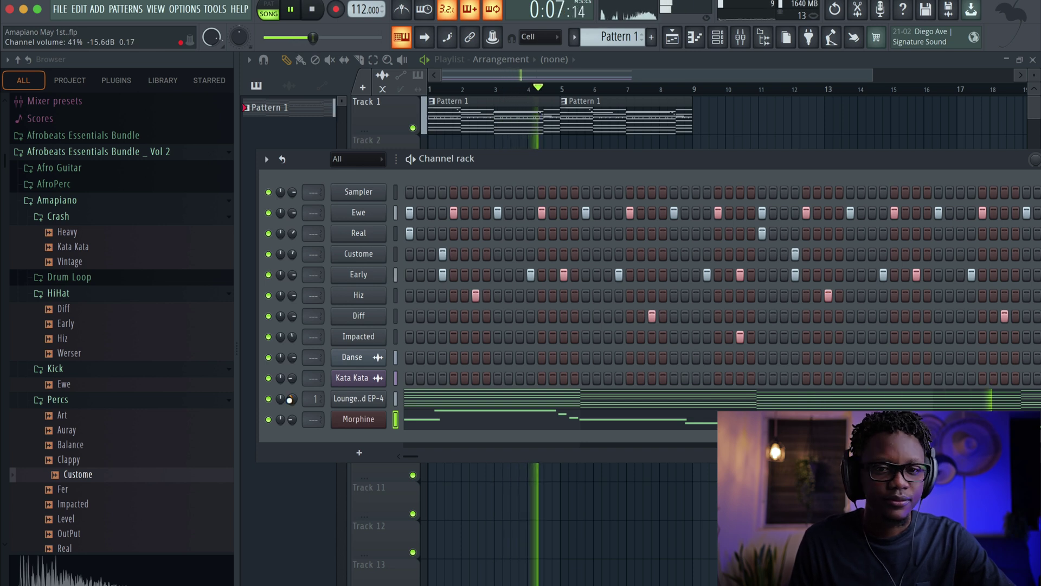
{"action": "key", "text": "space"}
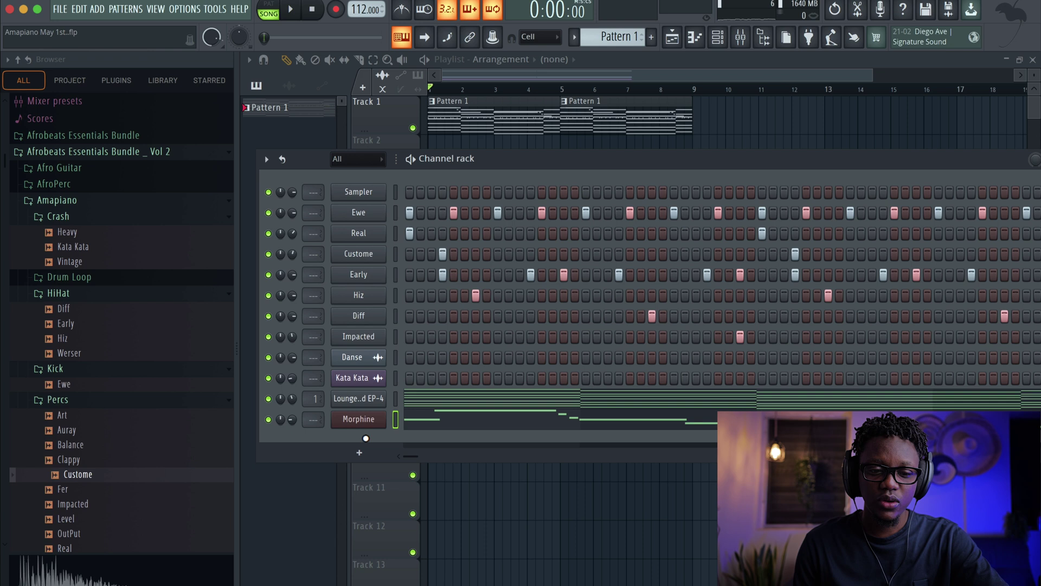
- Add a second Morphine channel and load its Amapiano preset Bass _ Smoothy
{"action": "left_click", "coordinate": [361, 450]}
{"action": "mouse_move", "coordinate": [387, 109]}
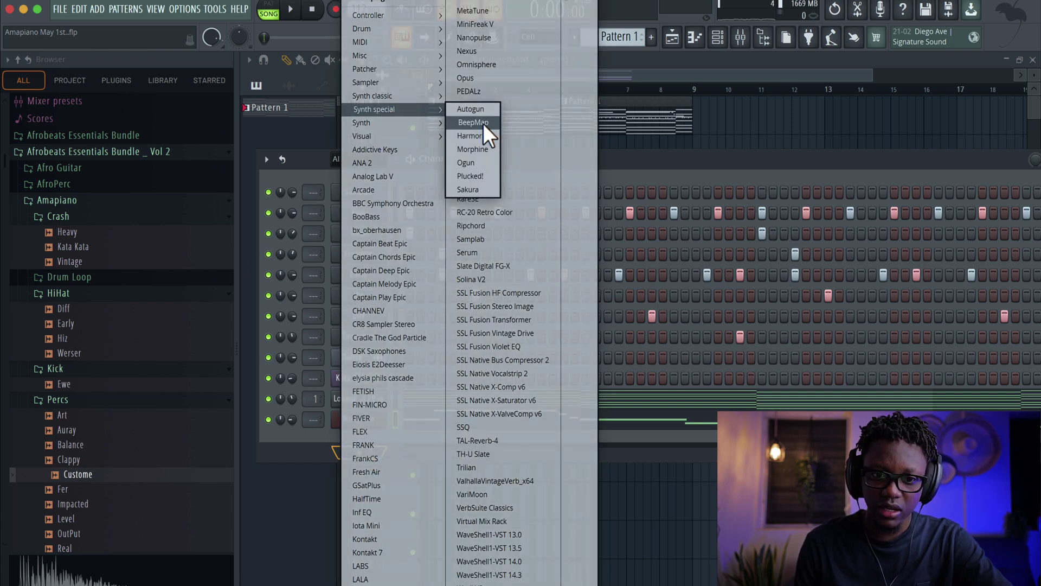
{"action": "left_click", "coordinate": [474, 149]}
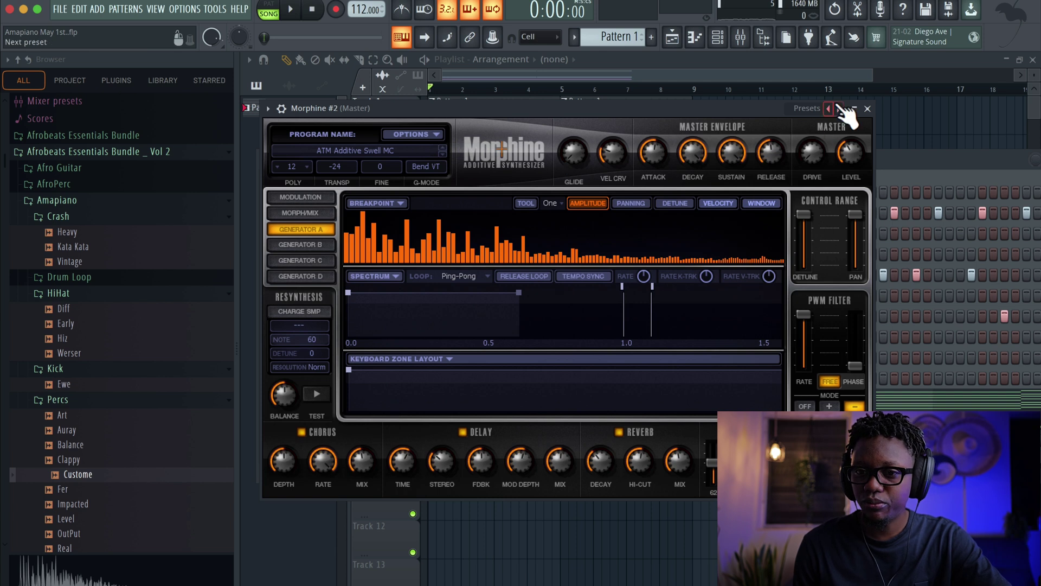
{"action": "left_click", "coordinate": [840, 106]}
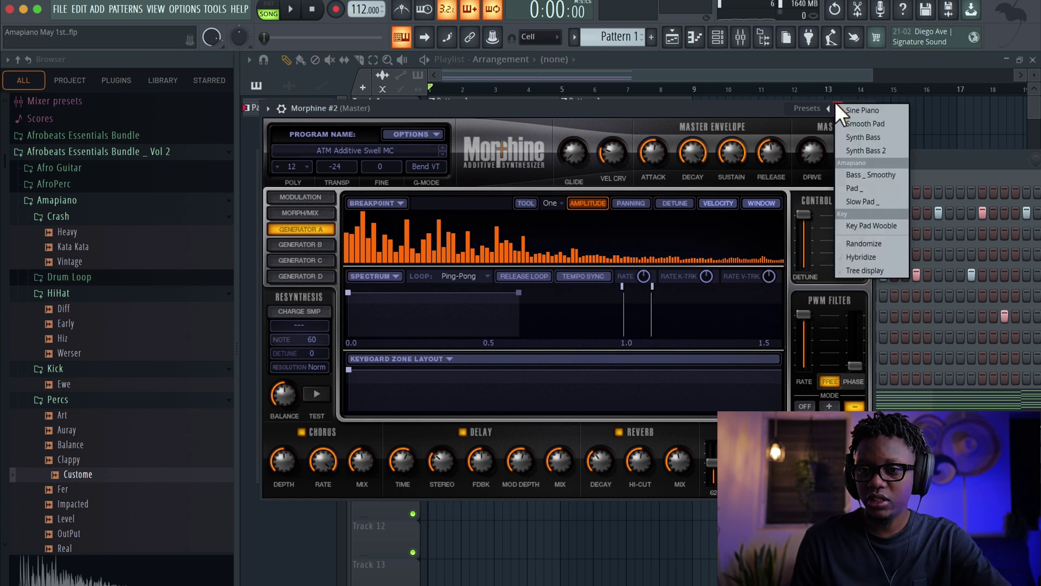
{"action": "left_click", "coordinate": [875, 176]}
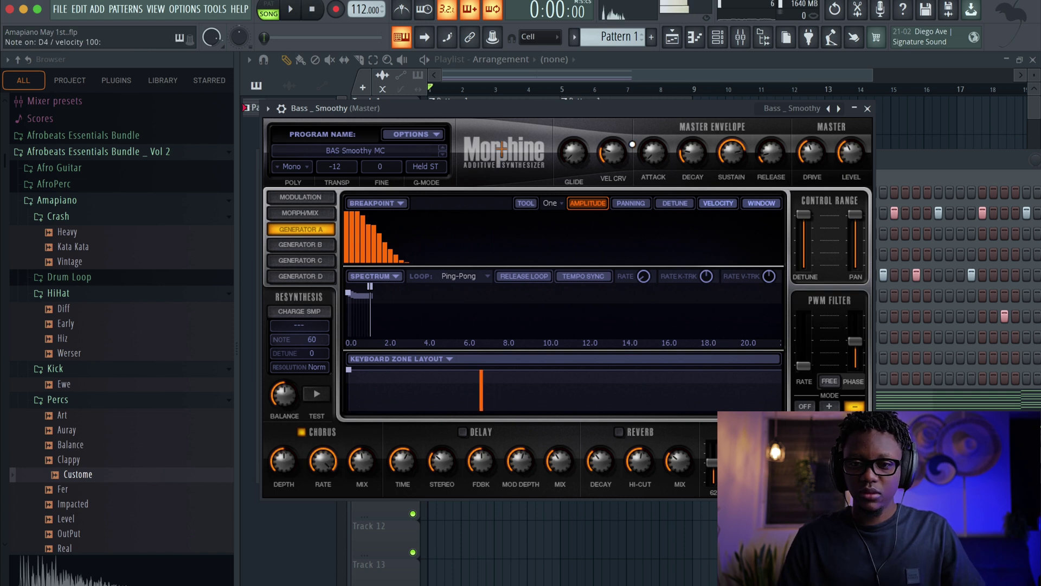
{"action": "left_click", "coordinate": [867, 108]}
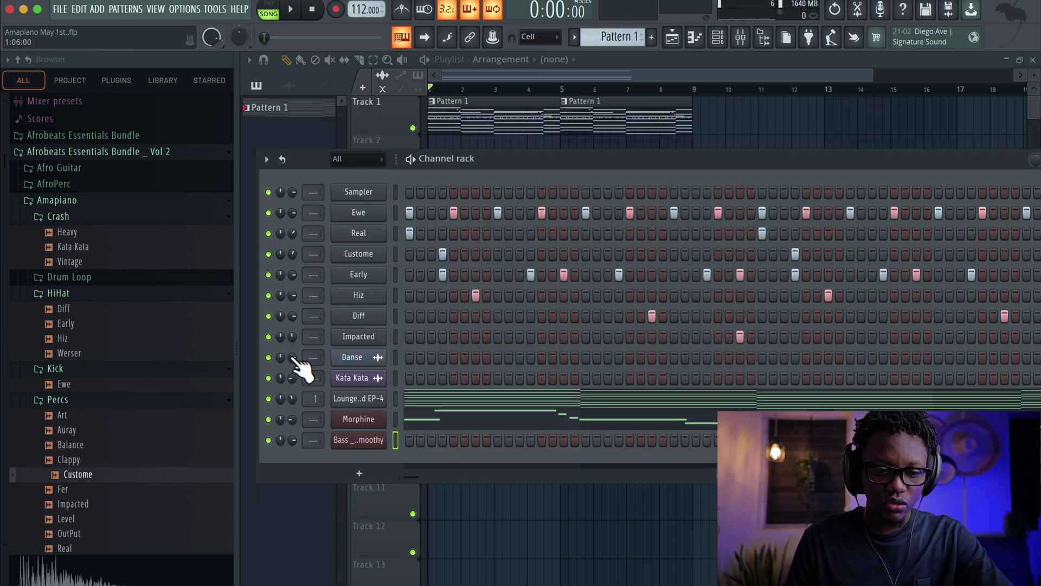
- Examine the Lounge Lizard EP-4 chord notes across all four bars in the piano roll and listen to the song
{"action": "left_click", "coordinate": [428, 401]}
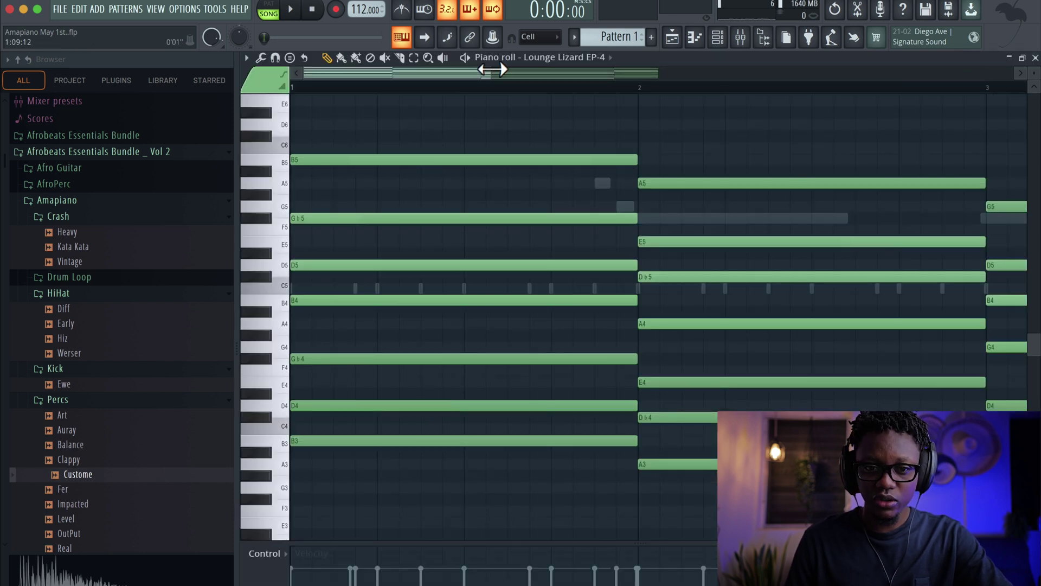
{"action": "left_click_drag", "start_coordinate": [492, 69], "coordinate": [642, 73]}
{"action": "key", "text": "F7"}
{"action": "key", "text": "space"}
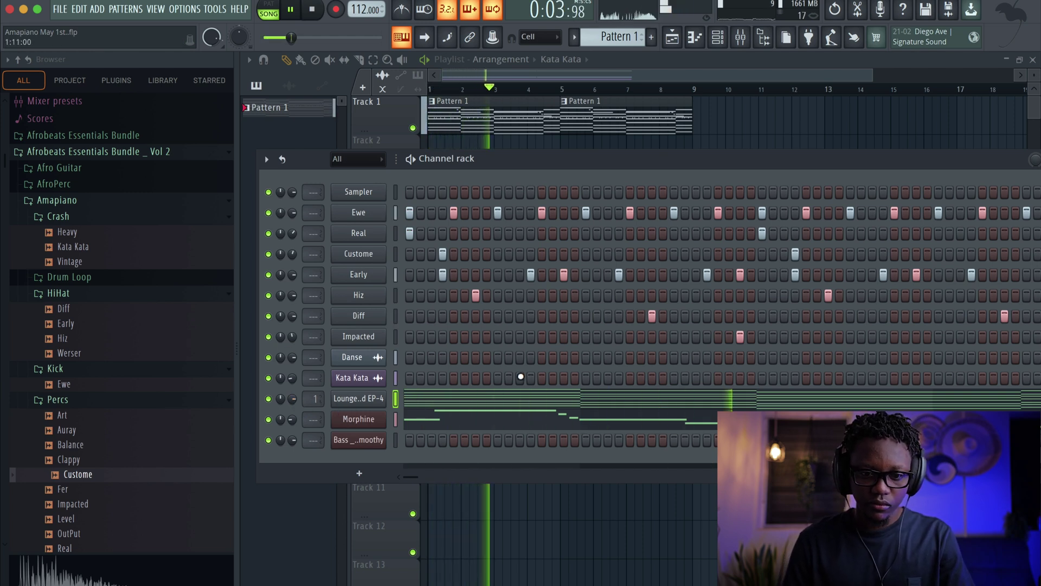
{"action": "left_click", "coordinate": [518, 400]}
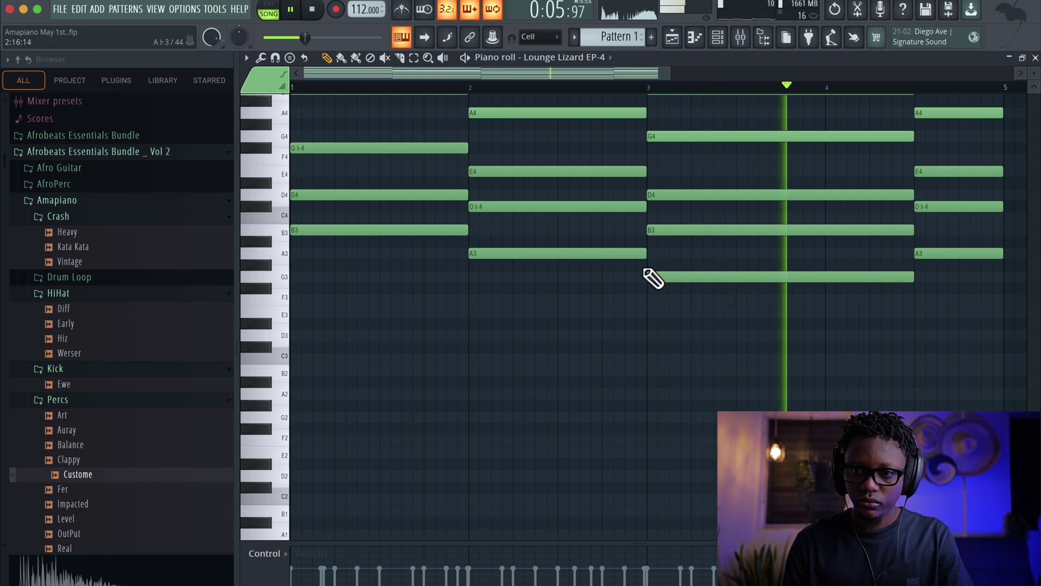
{"action": "key", "text": "F7"}
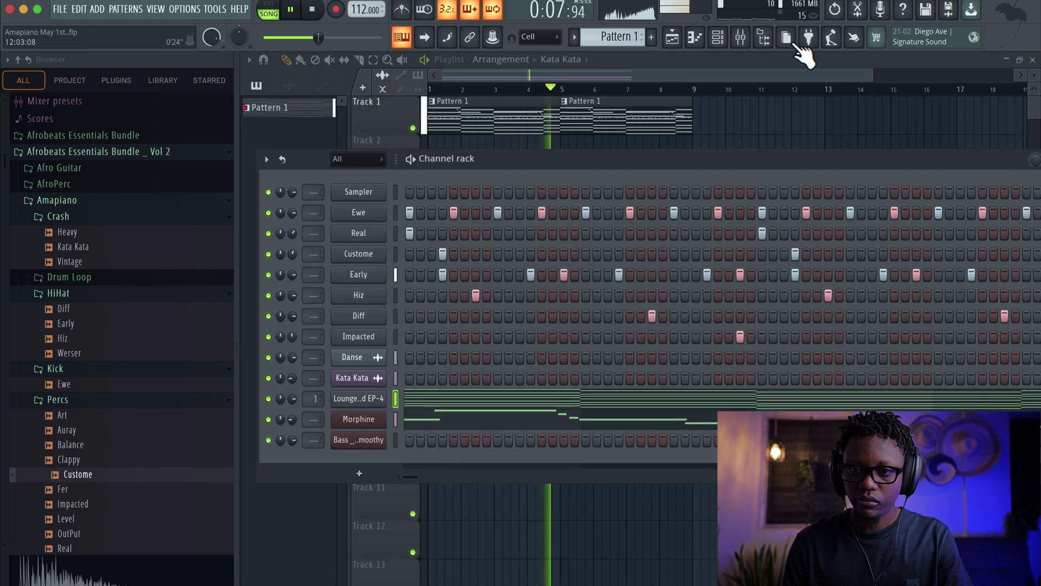
- Adjust low-shelf band 1 of the Lounge Lizard EP-4 track's Fruity parametric EQ 2 to -11.2 dB at 148 Hz
{"action": "left_click", "coordinate": [741, 36]}
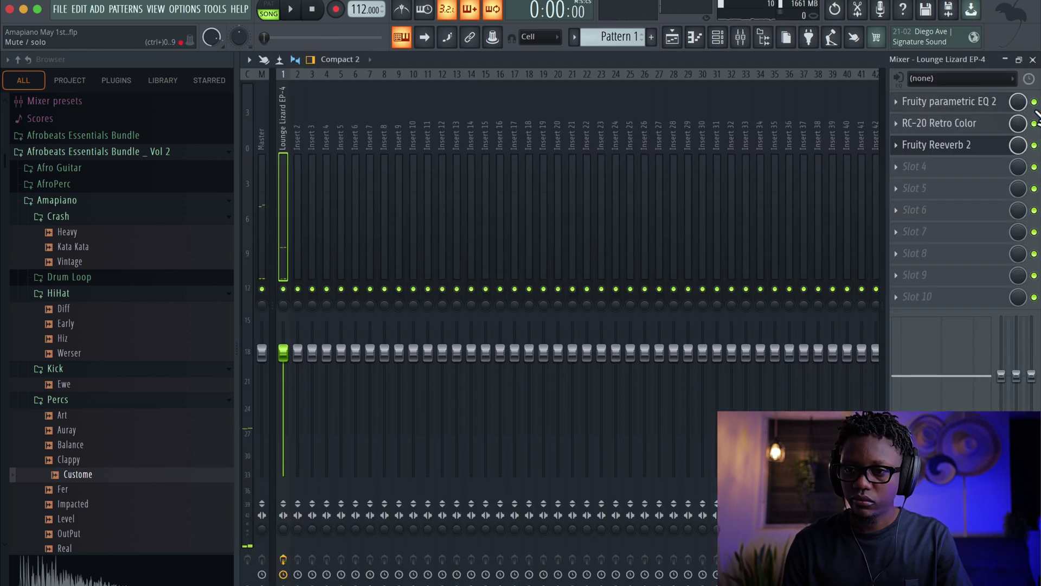
{"action": "key", "text": "space"}
{"action": "left_click", "coordinate": [1009, 102]}
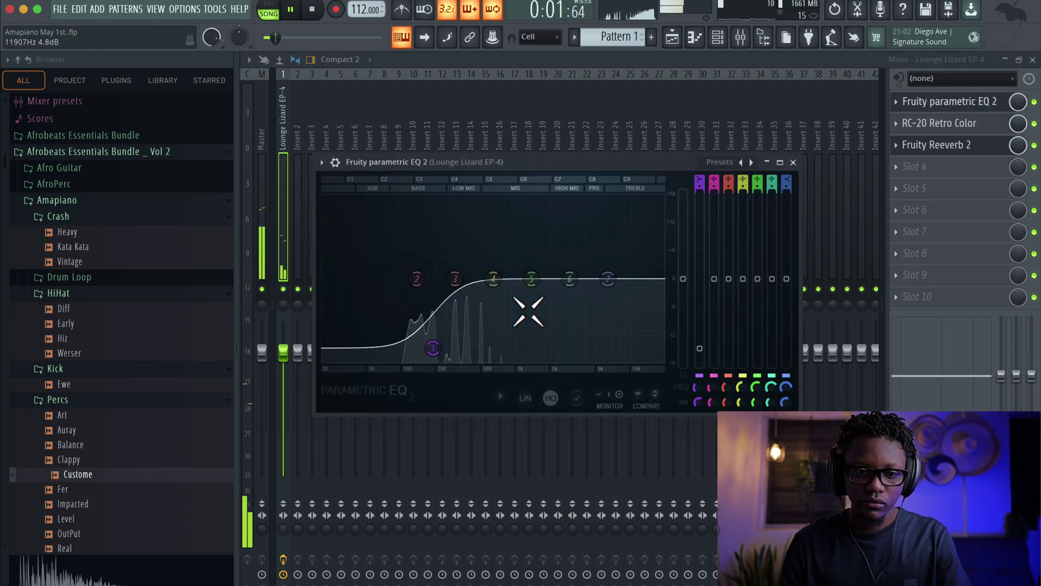
{"action": "left_click_drag", "start_coordinate": [436, 347], "coordinate": [424, 333]}
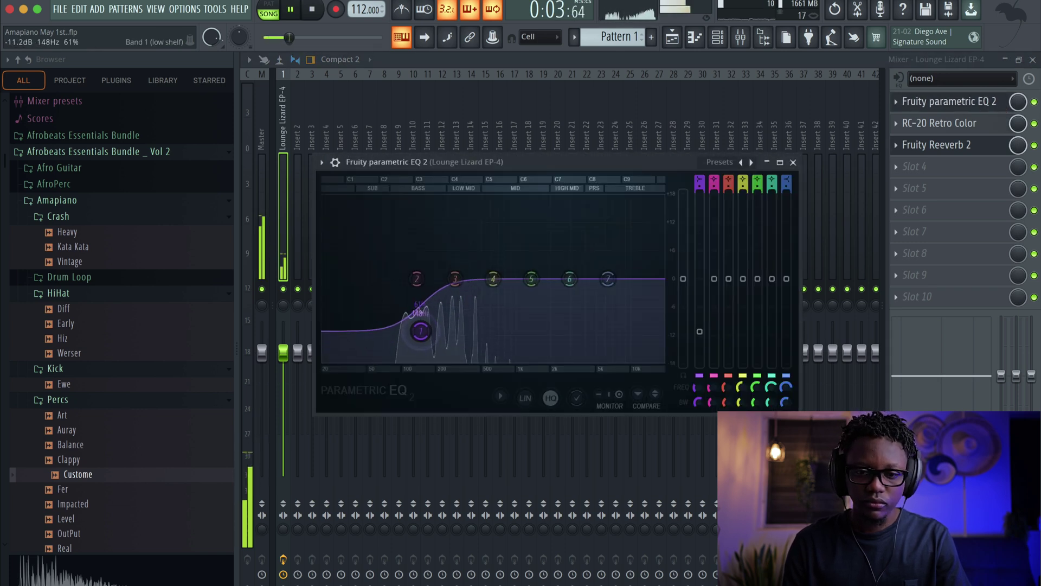
{"action": "left_click", "coordinate": [793, 162]}
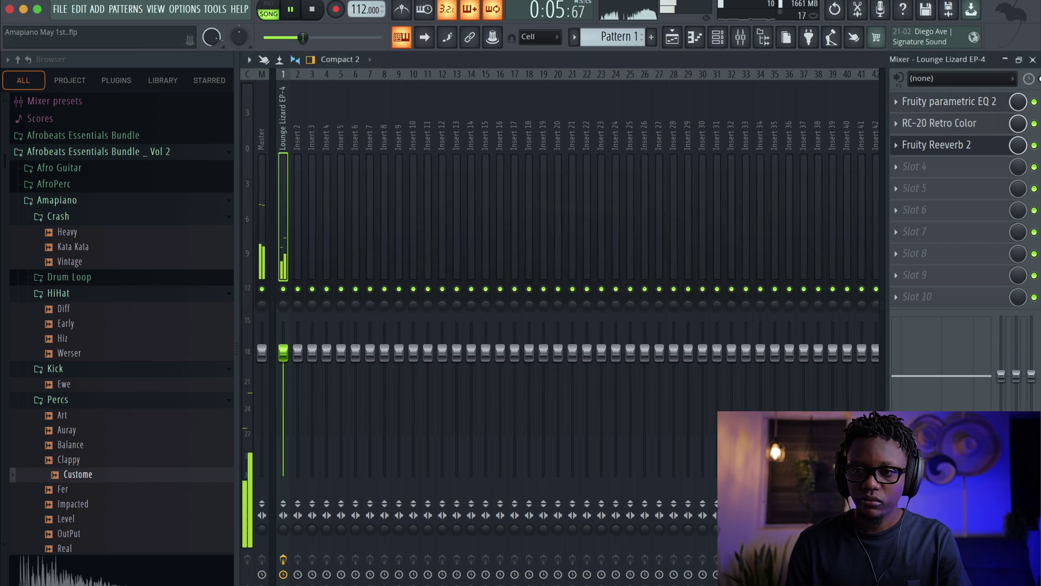
{"action": "left_click", "coordinate": [1033, 60]}
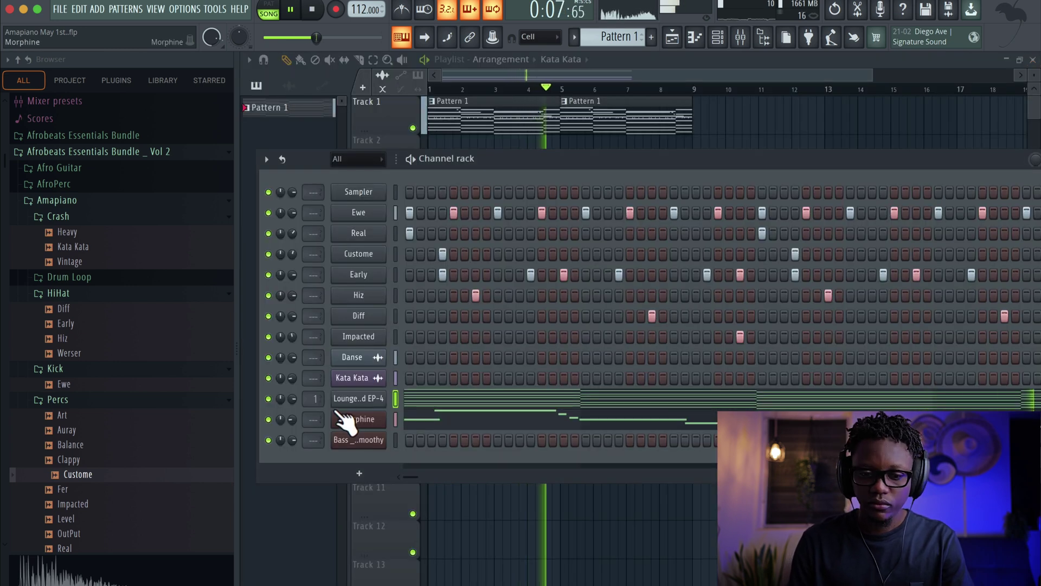
{"action": "key", "text": "space"}
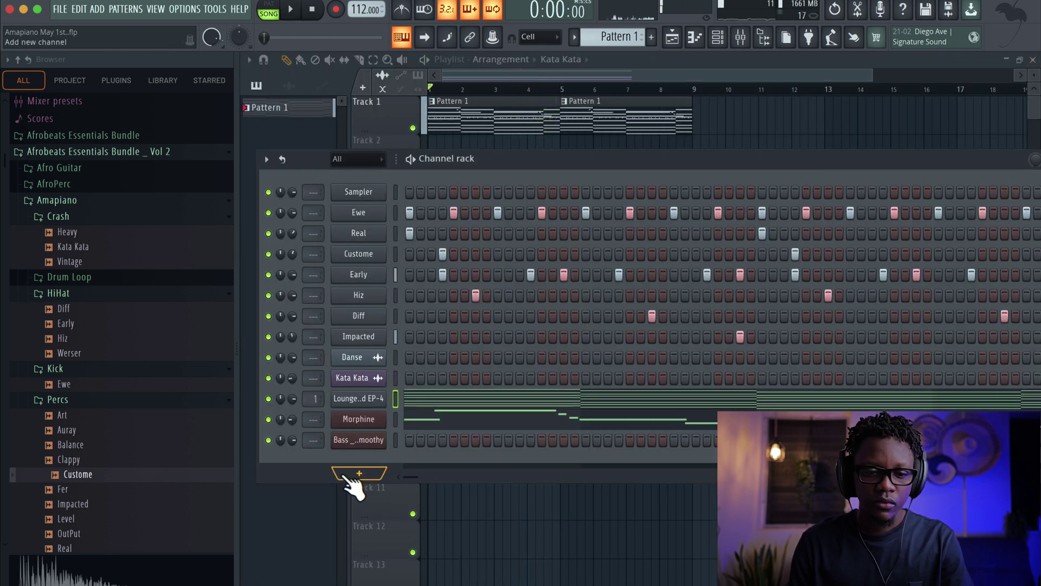
- Draw an eight-step B2 note at the start of bar 1 in the Bass _ Smoothy piano roll and listen to it
{"action": "right_click", "coordinate": [374, 441]}
{"action": "left_click", "coordinate": [401, 436]}
{"action": "scroll", "coordinate": [480, 305], "scroll_direction": "up", "scroll_amount": 3}
{"action": "scroll", "coordinate": [295, 352], "scroll_direction": "down", "scroll_amount": 1}
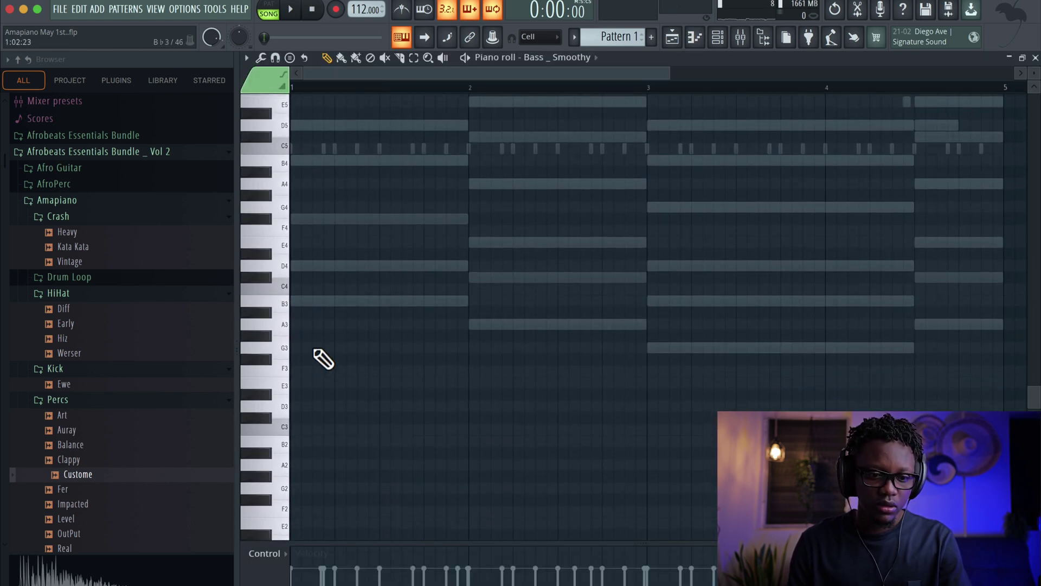
{"action": "left_click_drag", "start_coordinate": [312, 441], "coordinate": [379, 442]}
{"action": "key", "text": "space"}
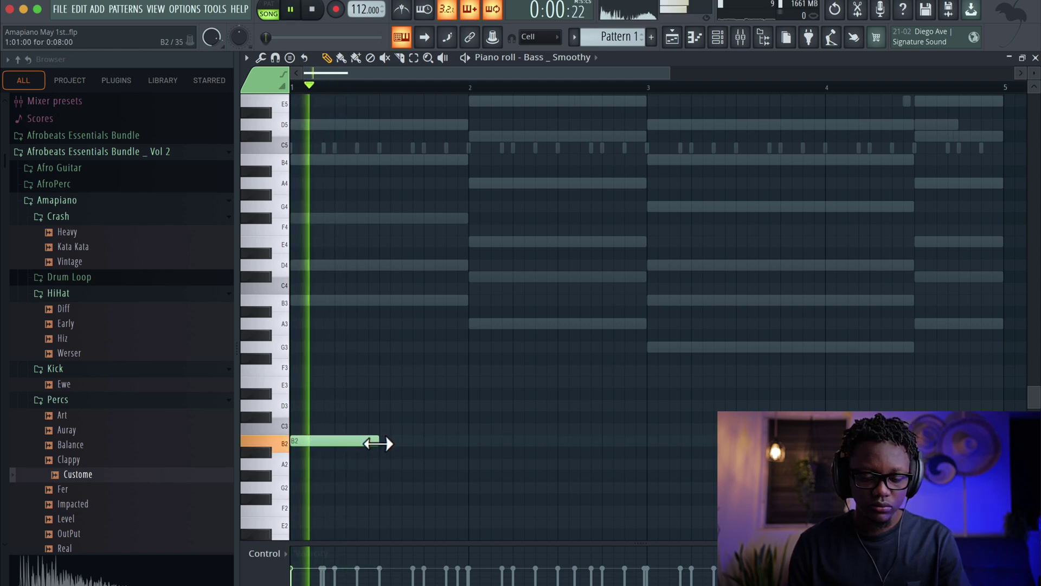
{"action": "key", "text": "space"}
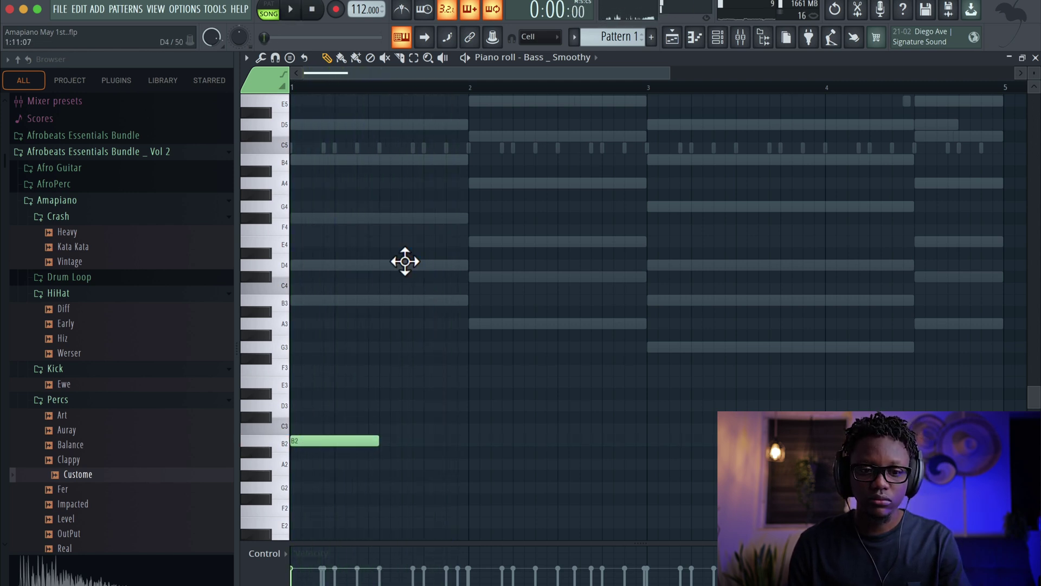
- Add two B3 bass notes in the second half of bar 1, the first one step and the second three steps long
{"action": "left_click_drag", "start_coordinate": [426, 263], "coordinate": [426, 299]}
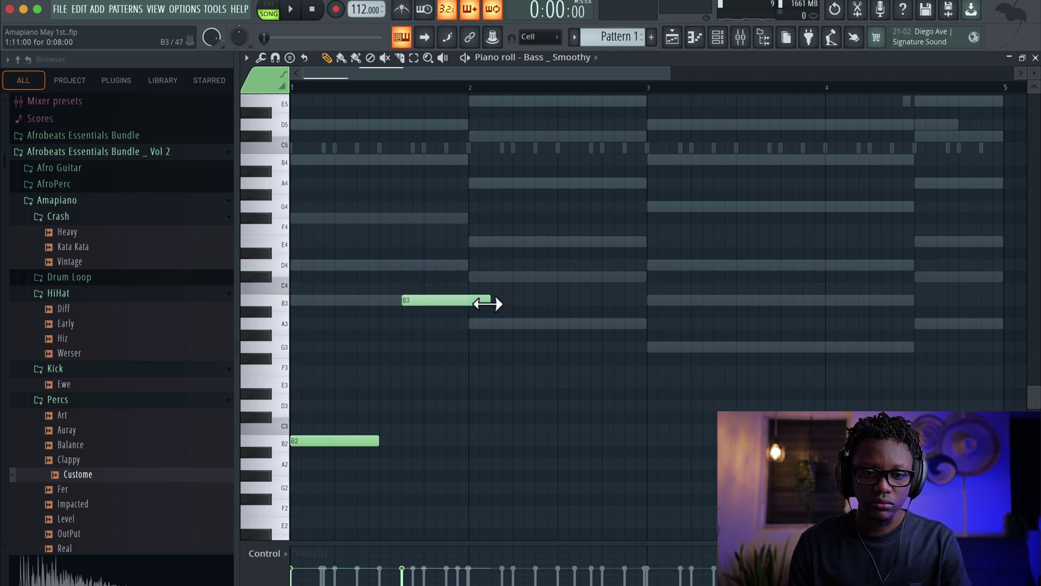
{"action": "key", "text": "space"}
{"action": "left_click", "coordinate": [449, 302]}
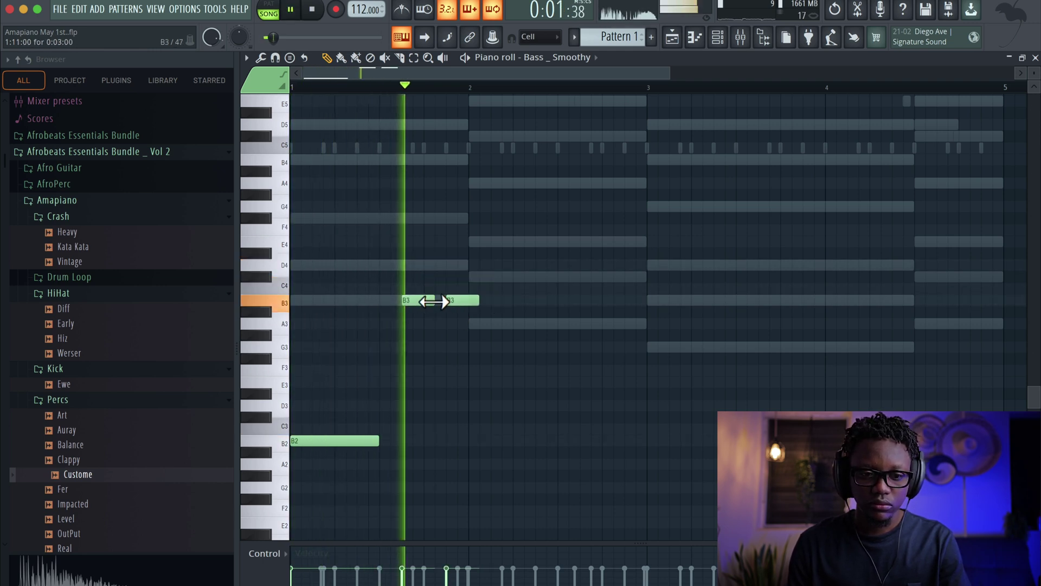
{"action": "left_click_drag", "start_coordinate": [432, 302], "coordinate": [412, 300]}
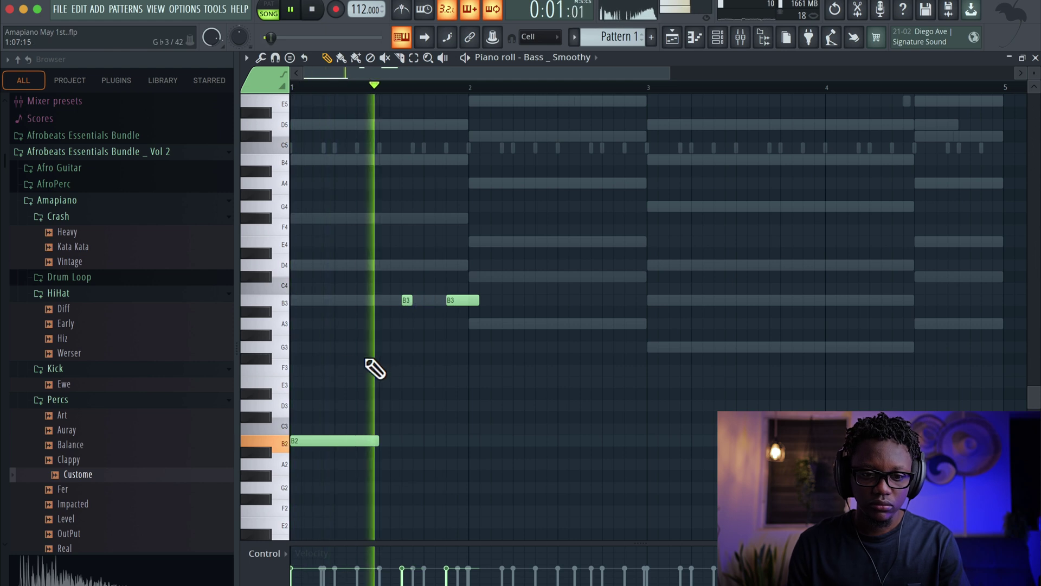
- Transpose all the bass notes up one octave and listen to the result
{"action": "key", "text": "space"}
{"action": "key", "text": "ctrl+Up"}
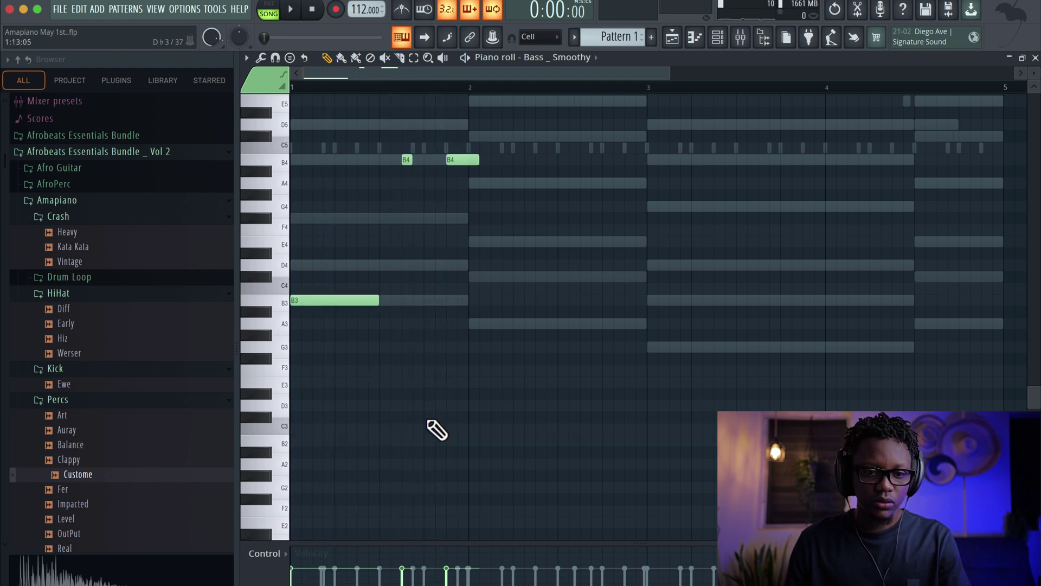
{"action": "key", "text": "space"}
{"action": "scroll", "coordinate": [464, 413], "scroll_direction": "up", "scroll_amount": 3}
{"action": "key", "text": "space"}
{"action": "left_click", "coordinate": [1035, 58]}
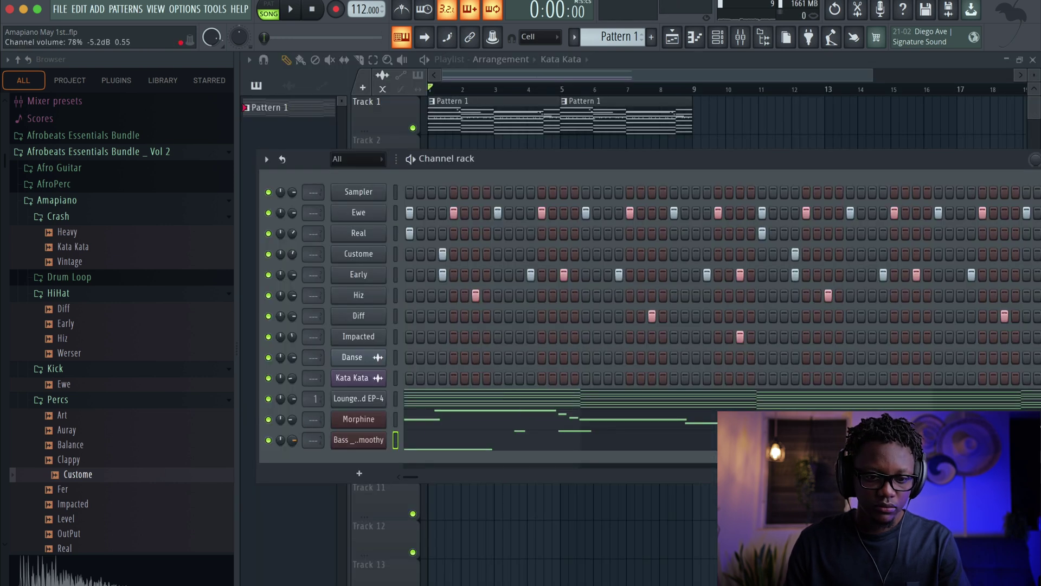
- Shorten the B3 bass note at the start of bar 1 to six steps during playback
{"action": "key", "text": "space"}
{"action": "left_click", "coordinate": [406, 441]}
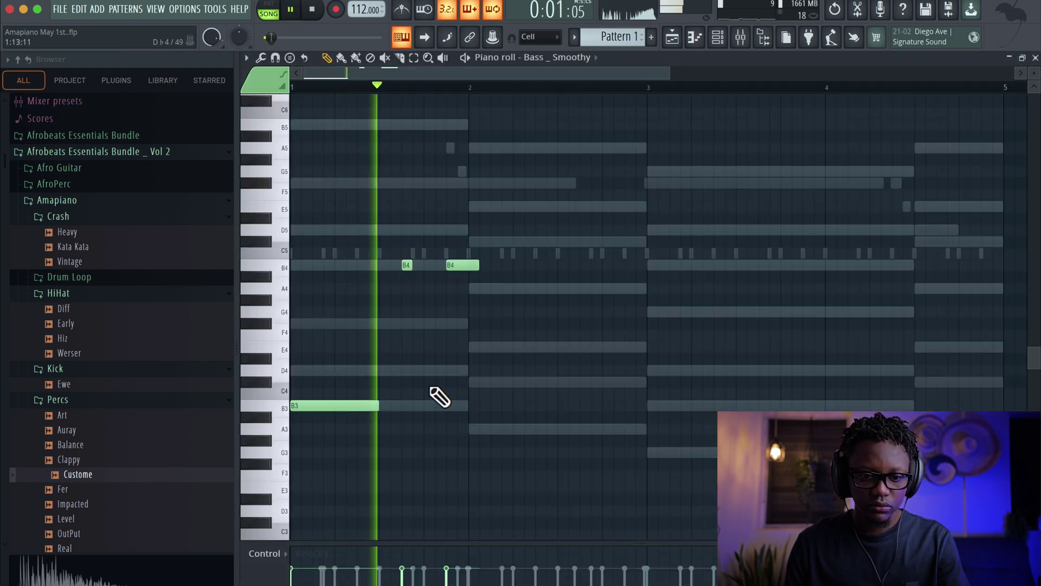
{"action": "left_click_drag", "start_coordinate": [369, 406], "coordinate": [357, 407]}
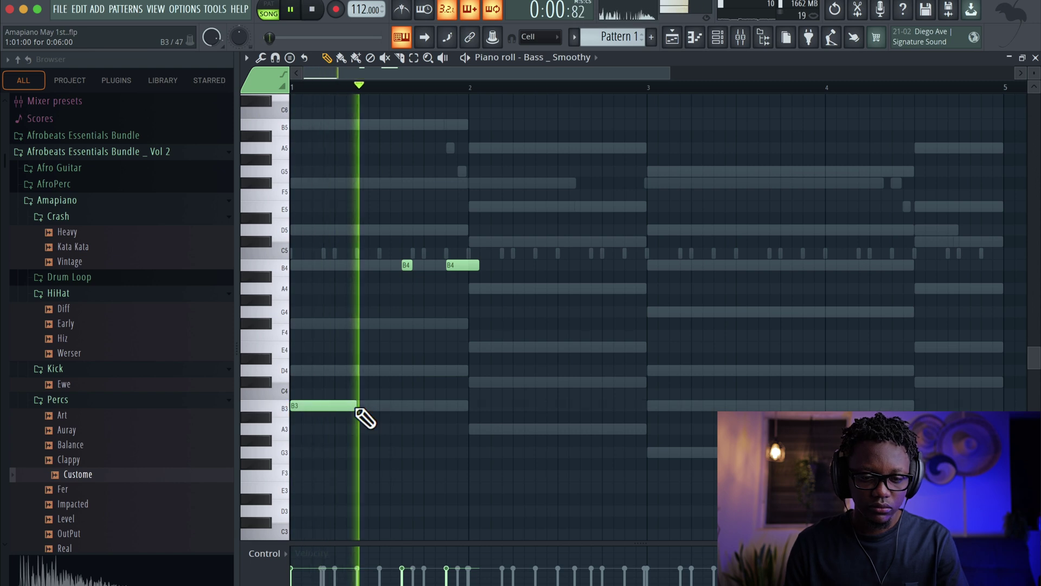
- Move the second B4 bass note in bar 1 one step earlier and lengthen the first B4 note to three steps
{"action": "key", "text": "space"}
{"action": "left_click_drag", "start_coordinate": [413, 264], "coordinate": [447, 264]}
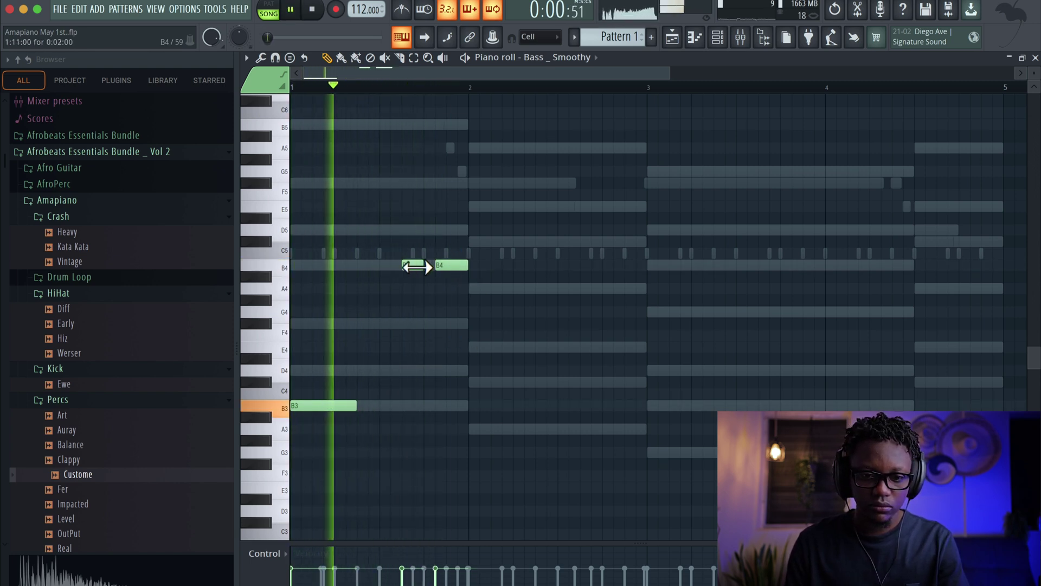
{"action": "key", "text": "space"}
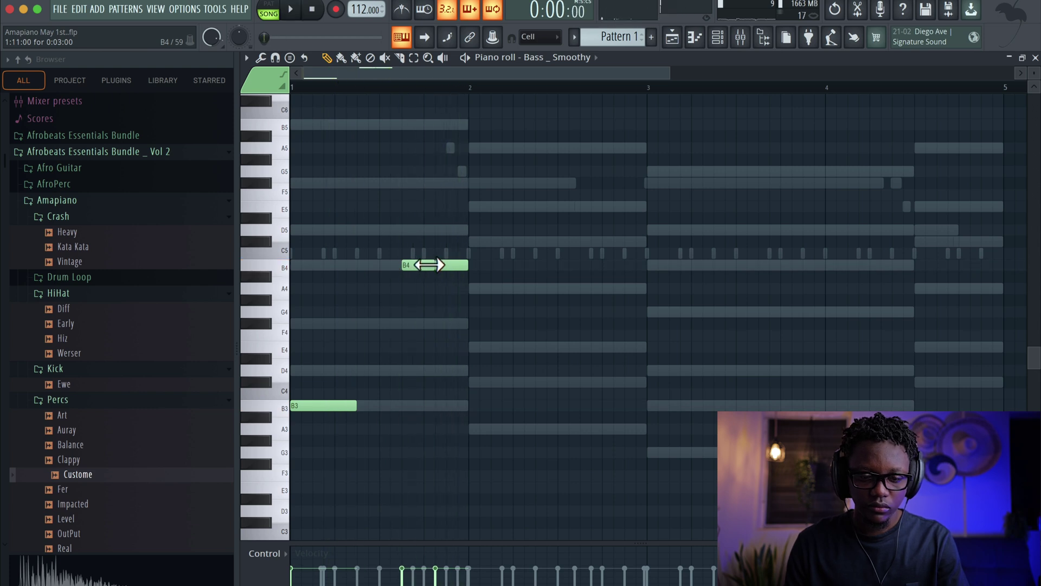
- Transpose all the bass notes down one octave and listen to the result
{"action": "key", "text": "ctrl+Down"}
{"action": "key", "text": "space"}
{"action": "scroll", "coordinate": [564, 372], "scroll_direction": "down", "scroll_amount": 3}
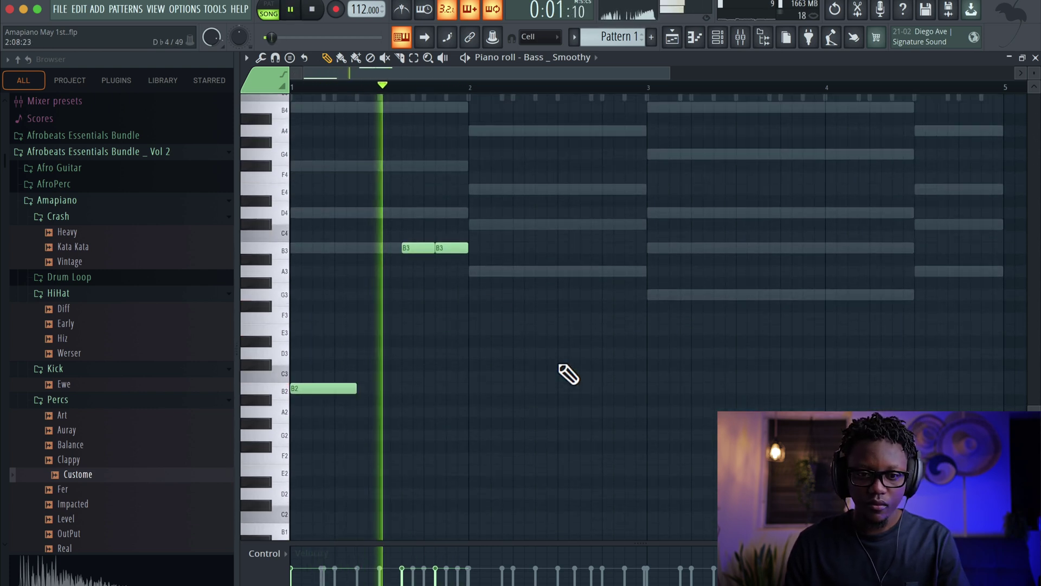
- Shorten the first B3 bass note in bar 1 to two steps and listen to the pattern
{"action": "key", "text": "space"}
{"action": "left_click_drag", "start_coordinate": [437, 255], "coordinate": [424, 250]}
{"action": "key", "text": "space"}
{"action": "key", "text": "space"}
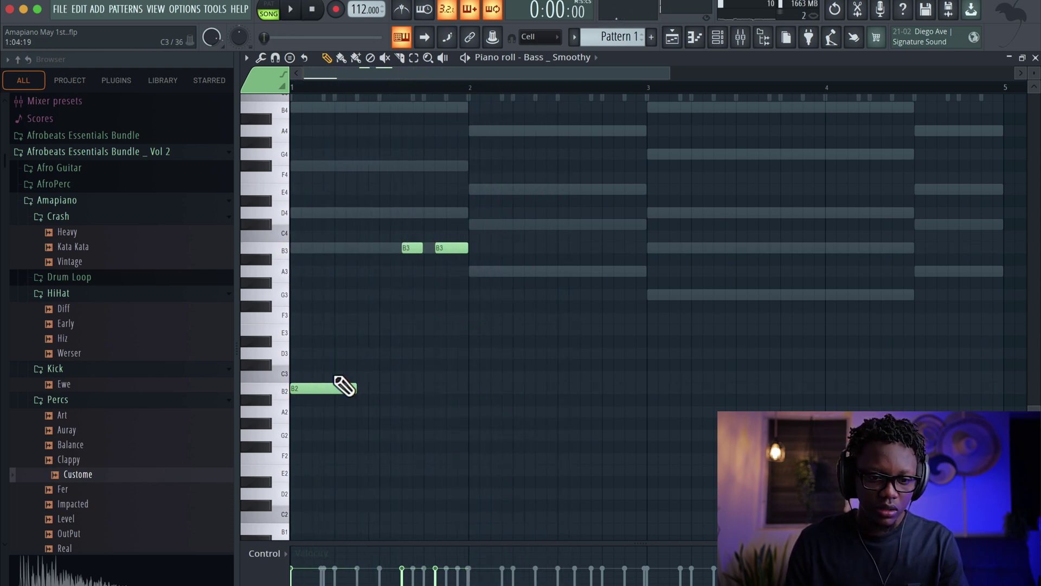
- Add six-step A2 and G2 bass notes at the starts of bars 2 and 3 and play the pattern
{"action": "left_click", "coordinate": [470, 272]}
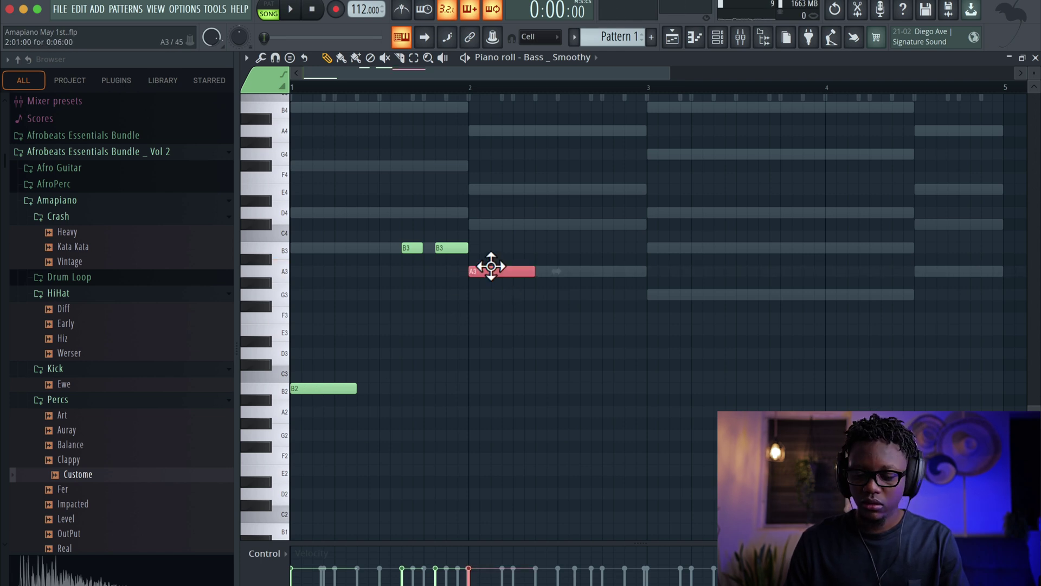
{"action": "left_click", "coordinate": [652, 296]}
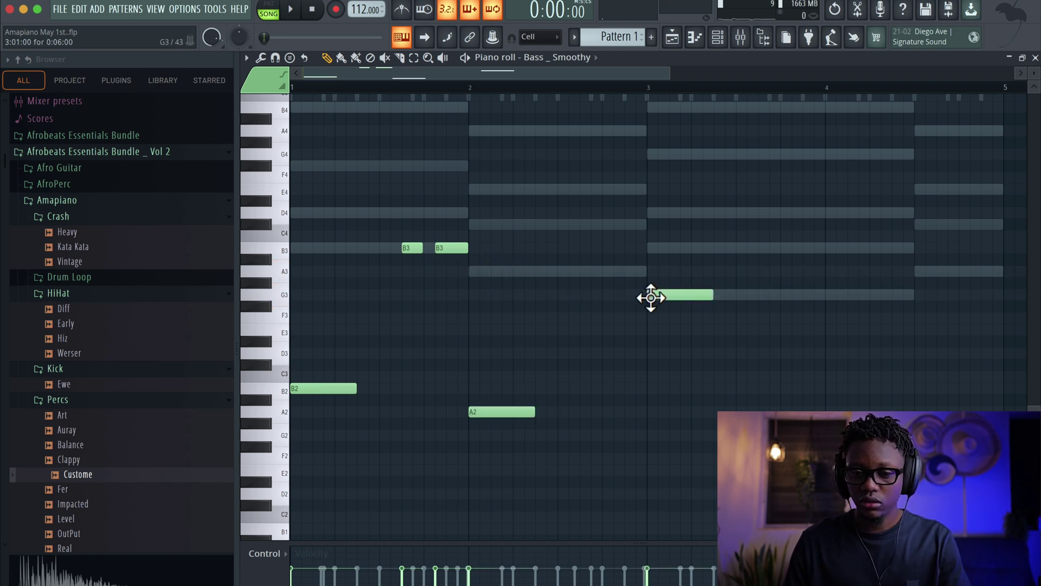
{"action": "key", "text": "ctrl+Down"}
{"action": "key", "text": "space"}
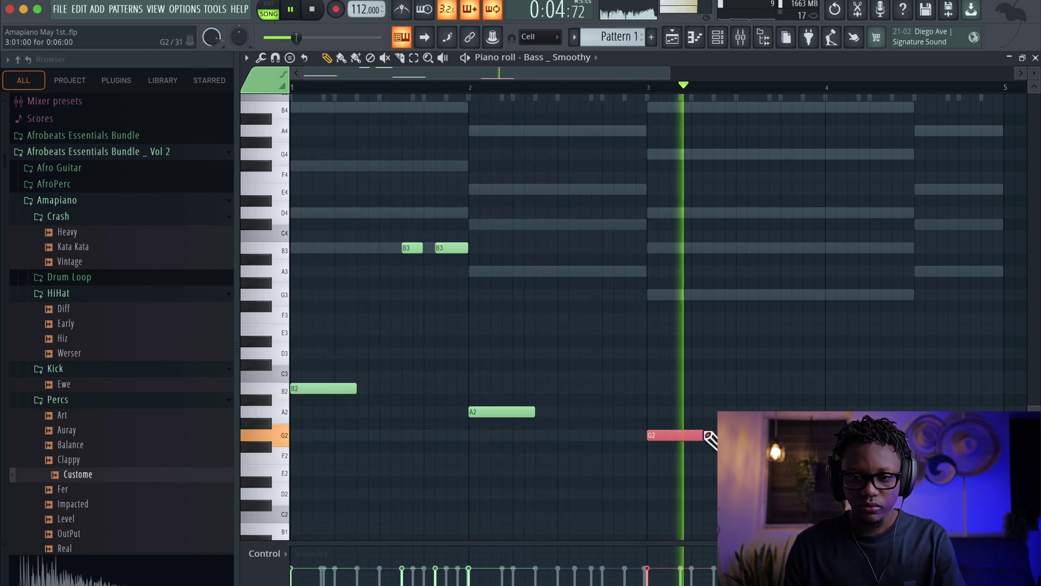
- Add a four-step G3 bass note at the end of bar 3 and A3 and G3 notes in bar 4's second half
{"action": "left_click", "coordinate": [786, 295]}
{"action": "left_click_drag", "start_coordinate": [847, 295], "coordinate": [827, 295]}
{"action": "key", "text": "space"}
{"action": "scroll", "coordinate": [871, 306], "scroll_direction": "down", "scroll_amount": 3}
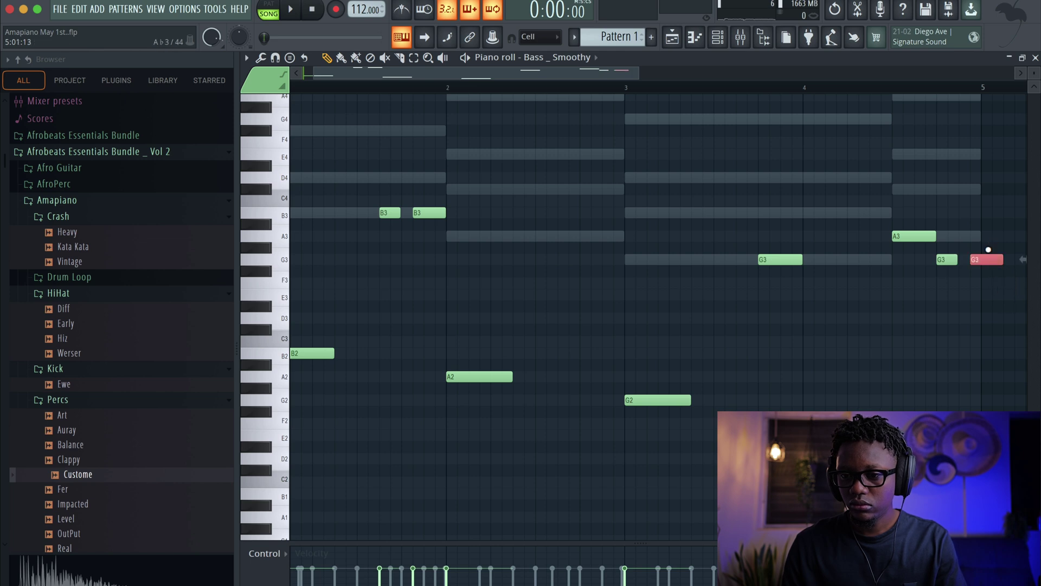
- Trim the last G3 note to one step, lower the final two G3 notes one octave and play from mid bar 4
{"action": "left_click_drag", "start_coordinate": [930, 248], "coordinate": [1002, 259]}
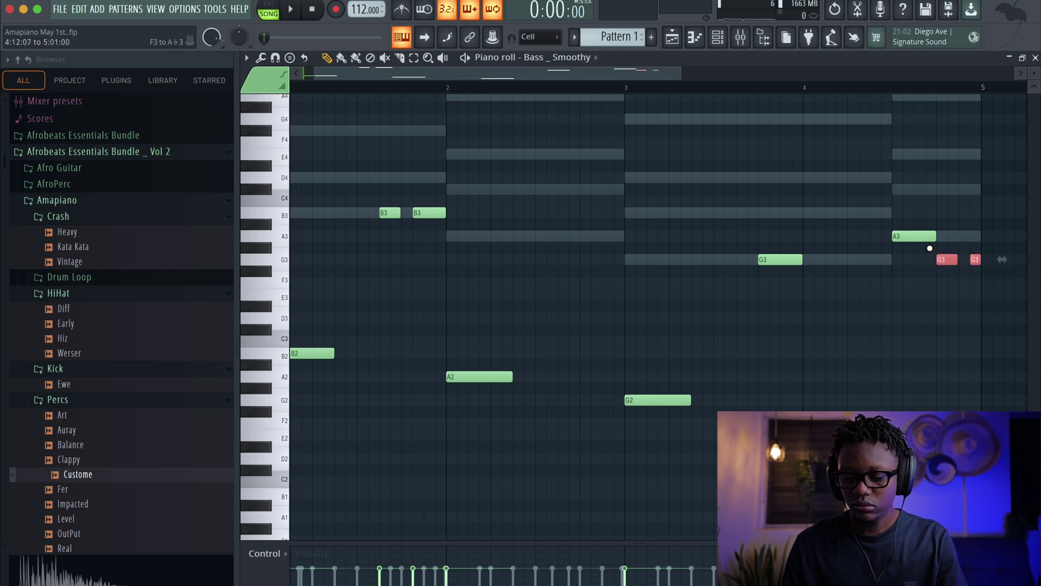
{"action": "left_click", "coordinate": [882, 87]}
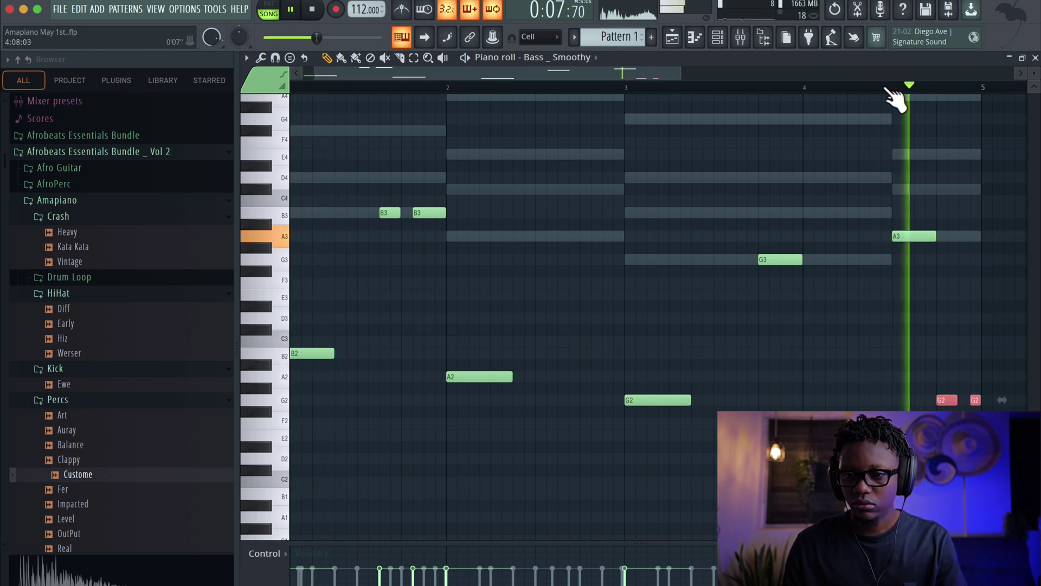
{"action": "key", "text": "space"}
- Shorten the A3 bass note in bar 4 to two steps, shift the last two G2 notes one step earlier and listen
{"action": "key", "text": "space"}
{"action": "key", "text": "space"}
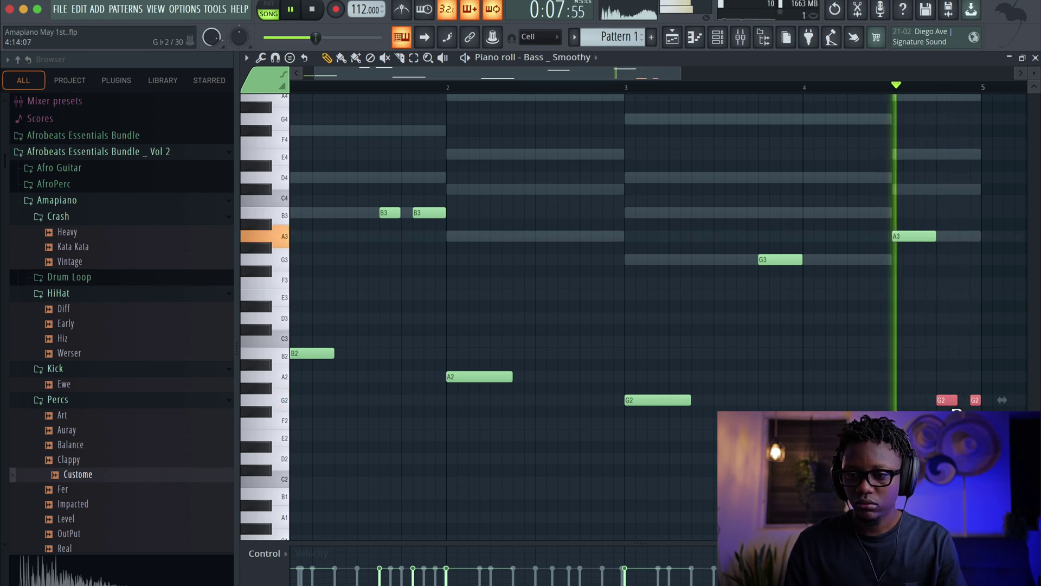
{"action": "key", "text": "space"}
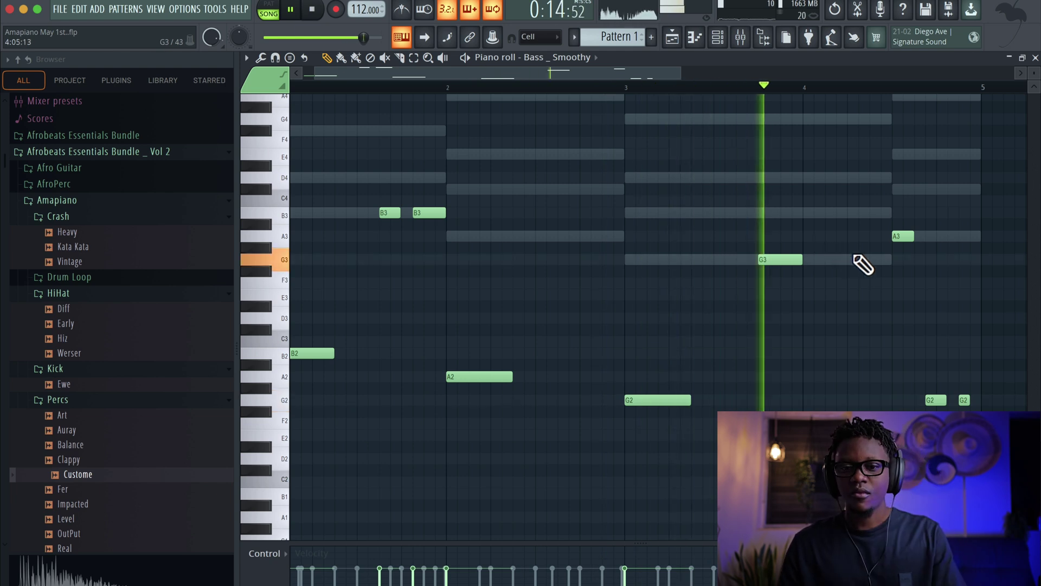
- Close the bass piano roll and add a Sytrus synth channel to the channel rack
{"action": "left_click", "coordinate": [1035, 57]}
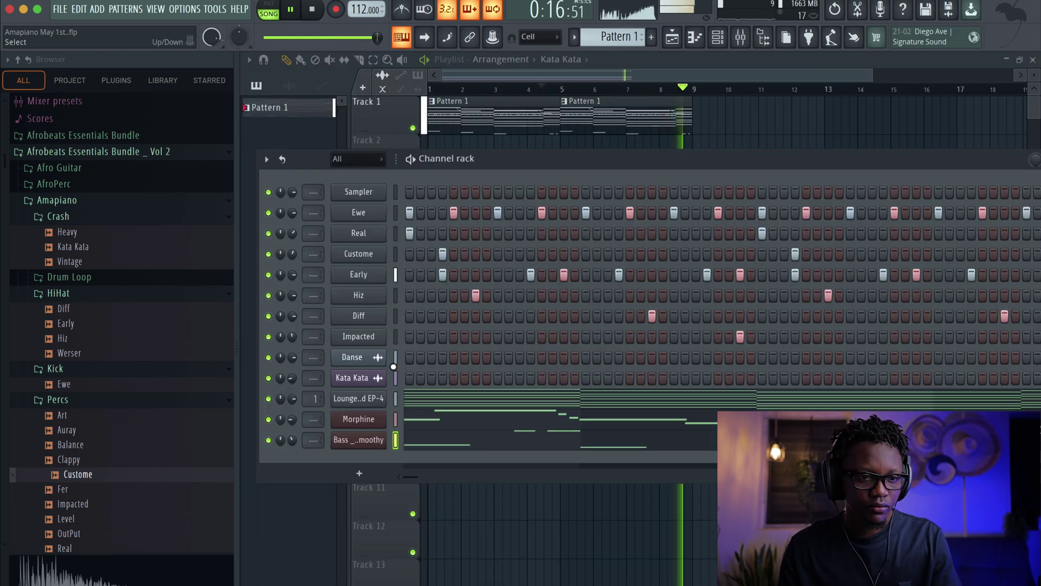
{"action": "left_click", "coordinate": [359, 473]}
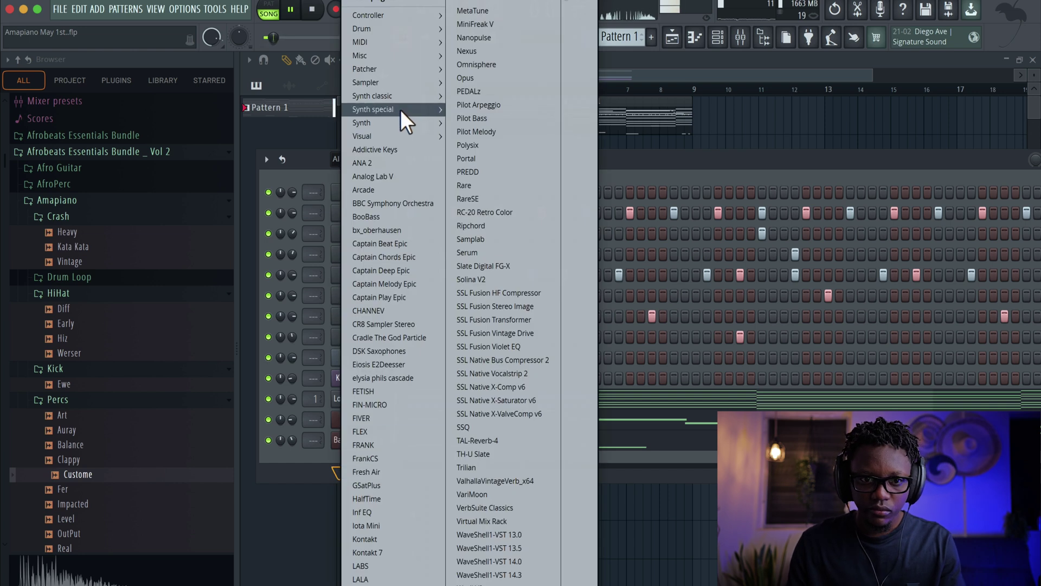
{"action": "mouse_move", "coordinate": [389, 115]}
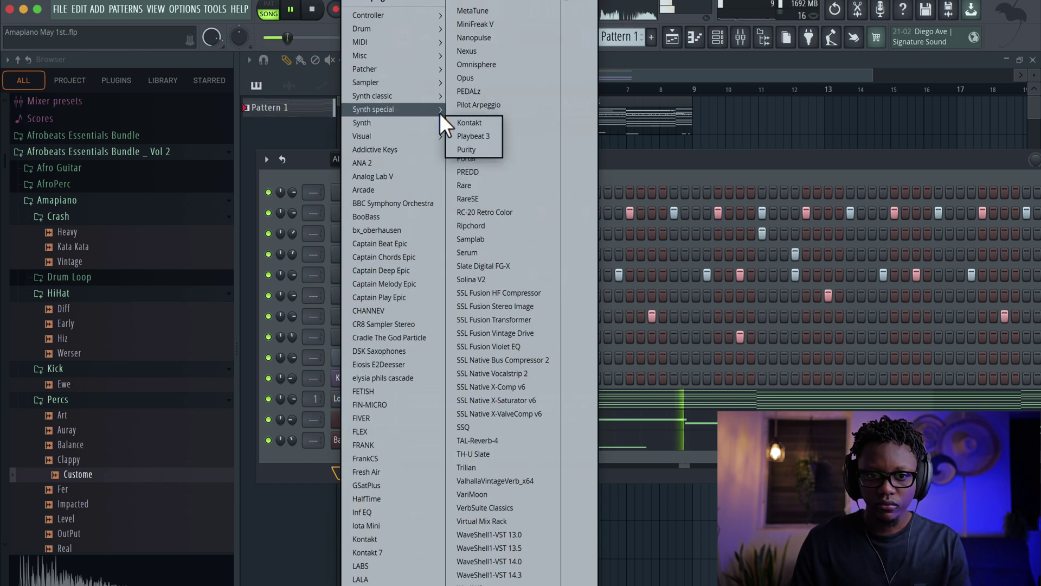
{"action": "mouse_move", "coordinate": [439, 108]}
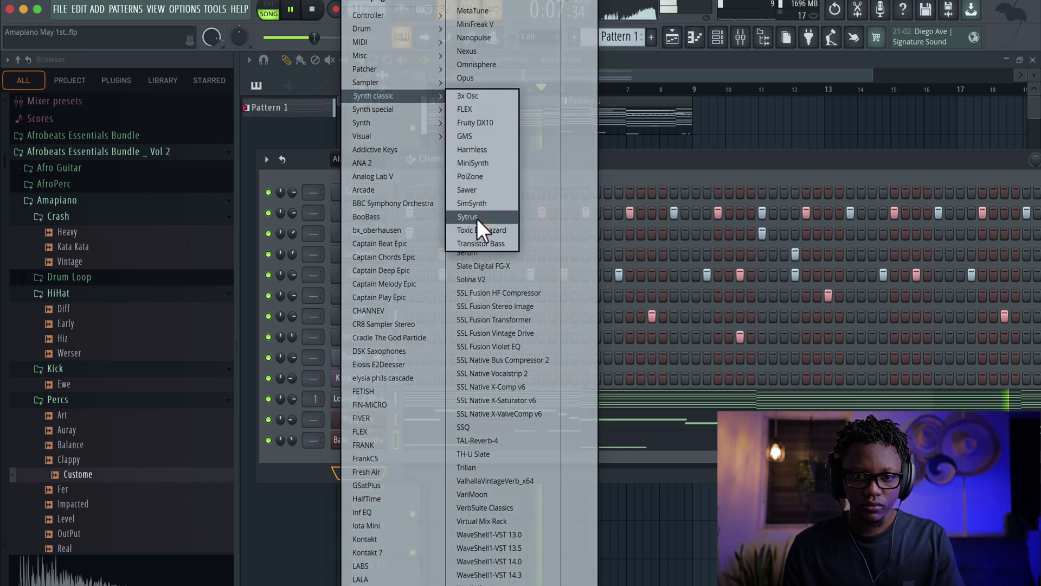
{"action": "left_click", "coordinate": [476, 217]}
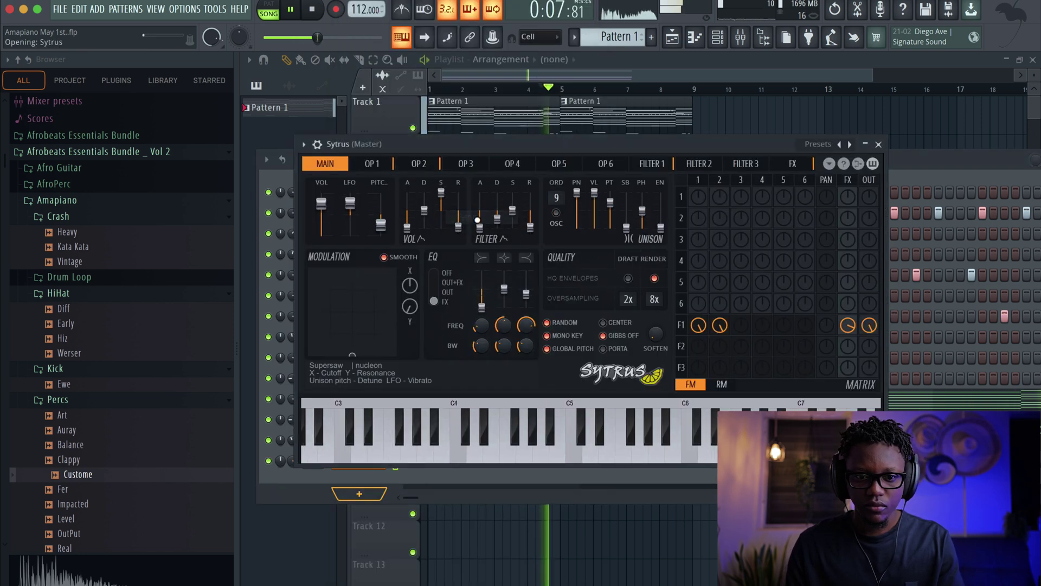
- Load the Amapiano preset Lead _ Machine in Sytrus and dismiss the plugin window
{"action": "left_click", "coordinate": [304, 145]}
{"action": "mouse_move", "coordinate": [327, 183]}
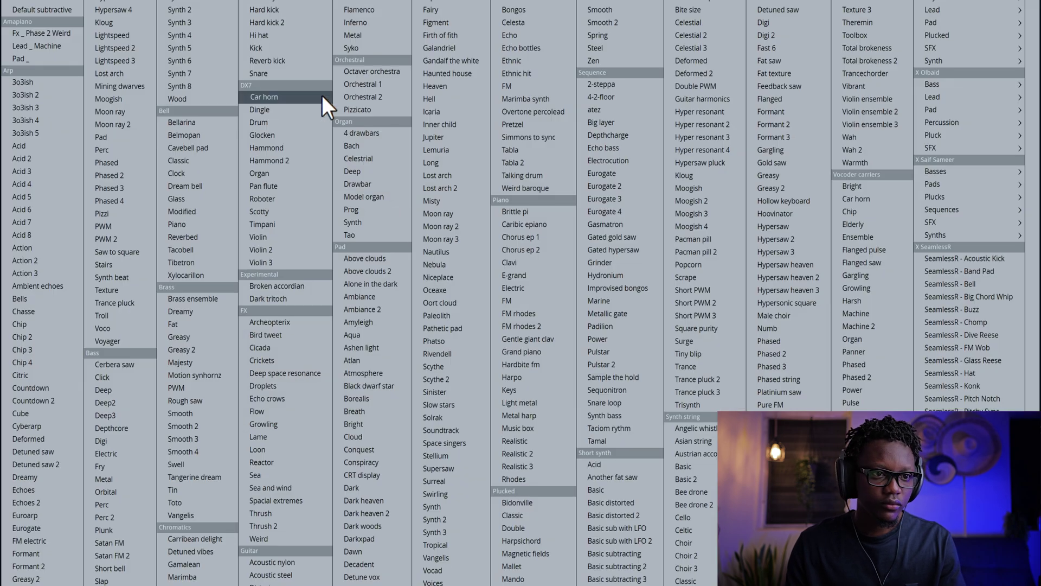
{"action": "left_click", "coordinate": [41, 47]}
{"action": "left_click", "coordinate": [858, 143]}
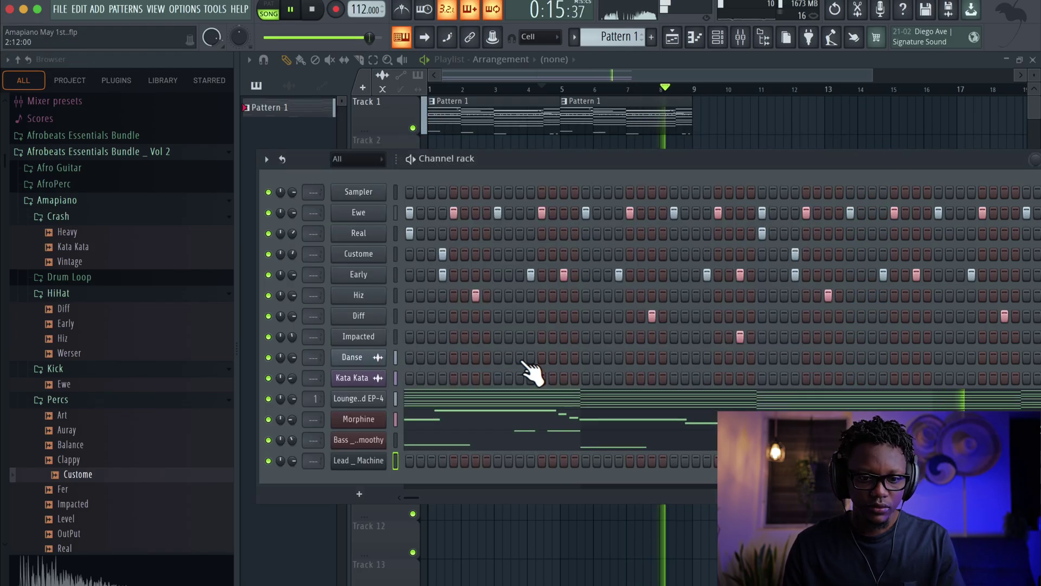
- Draw a two-step B3 note on the third step of bar 1 in the Lead _ Machine piano roll
{"action": "right_click", "coordinate": [369, 462]}
{"action": "left_click", "coordinate": [379, 452]}
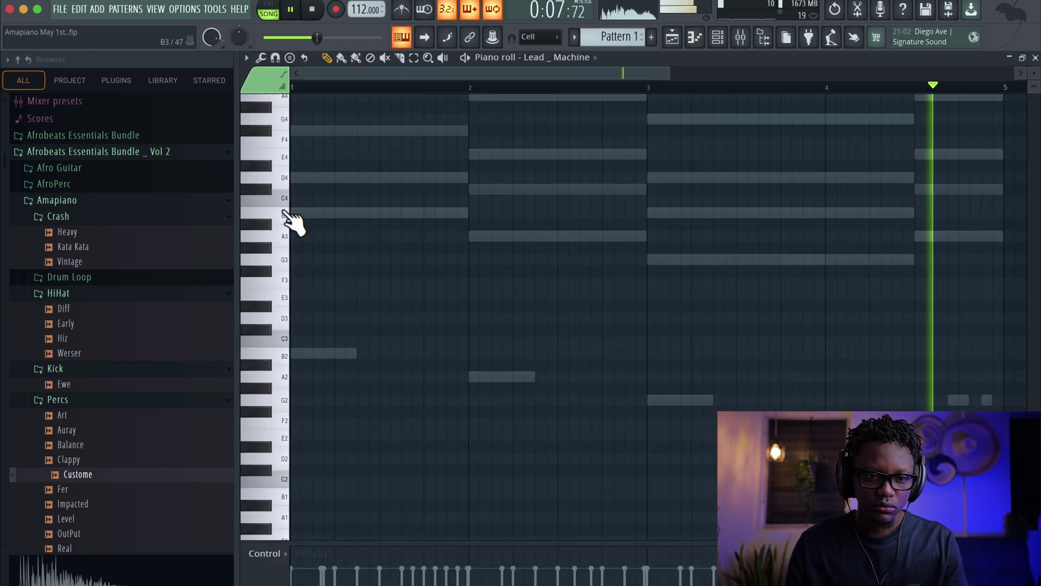
{"action": "key", "text": "space"}
{"action": "left_click", "coordinate": [286, 214]}
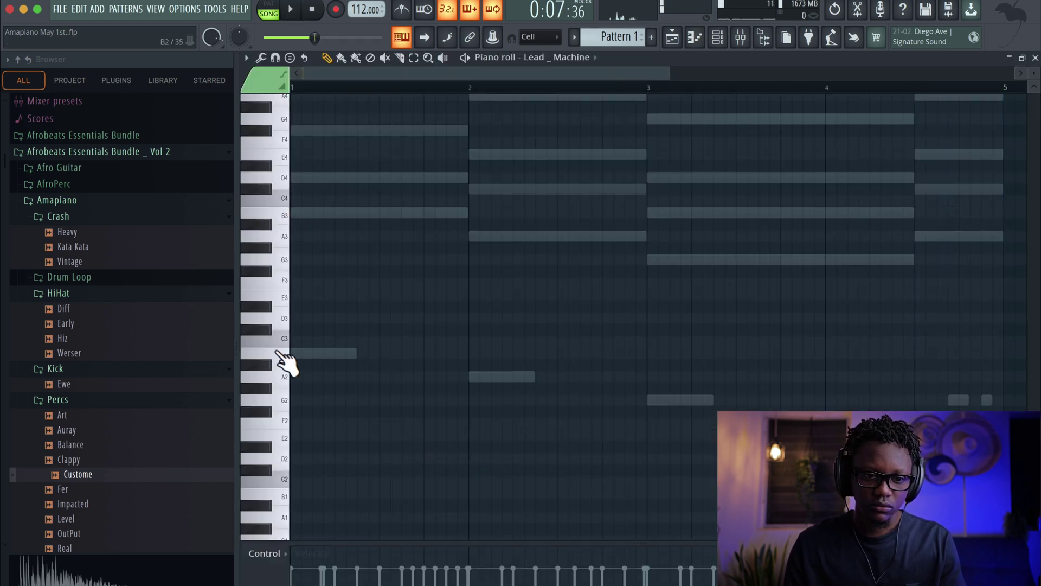
{"action": "scroll", "coordinate": [298, 191], "scroll_direction": "up", "scroll_amount": 3}
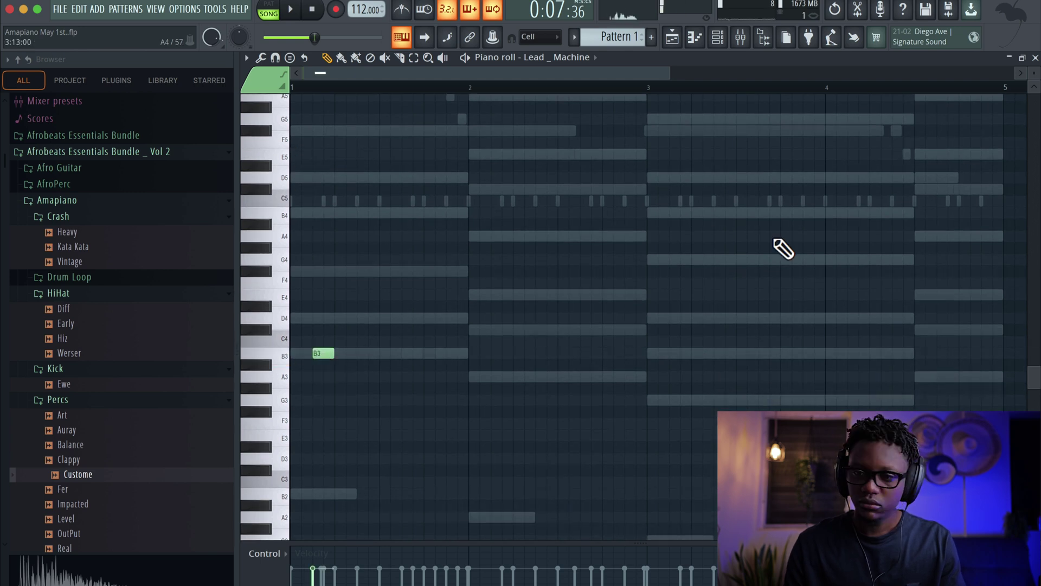
- Listen to the lead note with the beat from the channel rack and reopen the Lead _ Machine piano roll
{"action": "left_click", "coordinate": [1035, 57]}
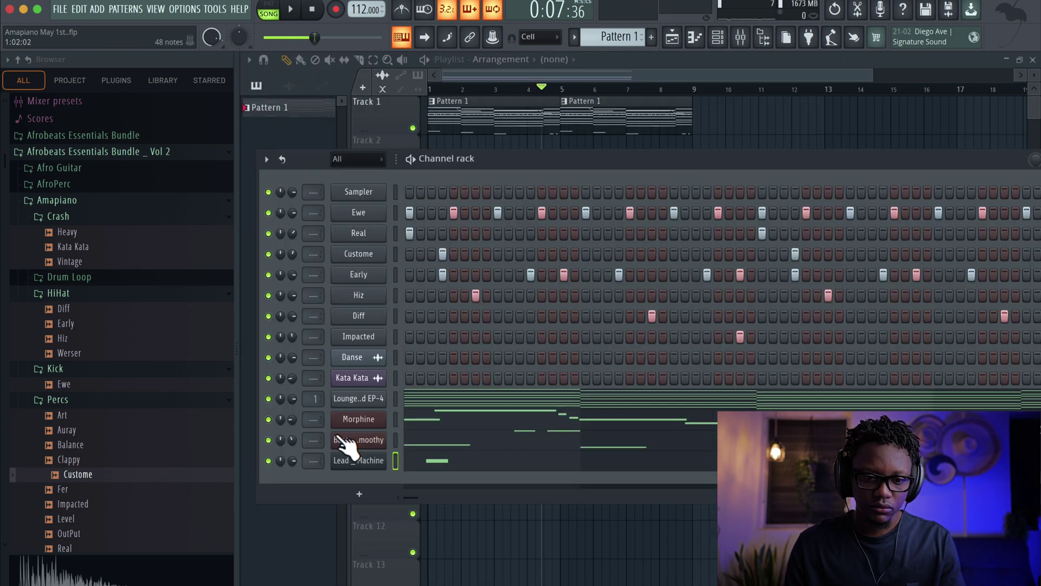
{"action": "key", "text": "space"}
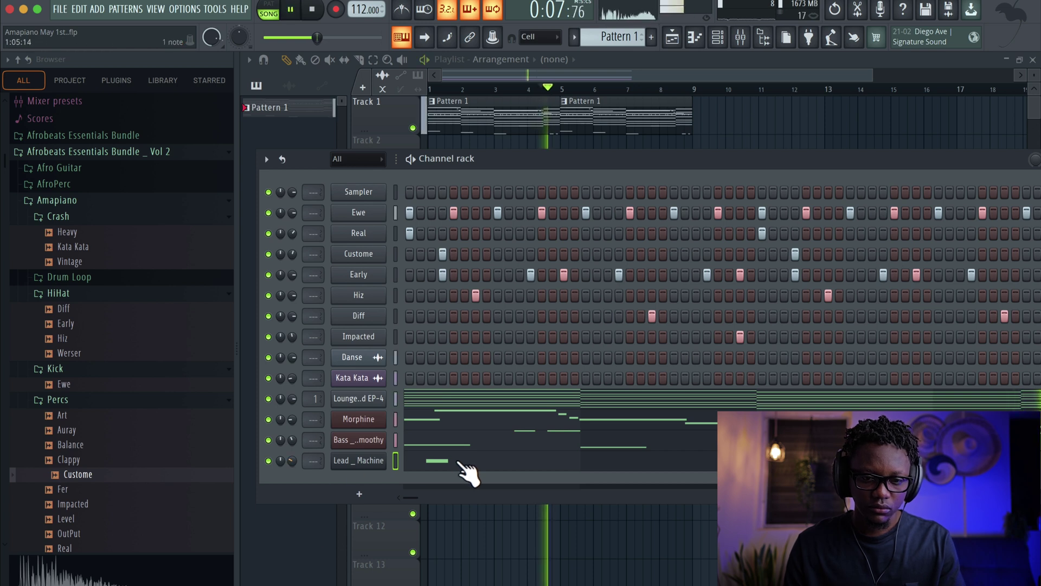
{"action": "key", "text": "space"}
{"action": "left_click", "coordinate": [477, 461]}
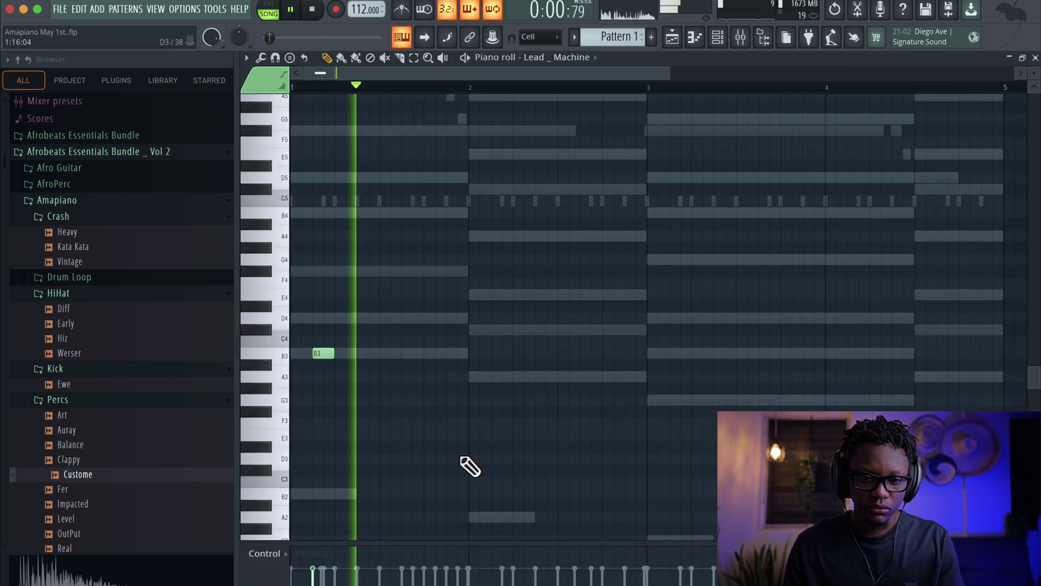
- Shorten the B3 lead note to one step and listen to it against the beat
{"action": "key", "text": "space"}
{"action": "key", "text": "space"}
{"action": "left_click_drag", "start_coordinate": [333, 353], "coordinate": [323, 353]}
{"action": "key", "text": "space"}
{"action": "key", "text": "space"}
{"action": "key", "text": "space"}
{"action": "key", "text": "space"}
{"action": "key", "text": "space"}
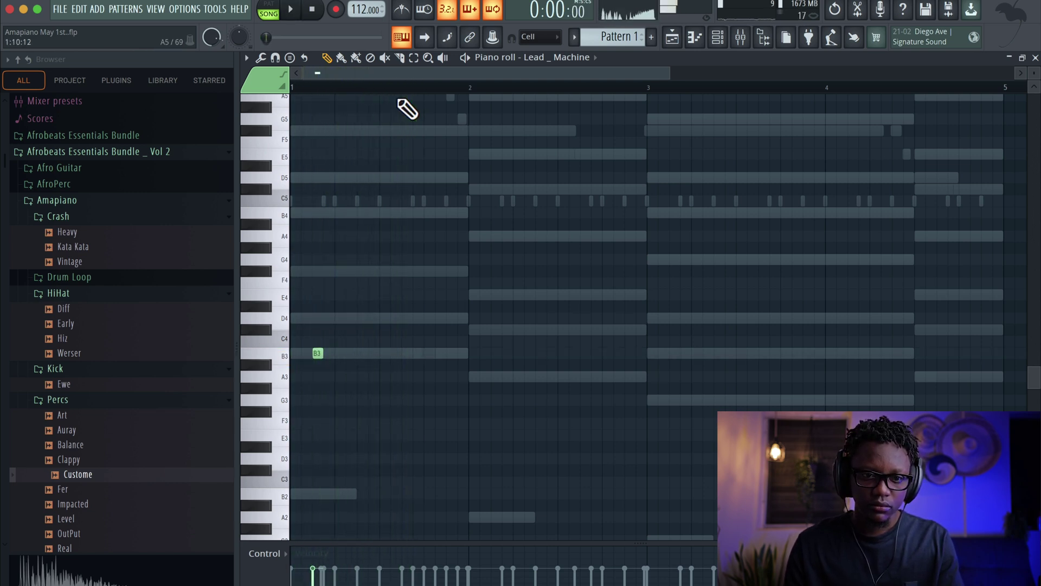
- Duplicate the B3 lead note every half bar through bar 4 and play the result
{"action": "key", "text": "ctrl+b"}
{"action": "key", "text": "ctrl+b"}
{"action": "key", "text": "ctrl+b"}
{"action": "key", "text": "ctrl+b"}
{"action": "key", "text": "ctrl+b"}
{"action": "key", "text": "ctrl+b"}
{"action": "key", "text": "ctrl+b"}
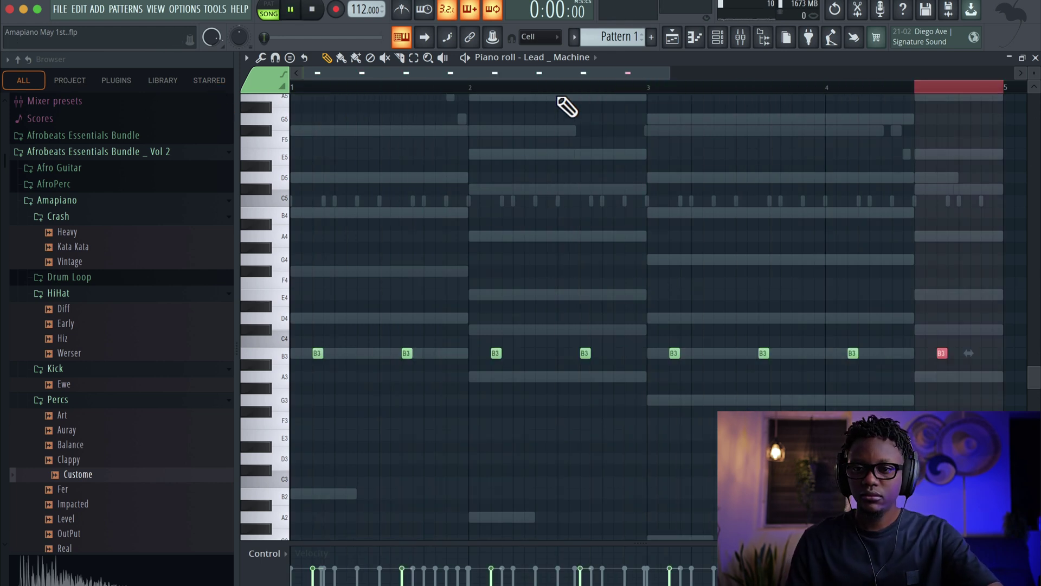
{"action": "key", "text": "space"}
- Return to the channel rack and lower the Lead _ Machine channel volume to 33%
{"action": "key", "text": "F6"}
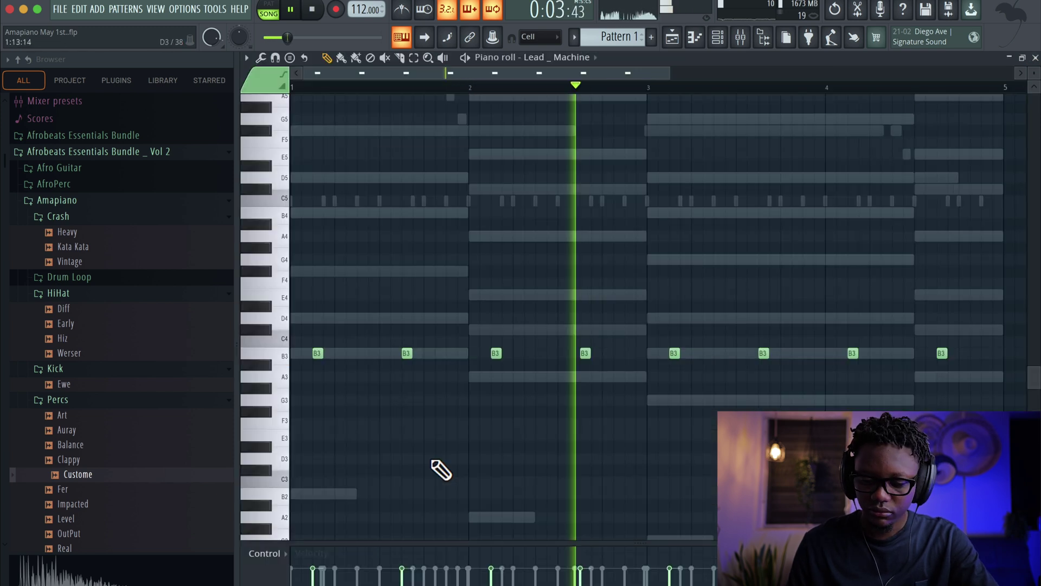
{"action": "left_click", "coordinate": [439, 466]}
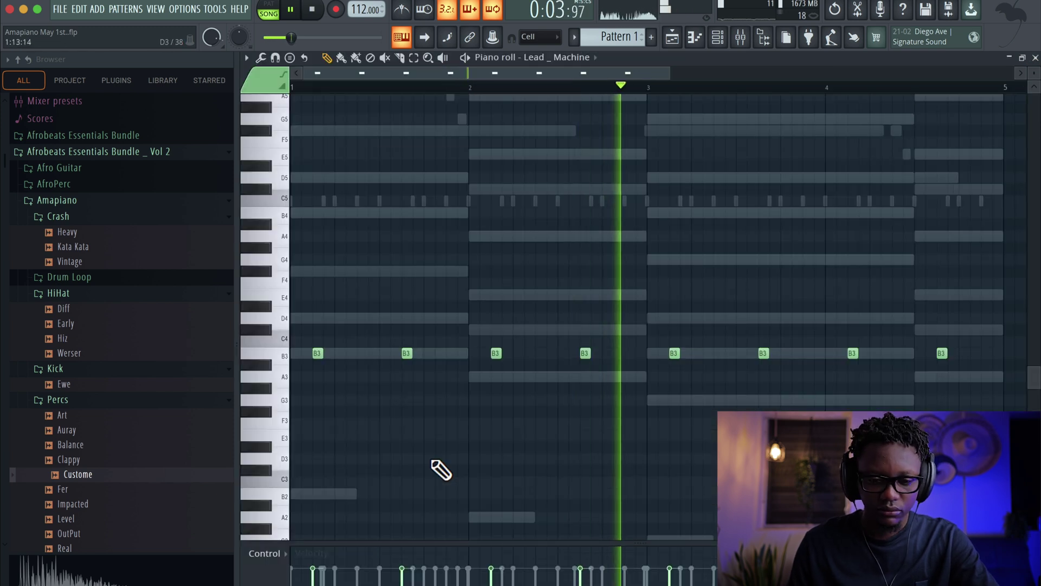
{"action": "key", "text": "F7"}
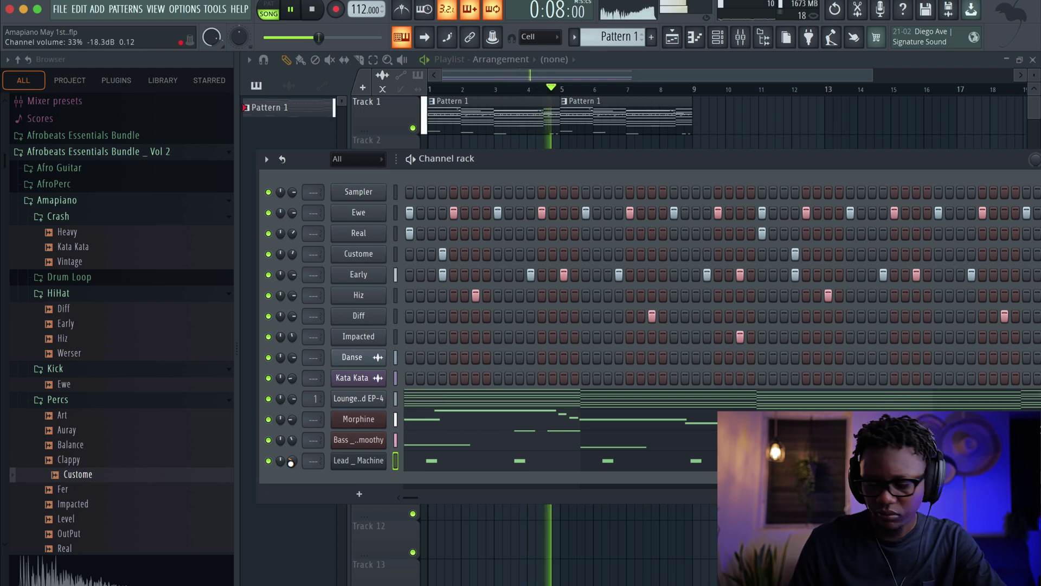
{"action": "mouse_move", "coordinate": [290, 463]}
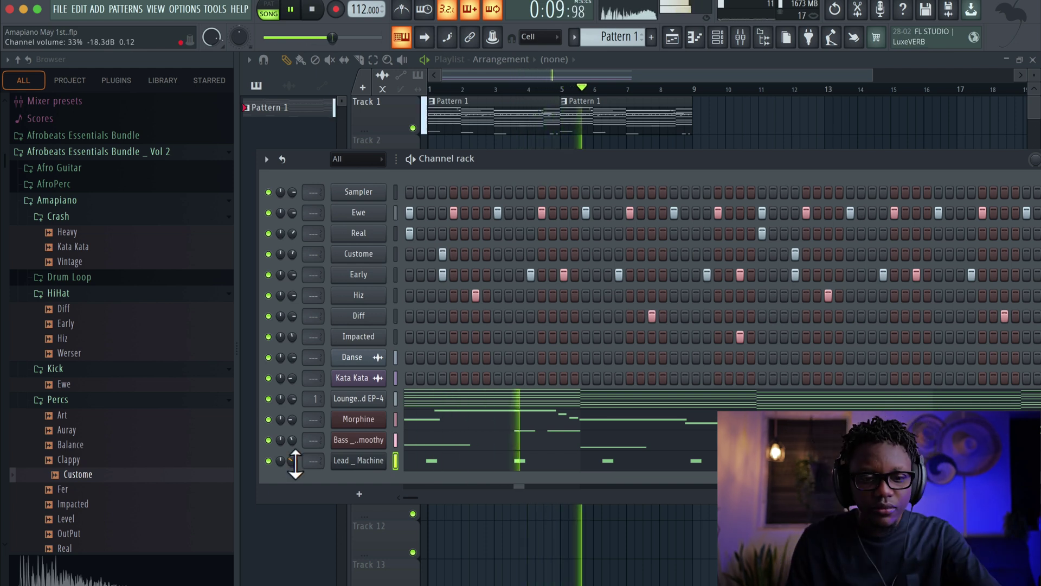
- Add a Purity synth instrument as a new channel
{"action": "left_click", "coordinate": [359, 494]}
{"action": "mouse_move", "coordinate": [380, 96]}
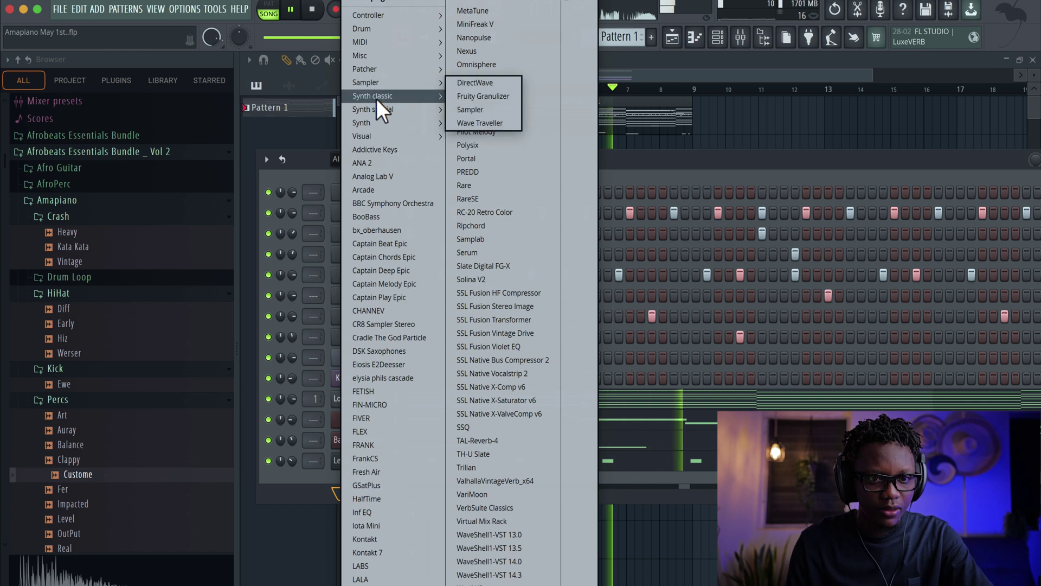
{"action": "mouse_move", "coordinate": [401, 118]}
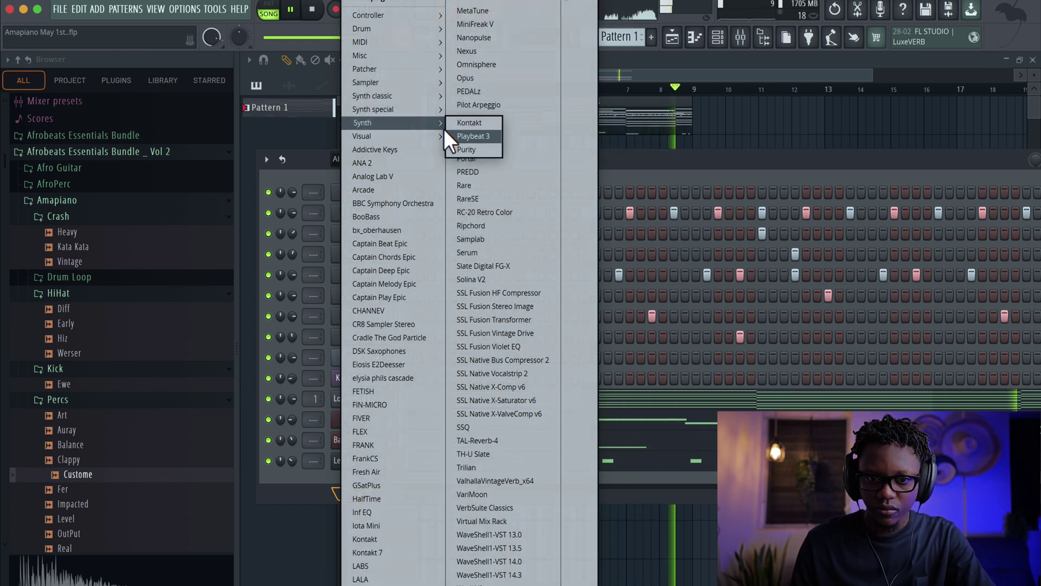
{"action": "left_click", "coordinate": [468, 149]}
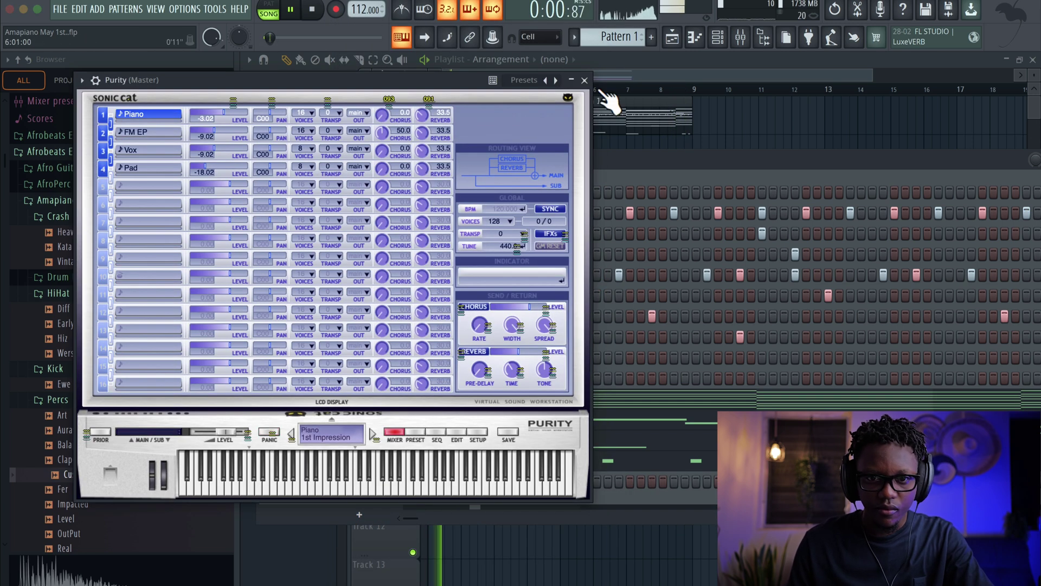
- Load the Tremolo Signal preset from Purity's Slow Synth category and close the plugin window
{"action": "left_click", "coordinate": [555, 82]}
{"action": "left_click", "coordinate": [421, 102]}
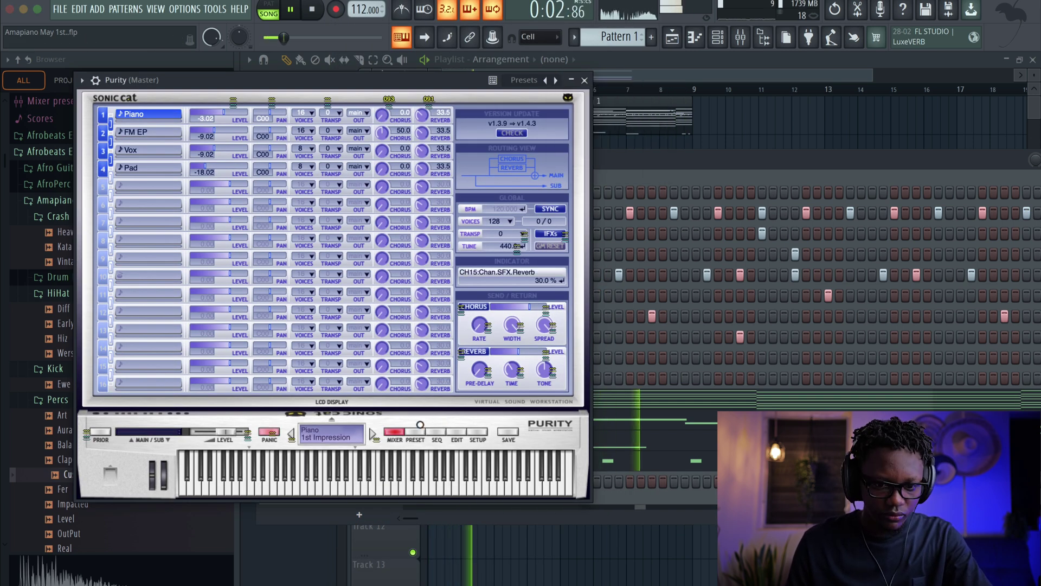
{"action": "left_click", "coordinate": [417, 432]}
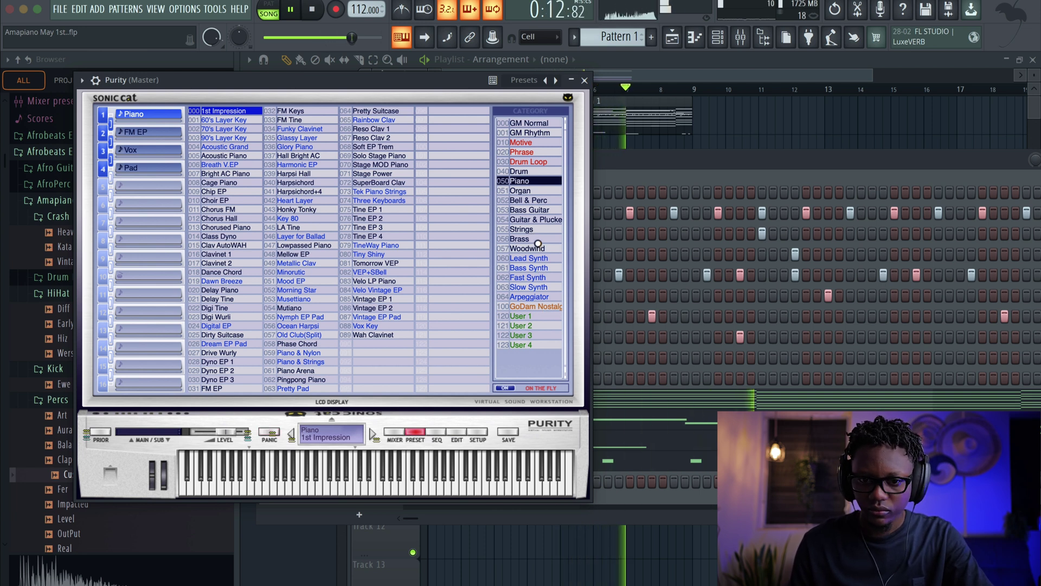
{"action": "left_click", "coordinate": [536, 287]}
{"action": "left_click", "coordinate": [448, 282]}
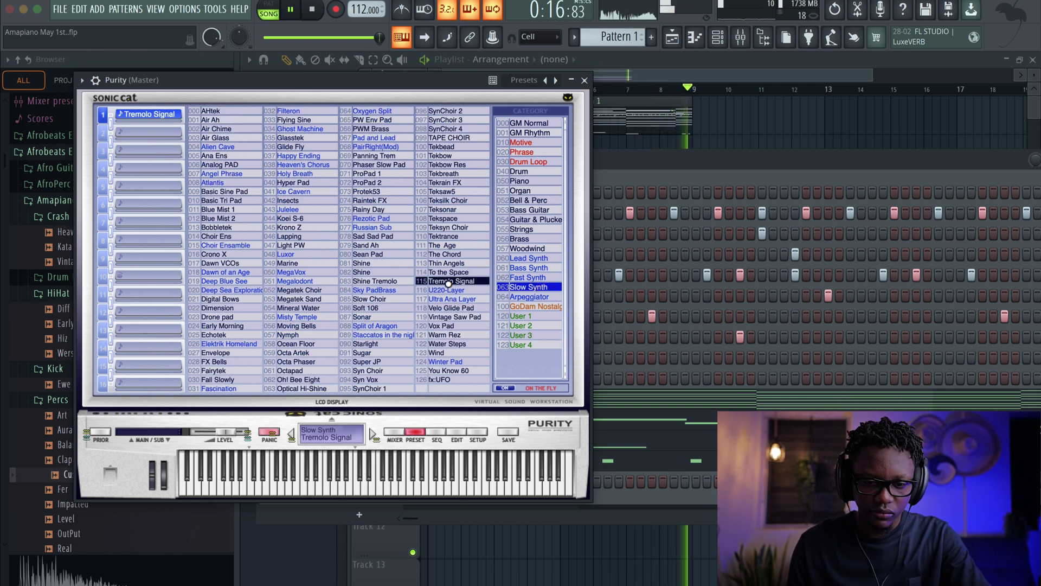
{"action": "left_click", "coordinate": [585, 80]}
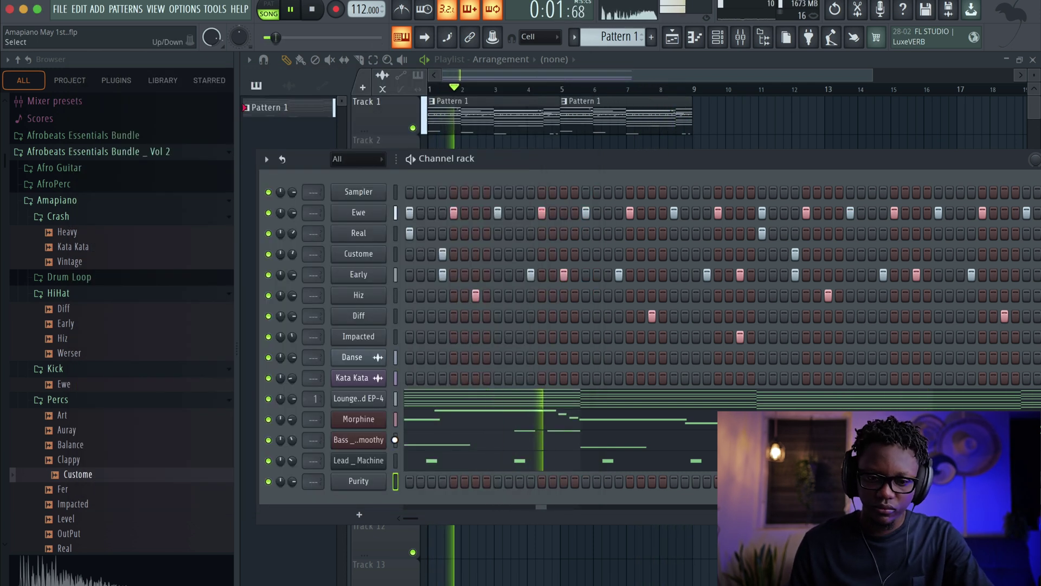
- Draw a single B4 note spanning four bars in the Purity piano roll and play it with the beat
{"action": "right_click", "coordinate": [381, 478]}
{"action": "left_click", "coordinate": [413, 453]}
{"action": "key", "text": "space"}
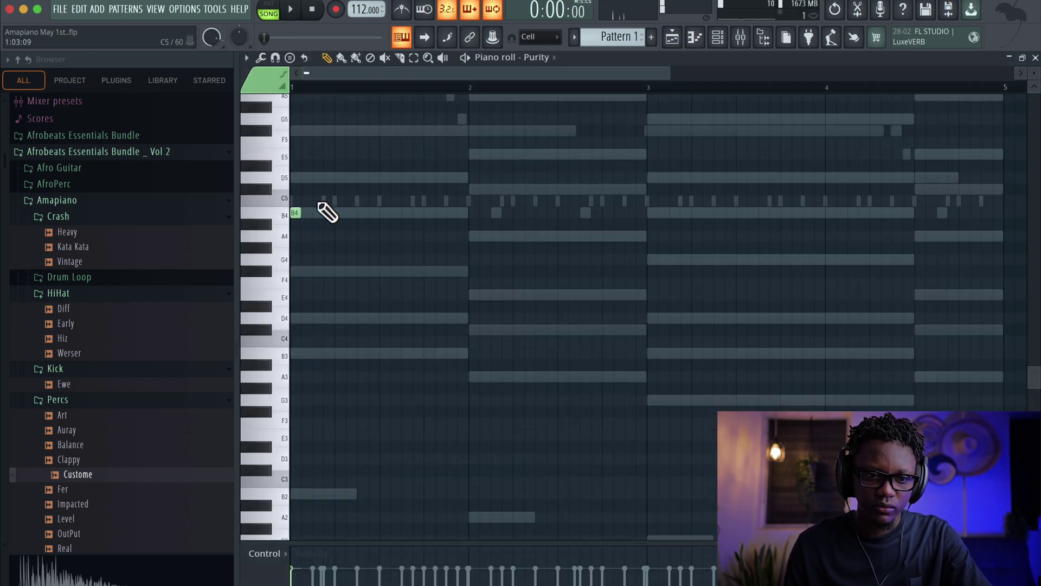
{"action": "left_click_drag", "start_coordinate": [302, 212], "coordinate": [875, 247]}
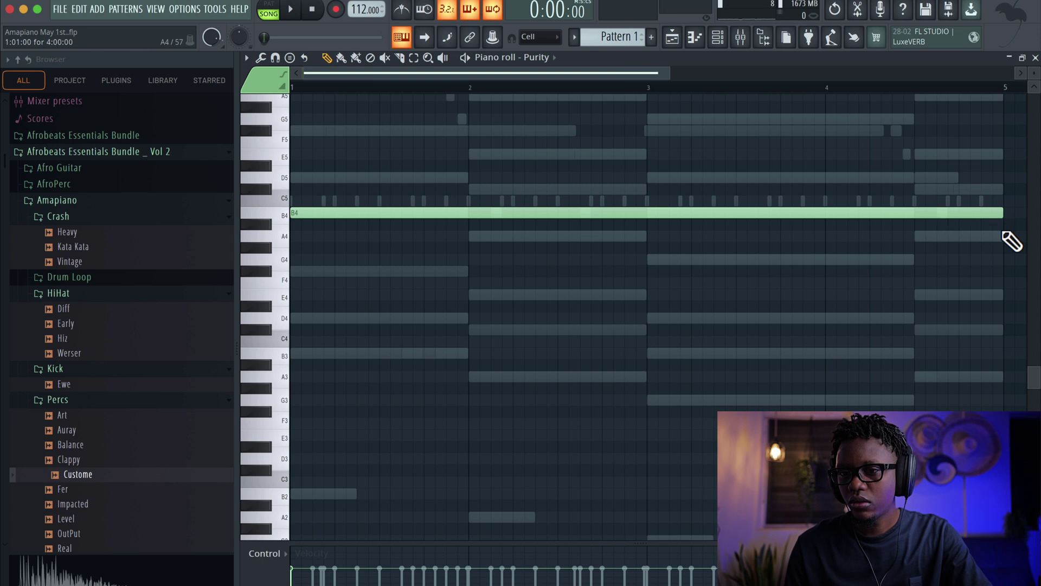
{"action": "key", "text": "space"}
- Return to the channel rack and lower the Purity channel volume to 29%
{"action": "left_click", "coordinate": [1036, 58]}
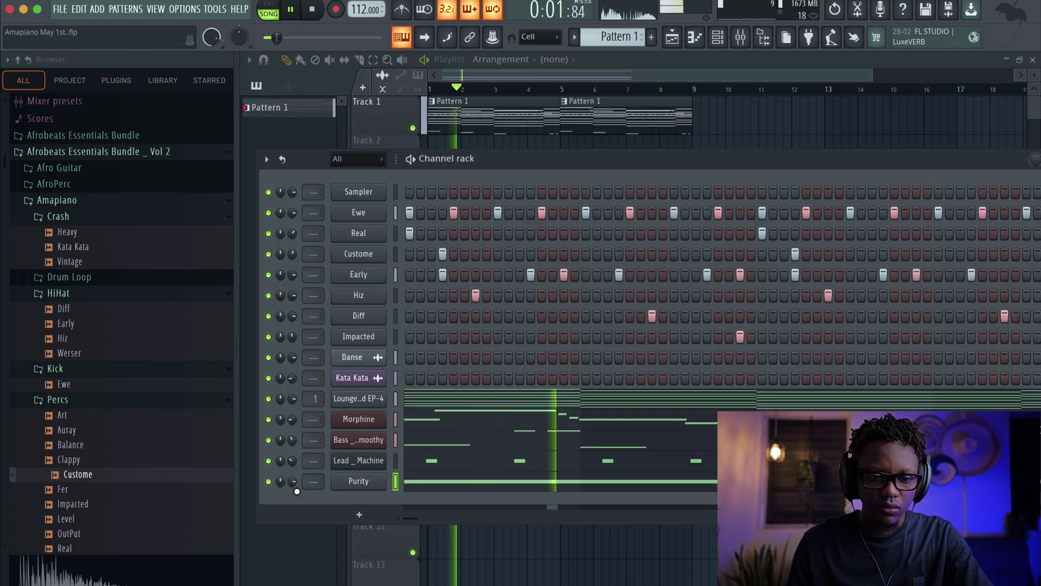
{"action": "left_click_drag", "start_coordinate": [297, 491], "coordinate": [294, 485]}
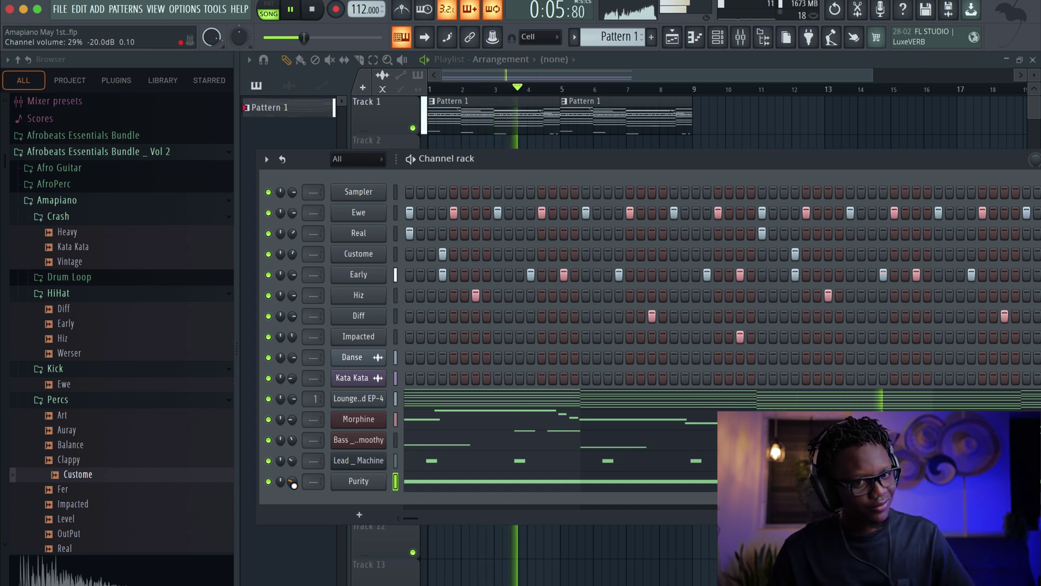
{"action": "key", "text": "XF86AudioRaiseVolume"}
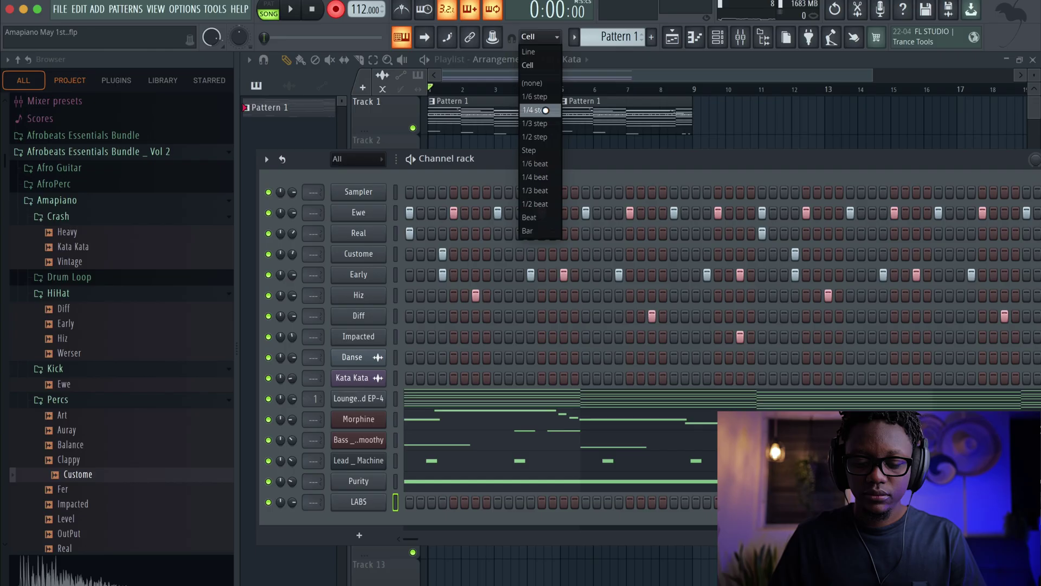
- Set the global snap to 1/4 step, record a short LABS melody in bar 1 and play it back
{"action": "left_click", "coordinate": [545, 110]}
{"action": "key", "text": "space"}
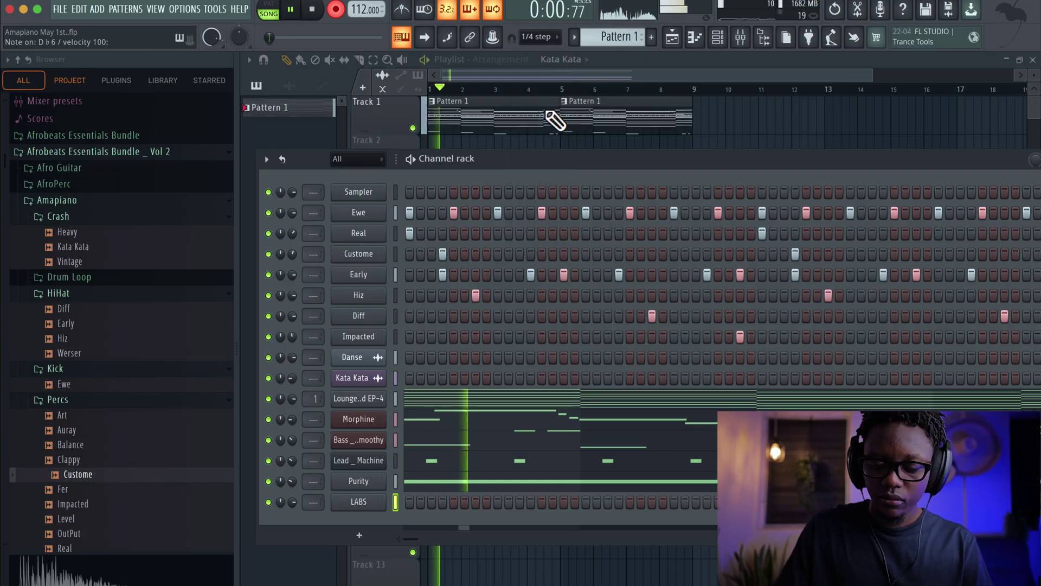
{"action": "key", "text": "space"}
{"action": "key", "text": "space"}
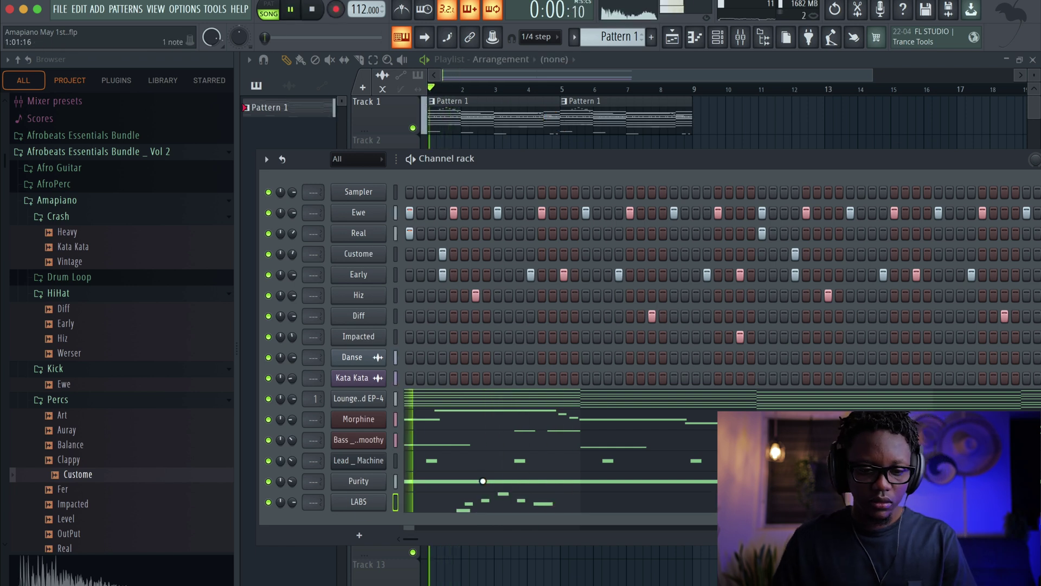
- Open the LABS piano roll and try shifting the E6 note and the D6 note after it slightly later
{"action": "left_click", "coordinate": [450, 505]}
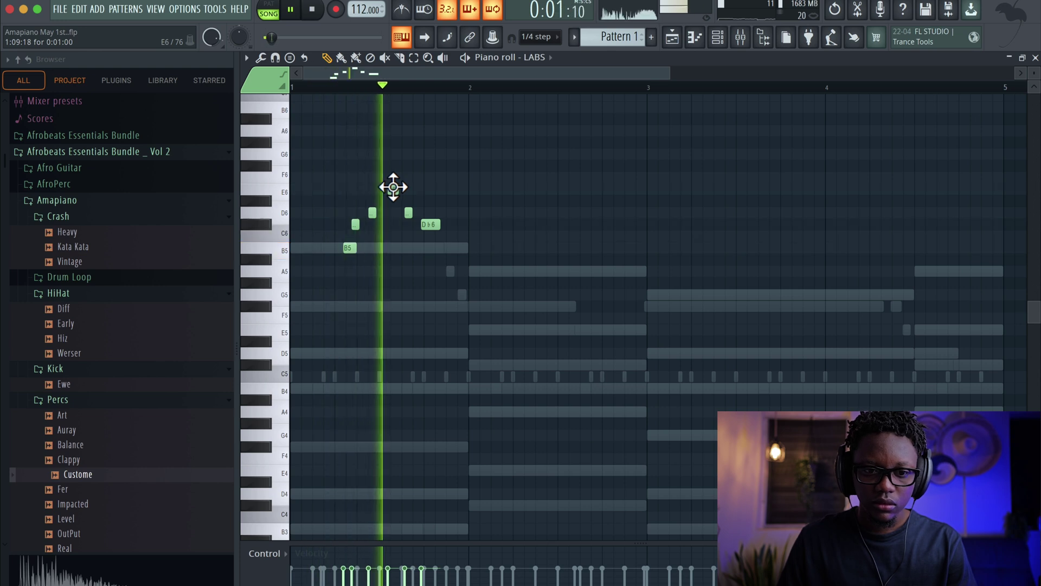
{"action": "left_click_drag", "start_coordinate": [407, 212], "coordinate": [416, 214]}
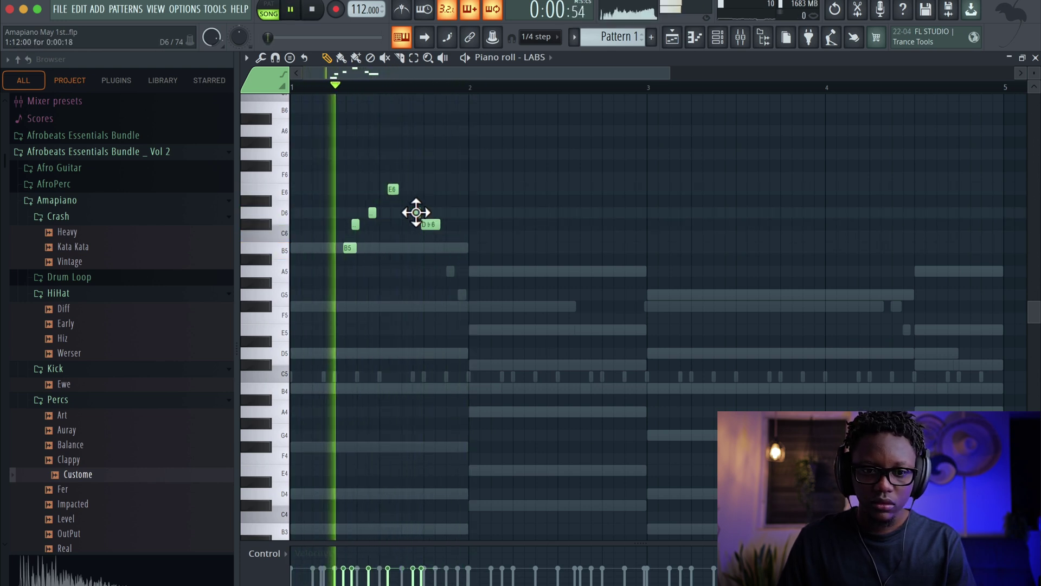
{"action": "key", "text": "space"}
{"action": "key", "text": "space"}
{"action": "left_click_drag", "start_coordinate": [396, 188], "coordinate": [406, 189]}
{"action": "key", "text": "space"}
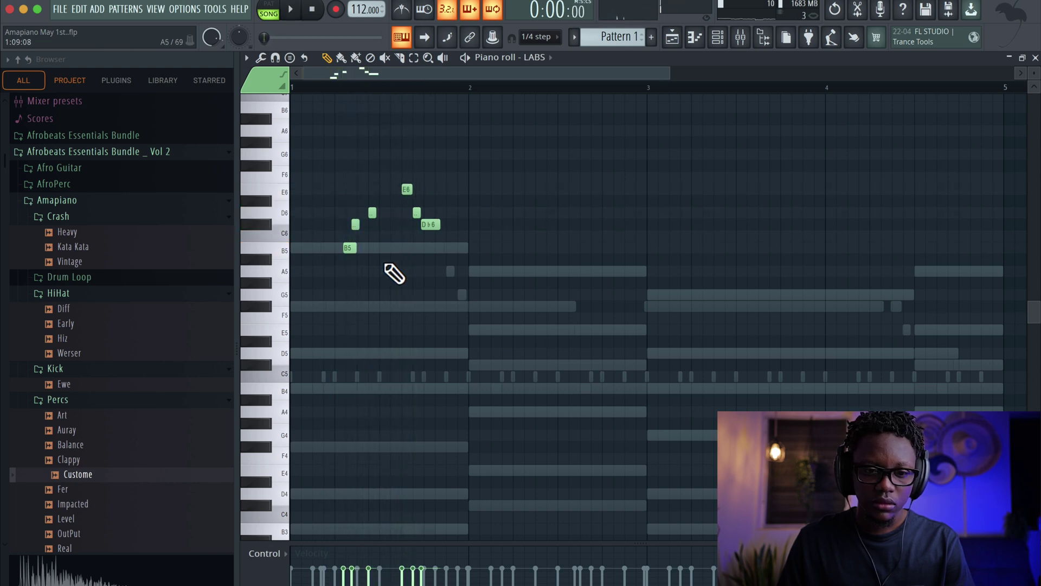
- Undo the LABS note shifts, listen to the recorded melody against the beat and return to the channel rack
{"action": "key", "text": "space"}
{"action": "key", "text": "space"}
{"action": "key", "text": "ctrl+z"}
{"action": "key", "text": "space"}
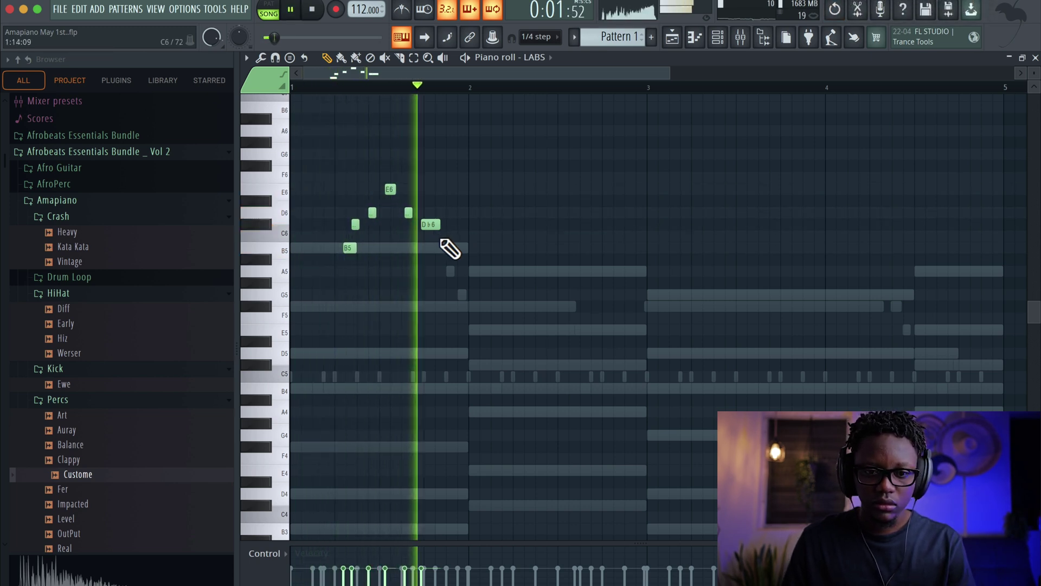
{"action": "key", "text": "space"}
{"action": "key", "text": "space"}
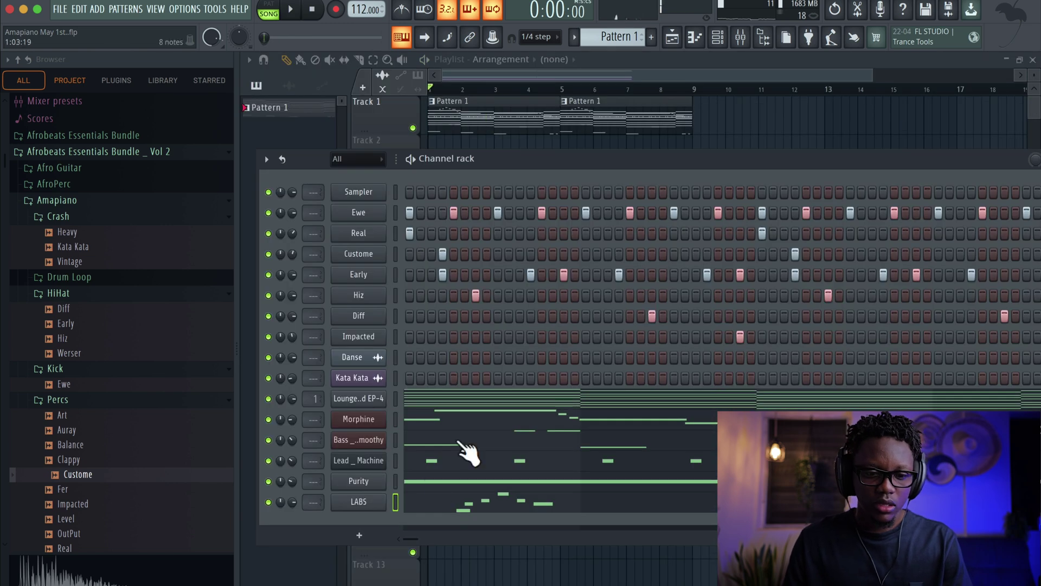
- Route the LABS Soft Piano channel to mixer track 2 and close its plugin window
{"action": "left_click", "coordinate": [370, 503]}
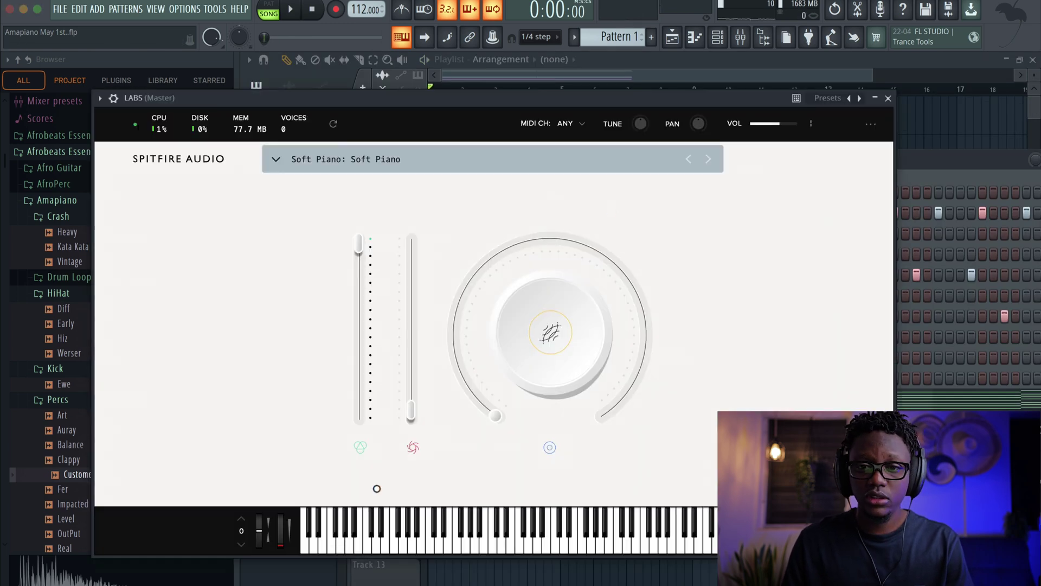
{"action": "left_click", "coordinate": [114, 100]}
{"action": "scroll", "coordinate": [886, 136], "scroll_direction": "up", "scroll_amount": 2}
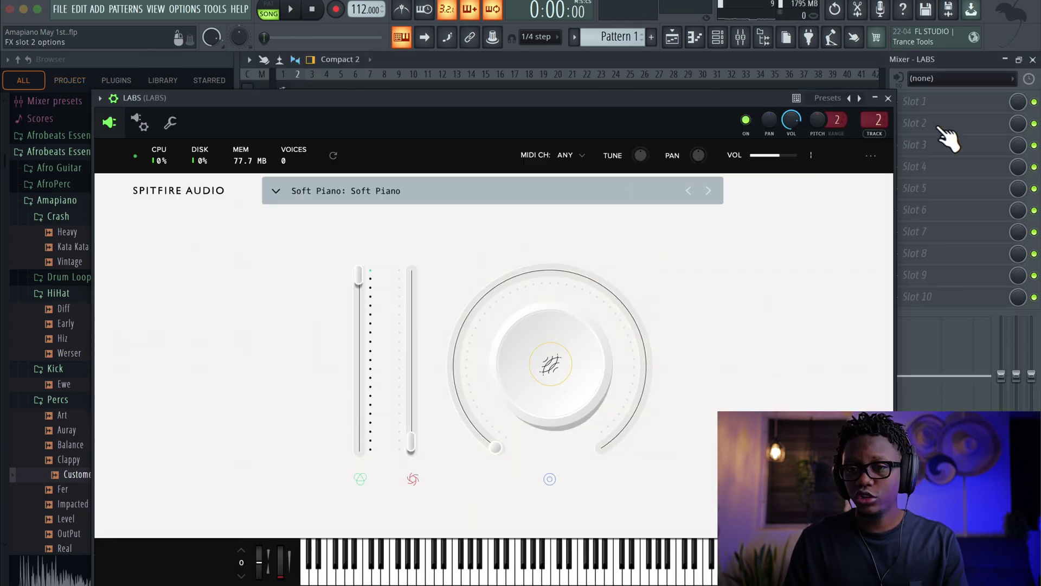
{"action": "left_click", "coordinate": [888, 99]}
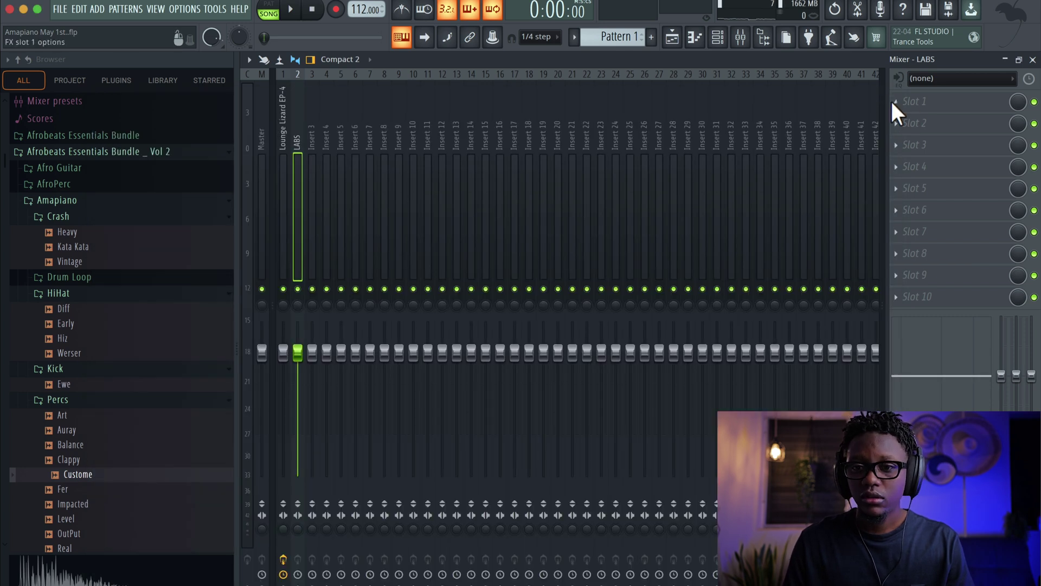
- Load Fruity Convolver in slot 1 of the LABS mixer track and lower its wet level while the beat plays
{"action": "left_click", "coordinate": [898, 105]}
{"action": "mouse_move", "coordinate": [721, 63]}
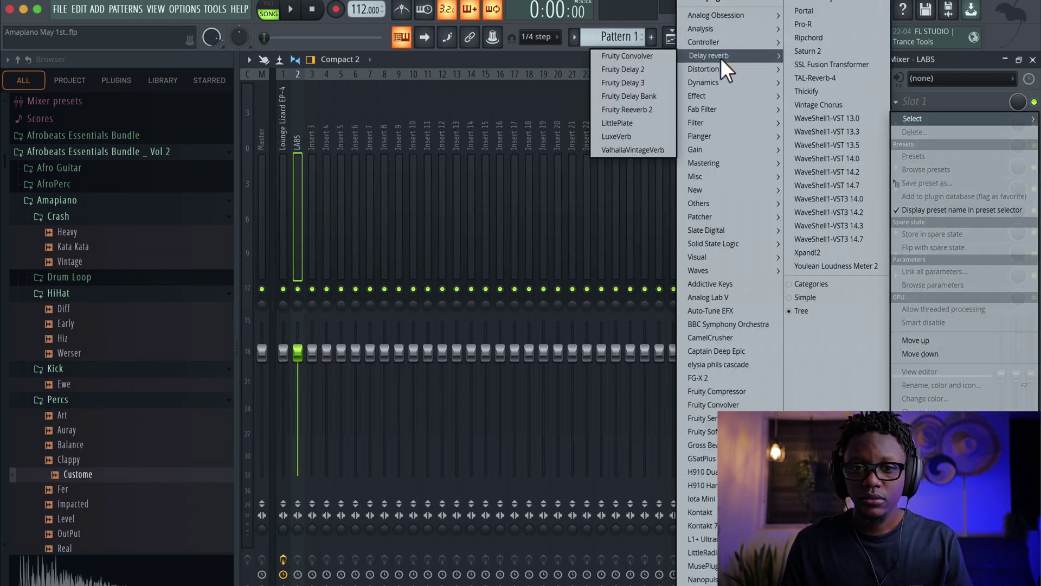
{"action": "left_click", "coordinate": [643, 56]}
{"action": "key", "text": "space"}
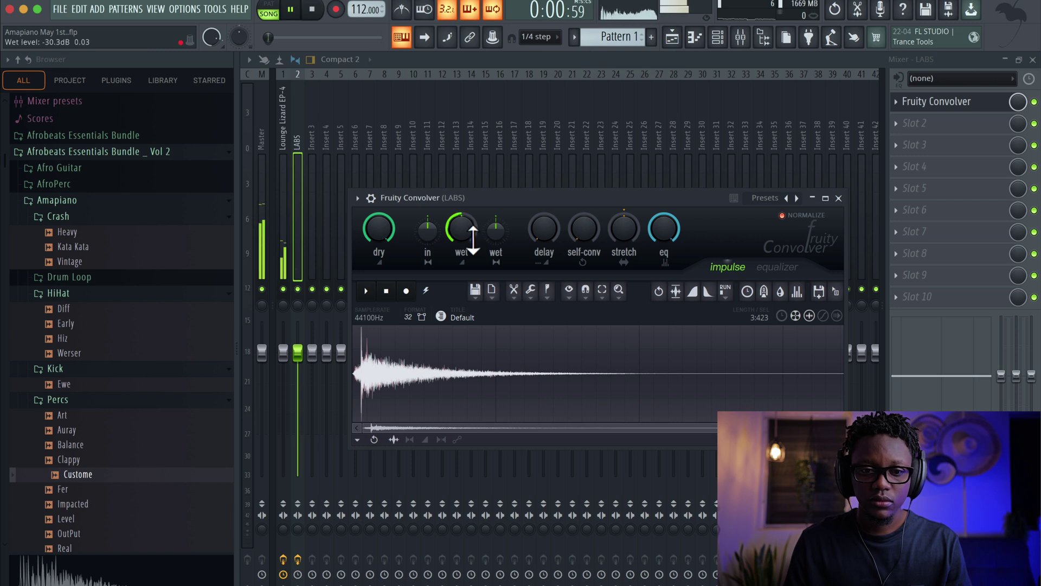
{"action": "left_click_drag", "start_coordinate": [480, 245], "coordinate": [480, 272]}
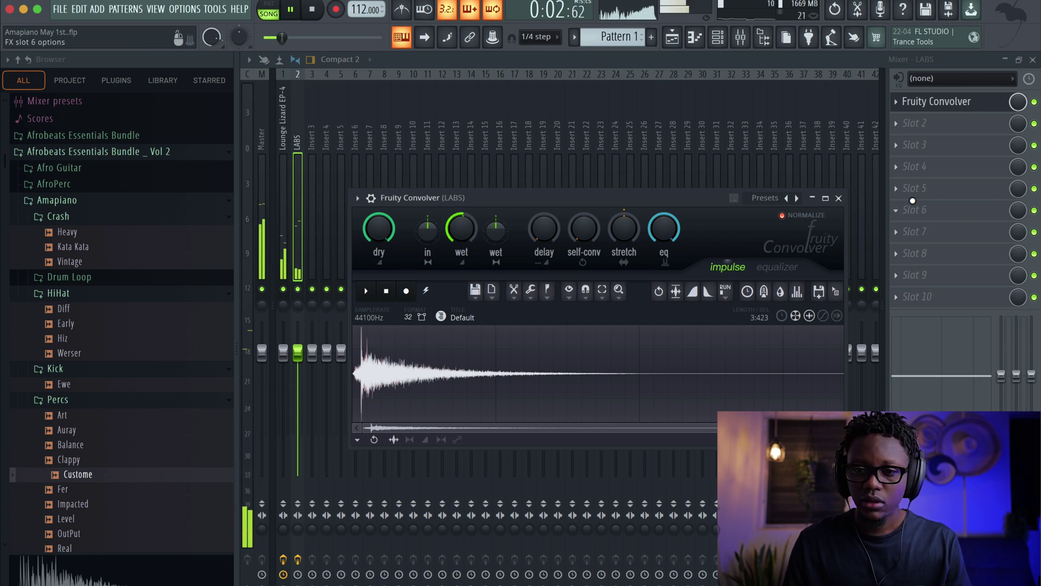
{"action": "key", "text": "space"}
- Load Fruity Delay 3 in slot 2 of the LABS mixer track and close its window
{"action": "left_click", "coordinate": [906, 126]}
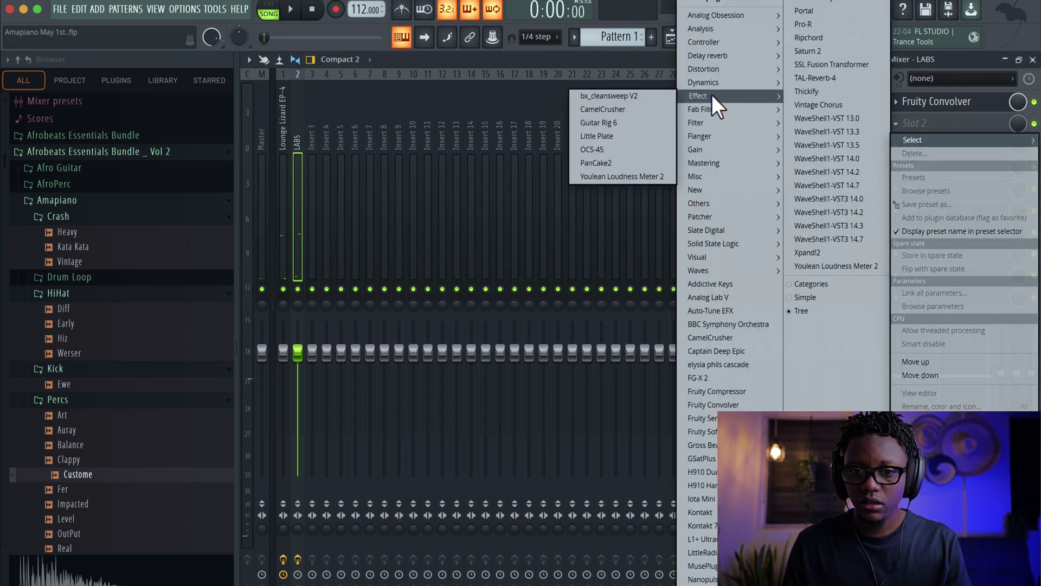
{"action": "mouse_move", "coordinate": [721, 82]}
{"action": "mouse_move", "coordinate": [721, 58]}
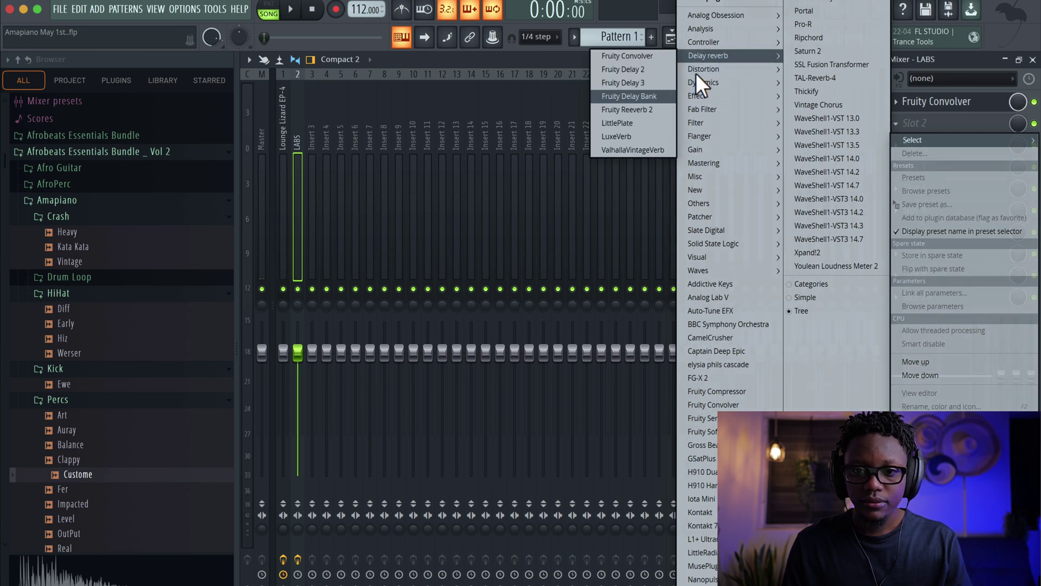
{"action": "left_click", "coordinate": [641, 83]}
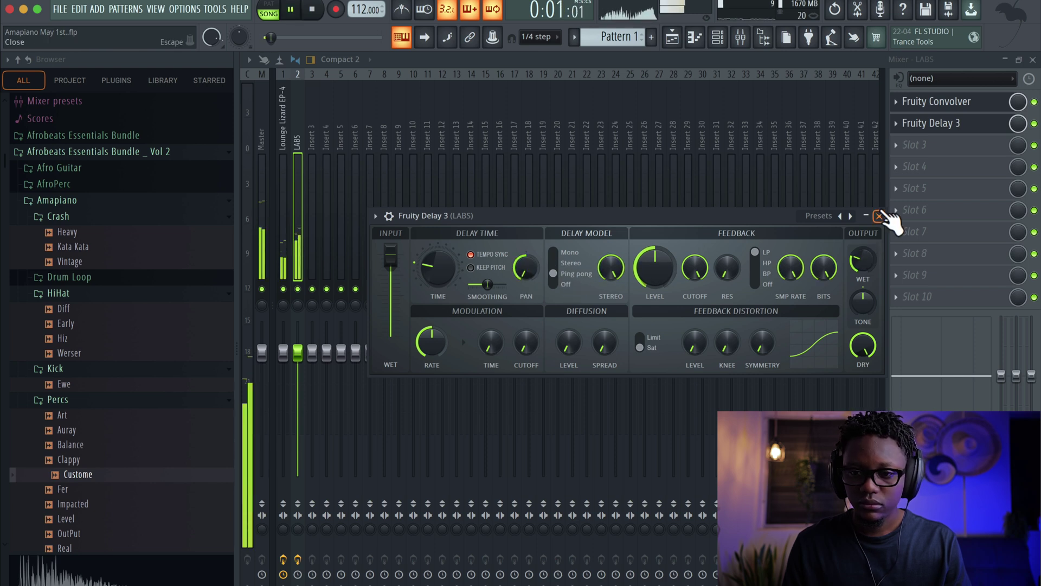
{"action": "left_click", "coordinate": [880, 216]}
- Close the mixer and Fruity Convolver, and set the LABS channel volume to 50%
{"action": "left_click", "coordinate": [1033, 60]}
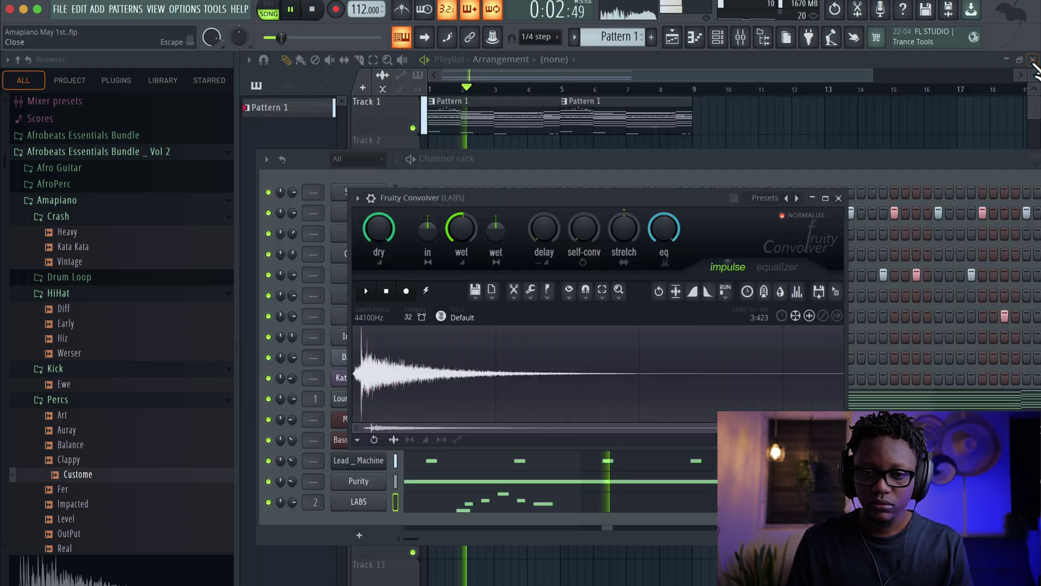
{"action": "left_click", "coordinate": [838, 198]}
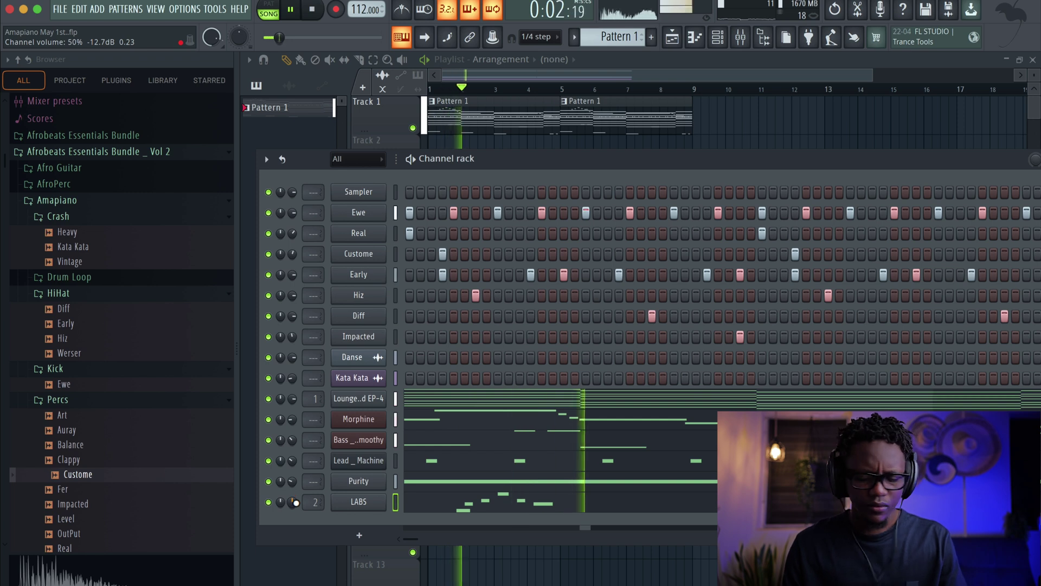
{"action": "key", "text": "XF86AudioRaiseVolume"}
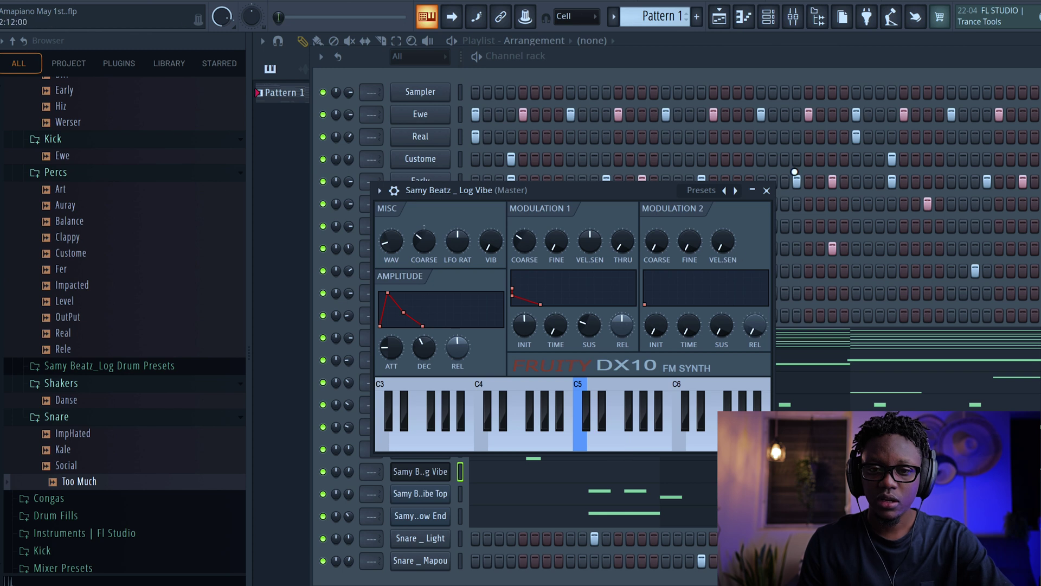
- Review the Log Vibe Top and Log Vibe Low End instruments, close them and play the beat with the log drums
{"action": "left_click", "coordinate": [766, 190]}
{"action": "left_click", "coordinate": [440, 491]}
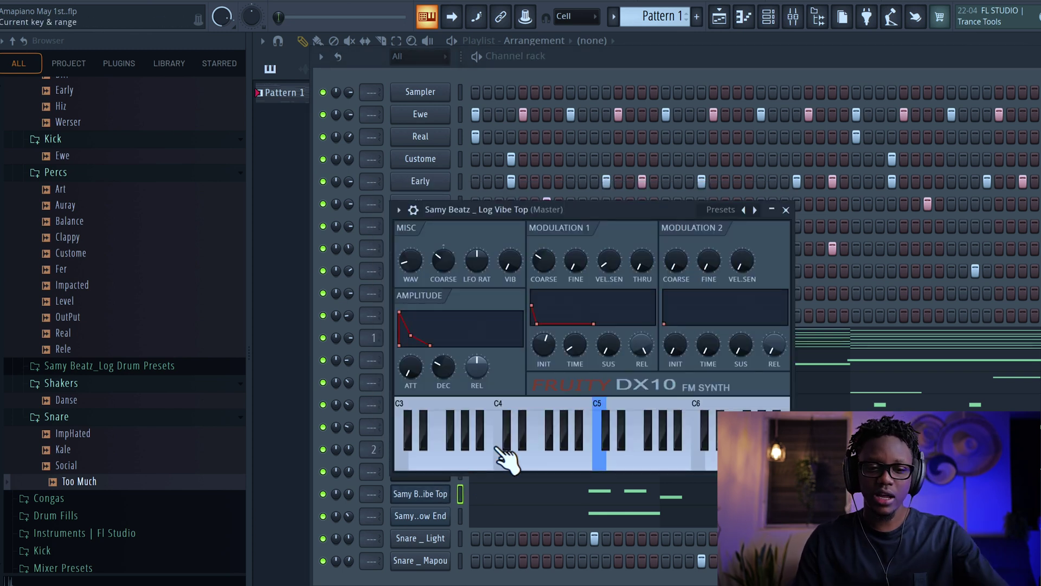
{"action": "left_click", "coordinate": [434, 516]}
{"action": "left_click_drag", "start_coordinate": [533, 466], "coordinate": [536, 468]}
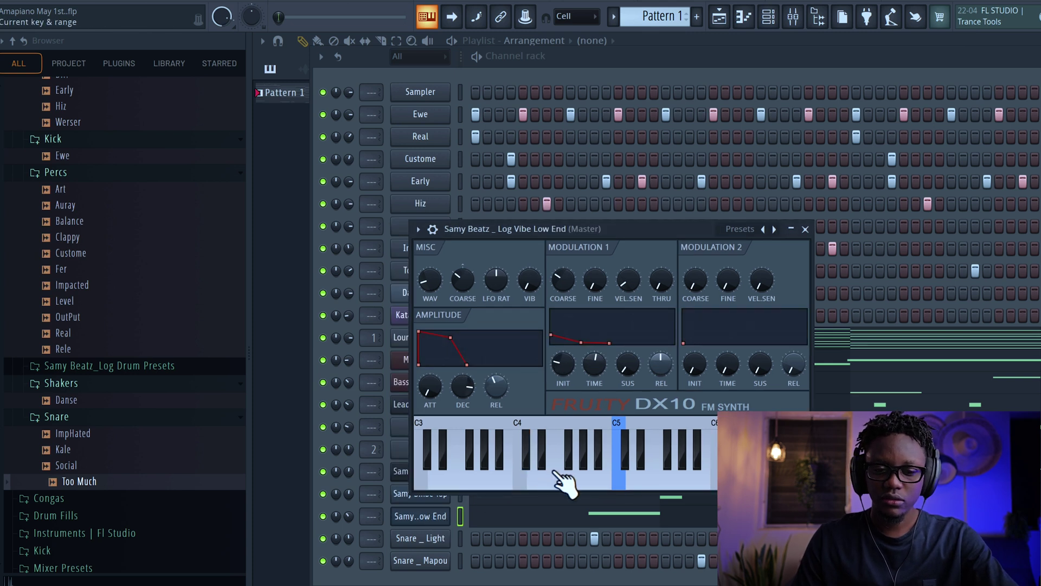
{"action": "left_click", "coordinate": [806, 229]}
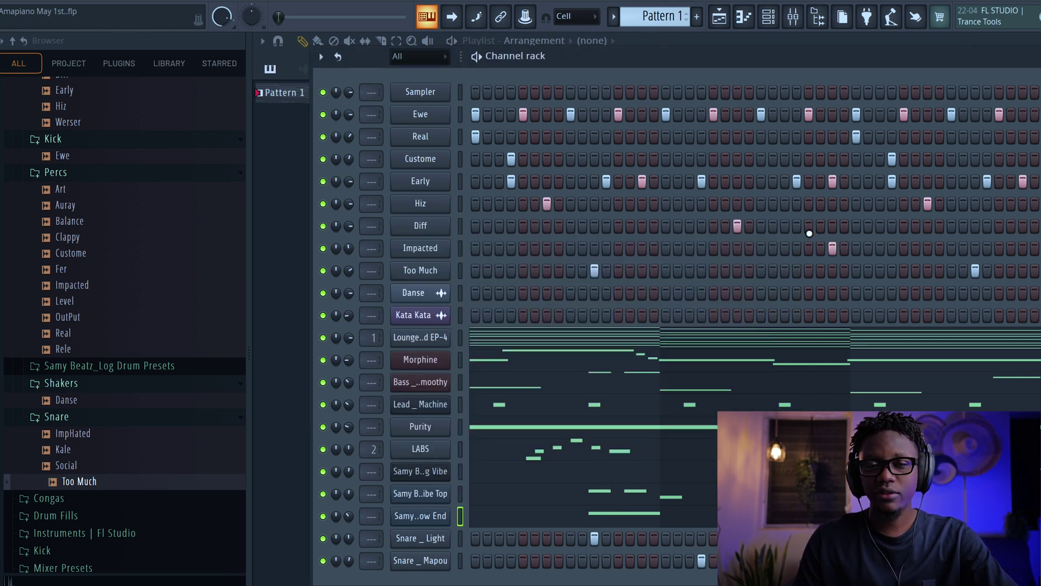
{"action": "key", "text": "space"}
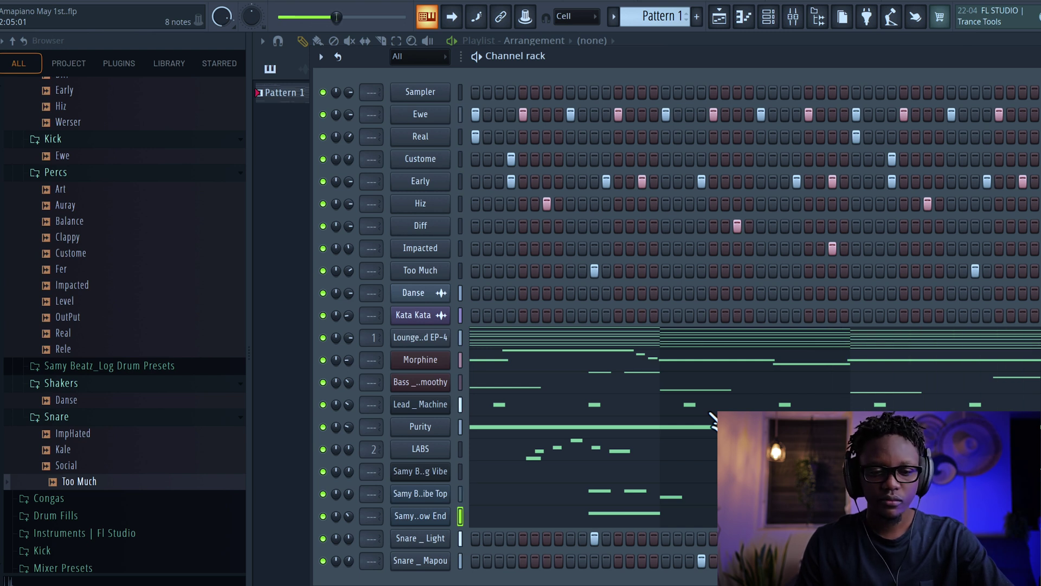
- Review the Log Vibe Top notes in the piano roll, auditioning them with playback, and close the piano roll
{"action": "key", "text": "space"}
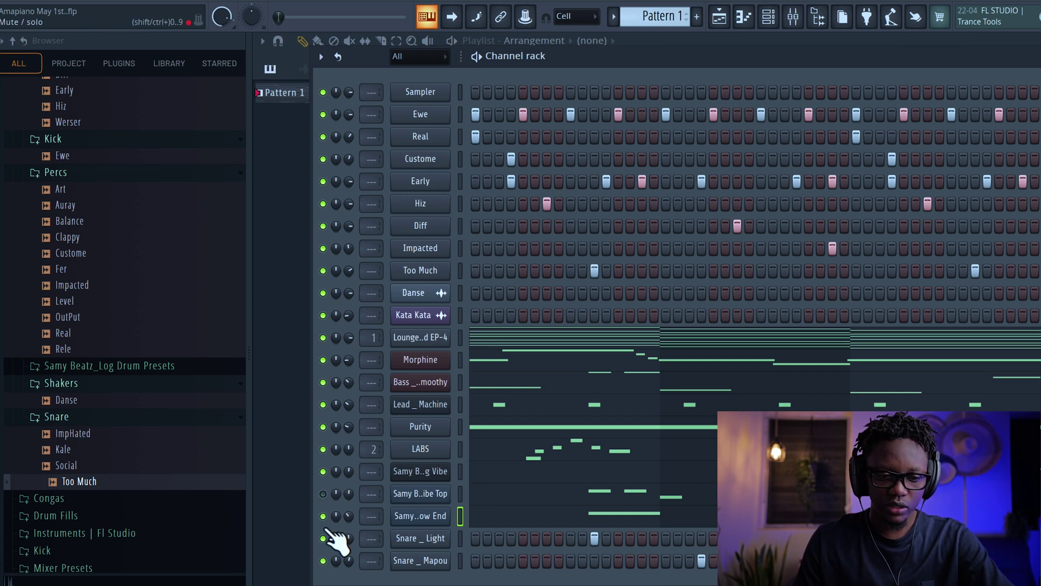
{"action": "left_click", "coordinate": [518, 514]}
{"action": "key", "text": "space"}
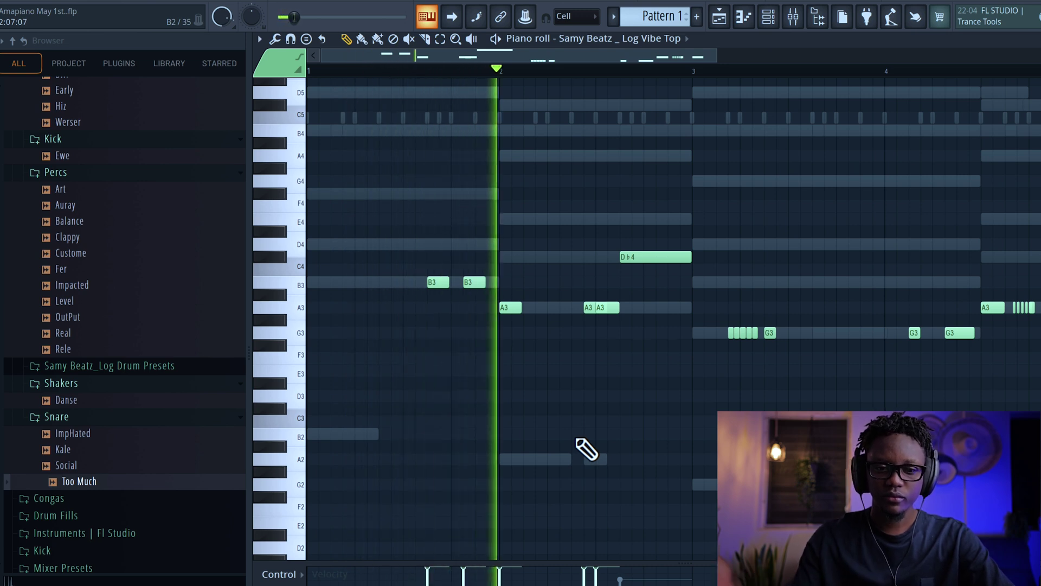
{"action": "left_click", "coordinate": [296, 283]}
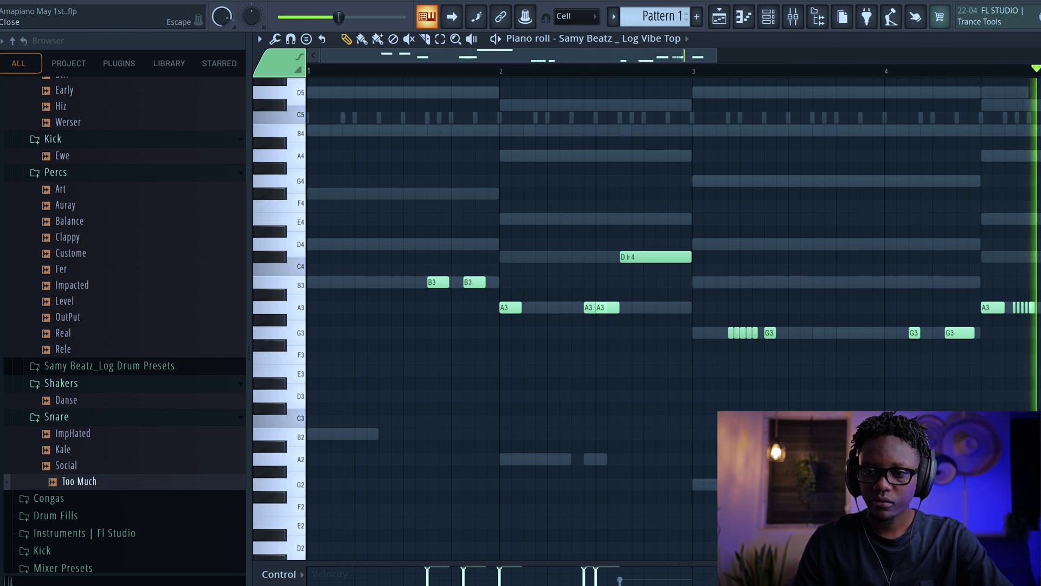
{"action": "key", "text": "space"}
{"action": "key", "text": "F7"}
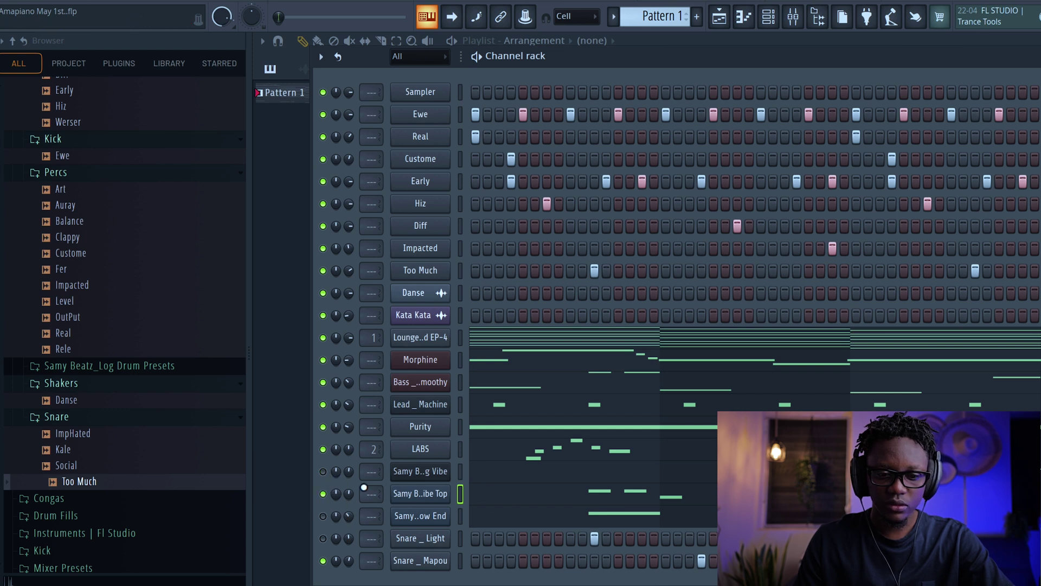
{"action": "left_click", "coordinate": [513, 496]}
{"action": "key", "text": "space"}
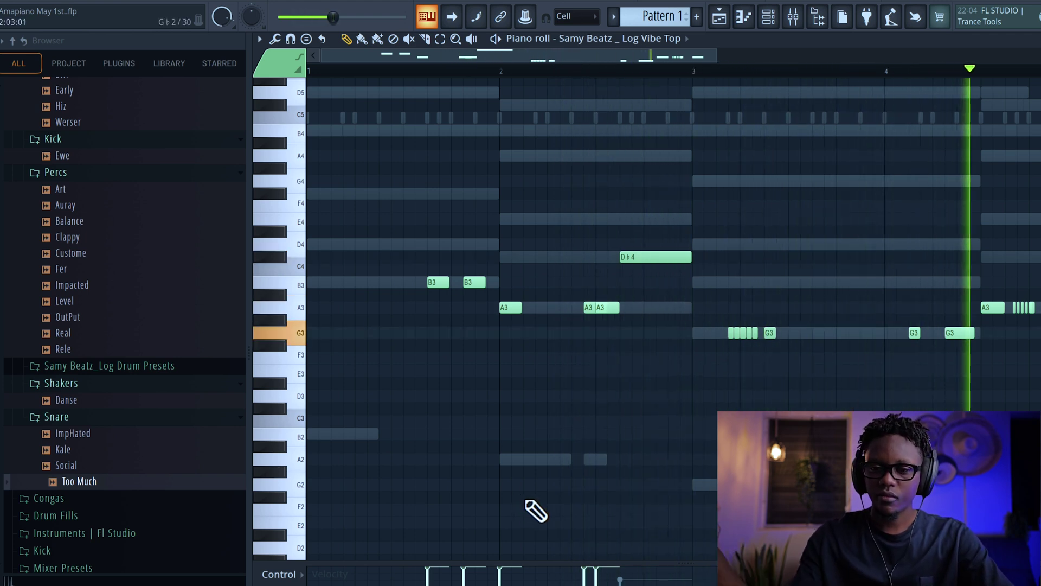
{"action": "key", "text": "space"}
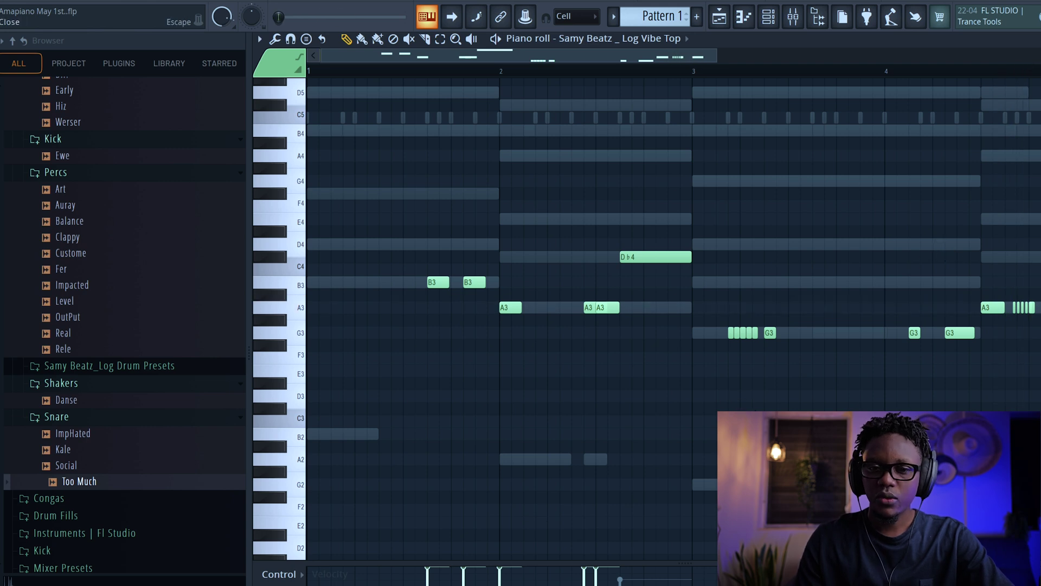
{"action": "key", "text": "Escape"}
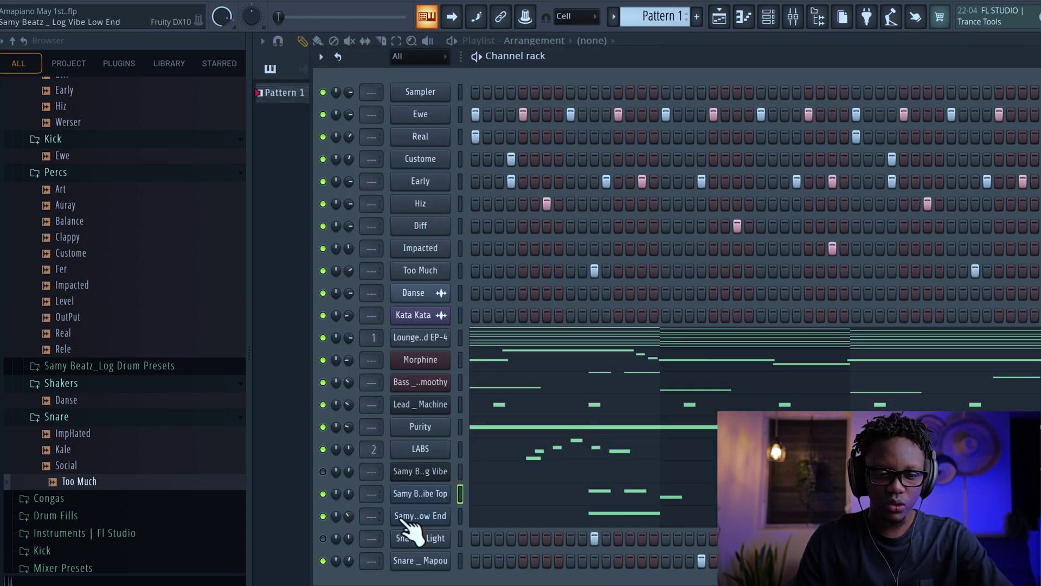
- Review the Log Vibe Low End notes in the piano roll, auditioning them with playback, and close the piano roll
{"action": "left_click", "coordinate": [477, 518]}
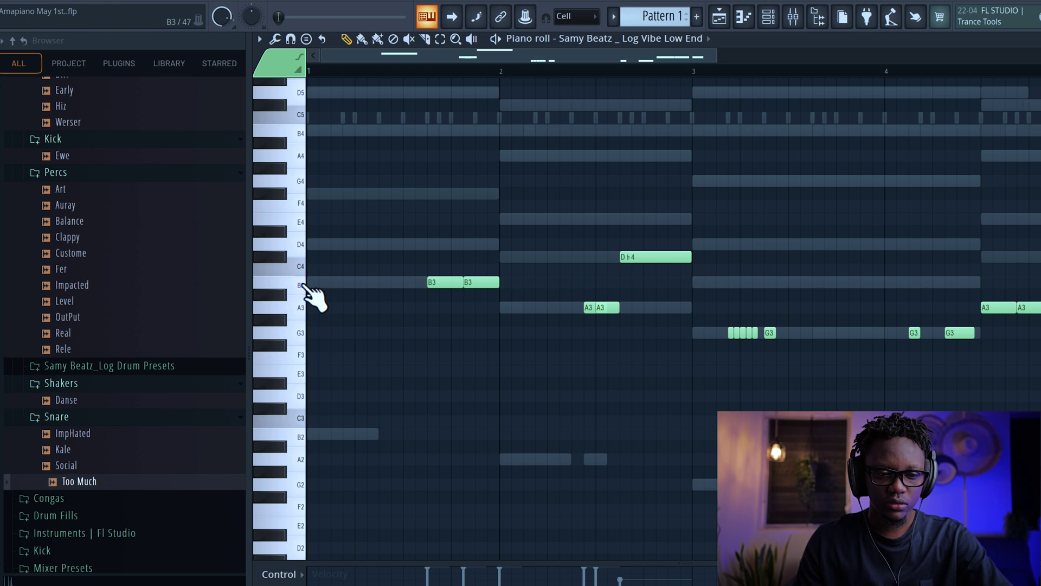
{"action": "key", "text": "space"}
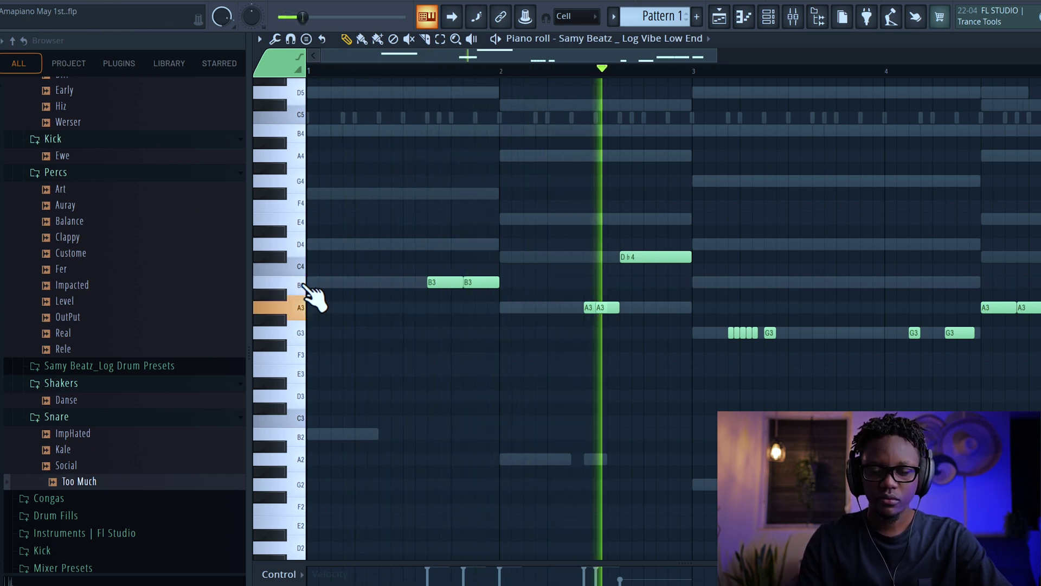
{"action": "key", "text": "space"}
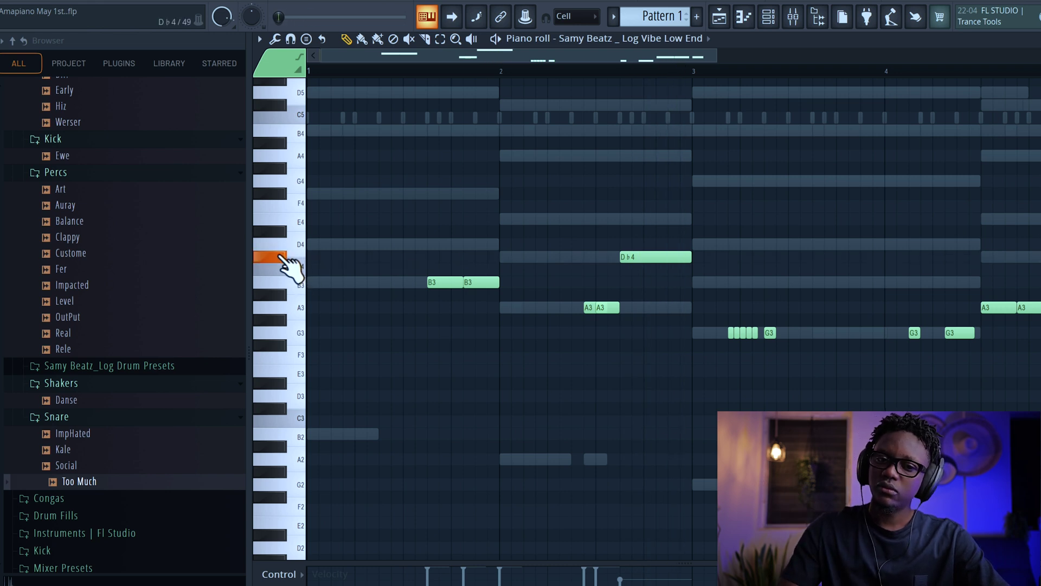
{"action": "key", "text": "space"}
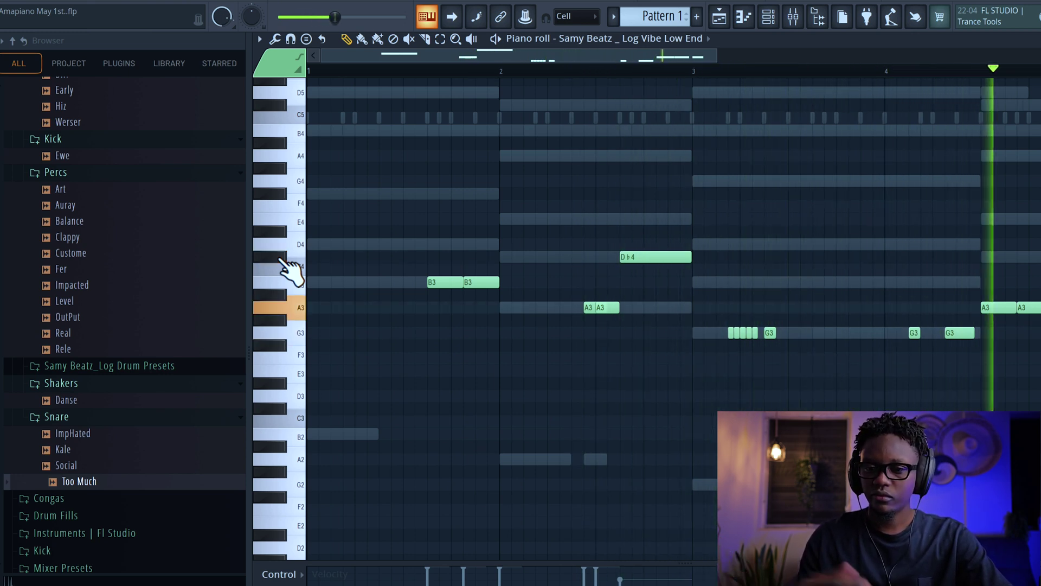
{"action": "key", "text": "space"}
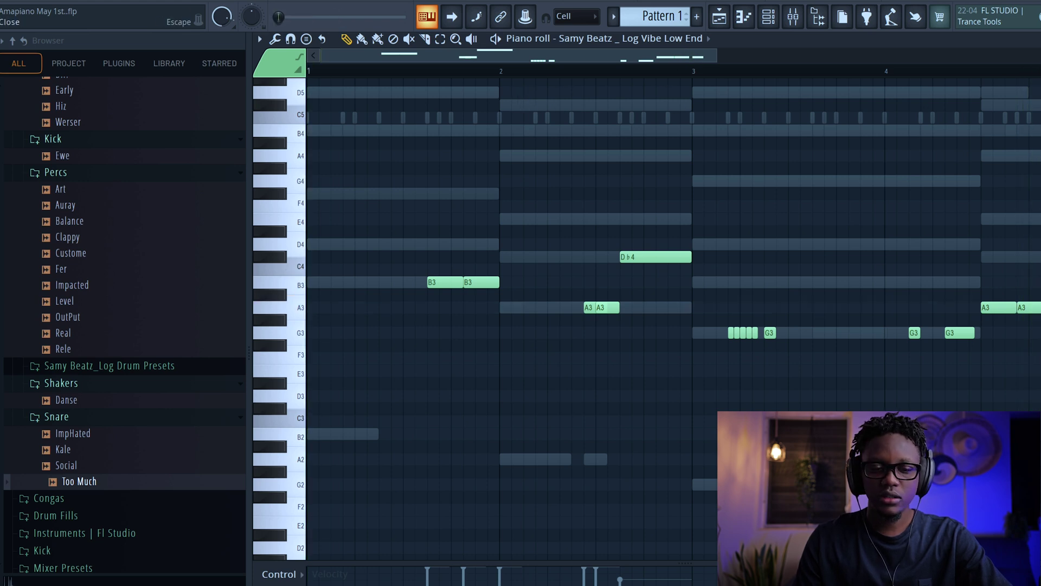
{"action": "key", "text": "Escape"}
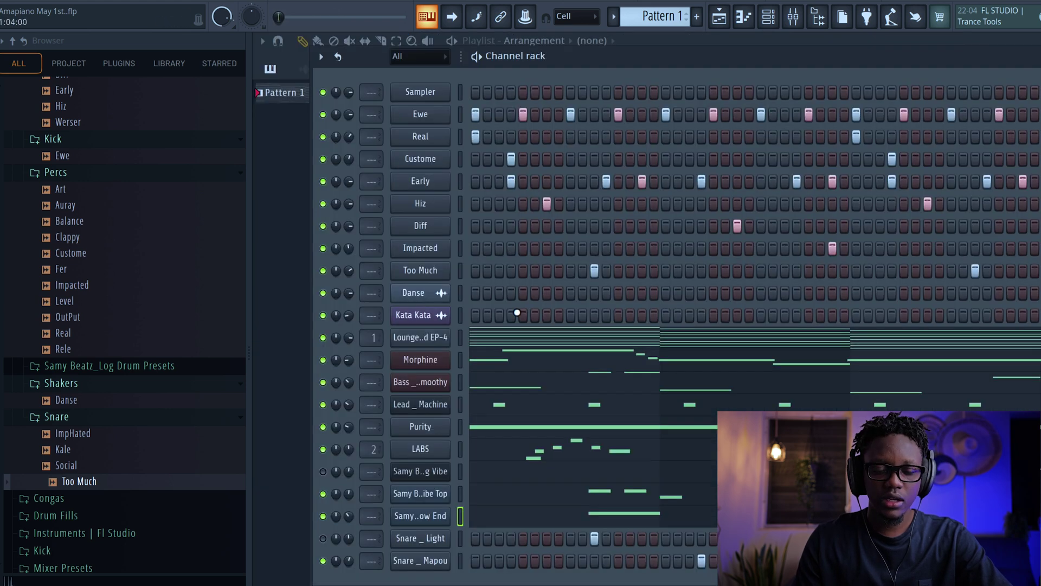
- Unmute the Log Vibe channel and play Pattern 1 with the log drum layers
{"action": "left_click", "coordinate": [323, 471]}
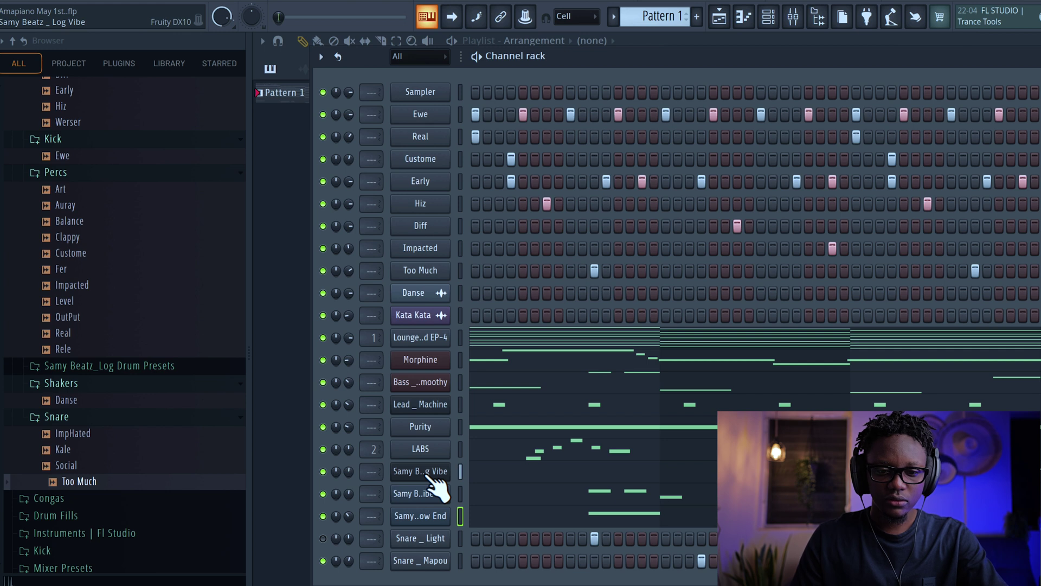
{"action": "key", "text": "space"}
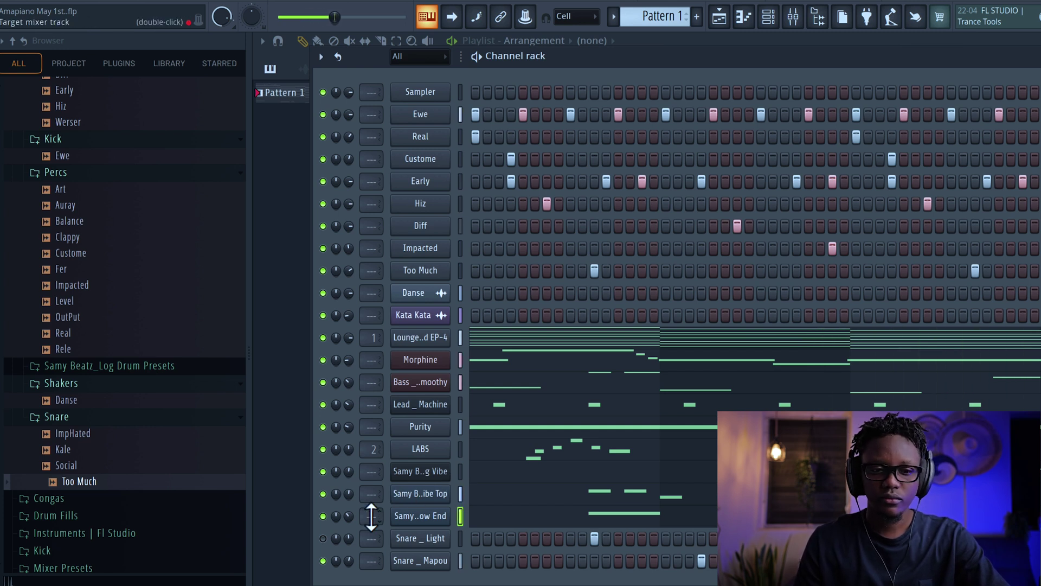
{"action": "key", "text": "space"}
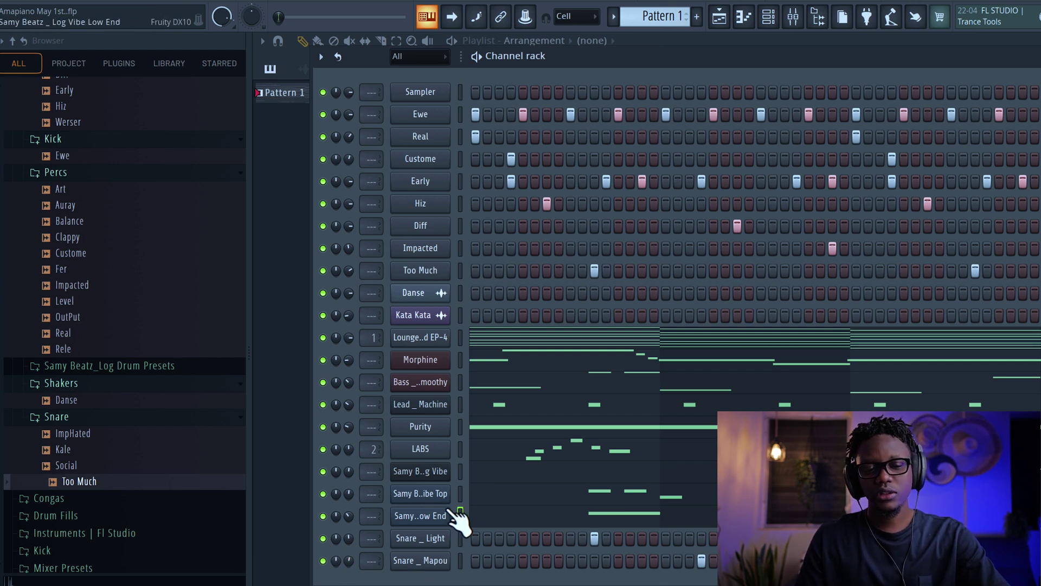
{"action": "key", "text": "space"}
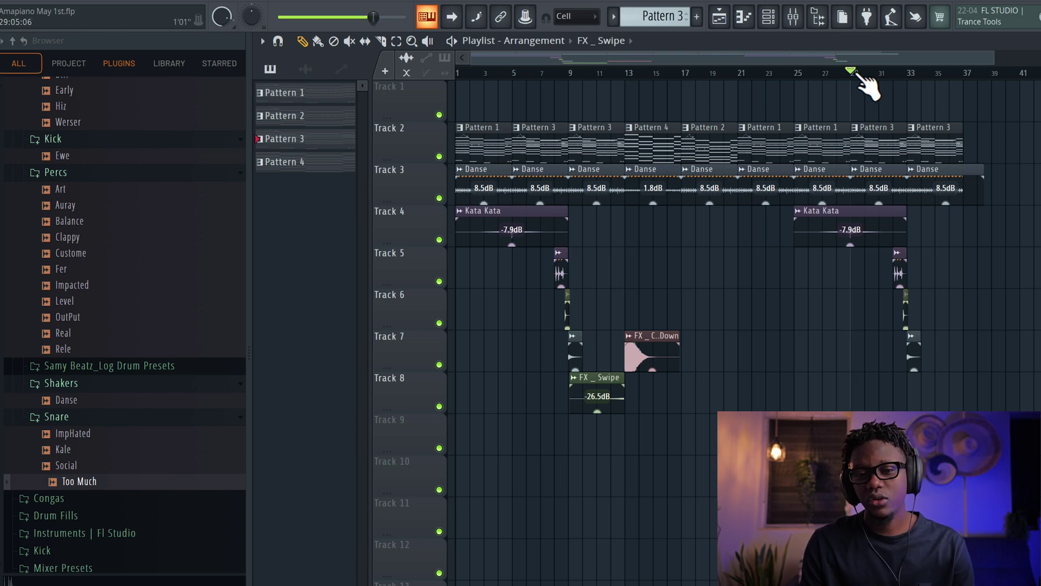
- Play the full song arrangement from the beginning in the Playlist
{"action": "left_click_drag", "start_coordinate": [992, 62], "coordinate": [916, 65]}
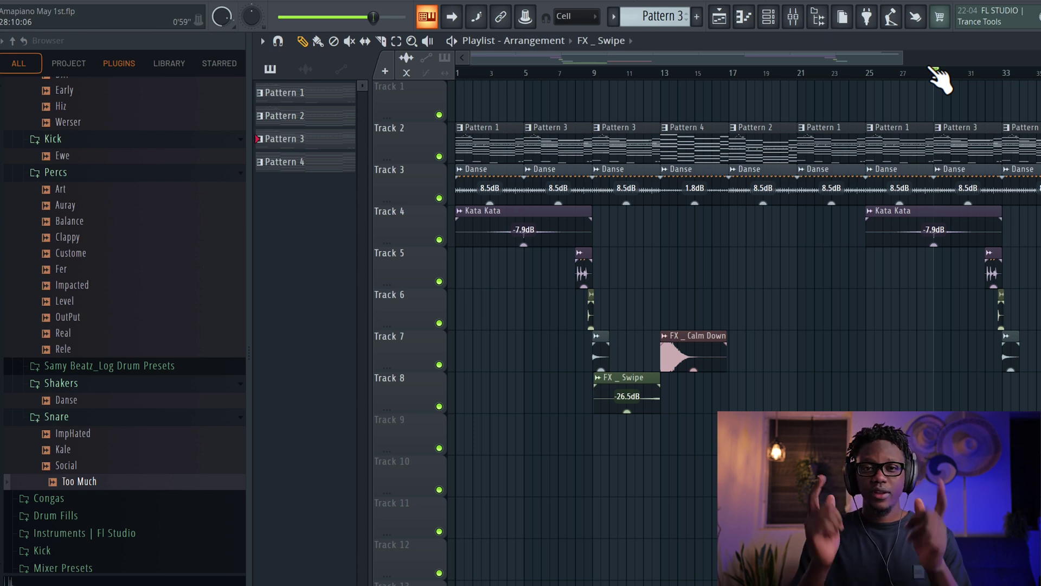
{"action": "key", "text": "space"}
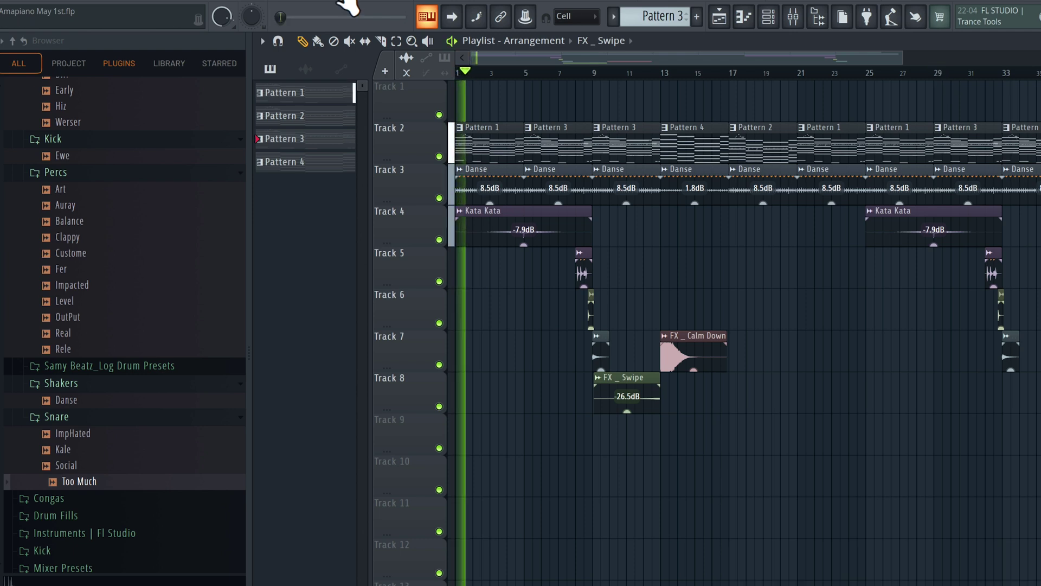